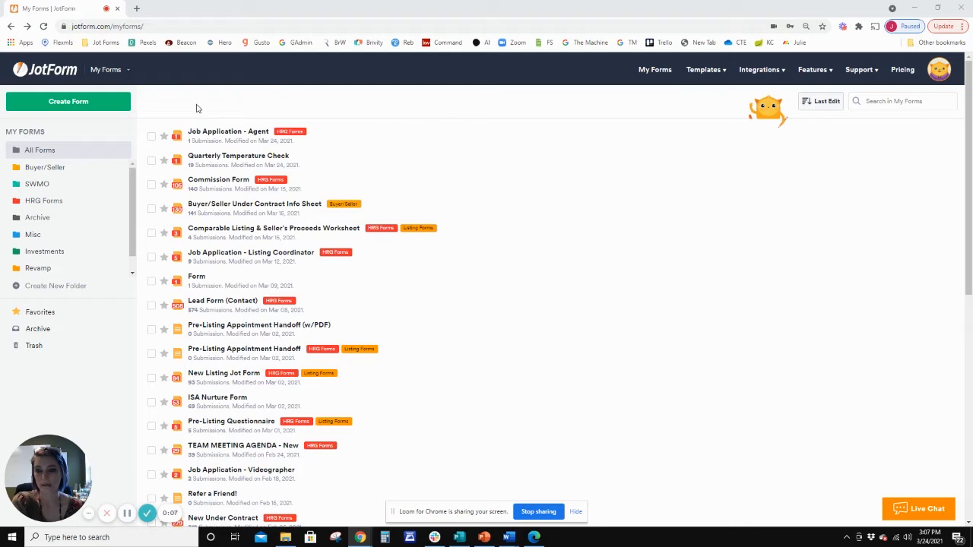
Create a new form from scratch with the Classic Form layout.
{"action": "left_click", "coordinate": [64, 103]}
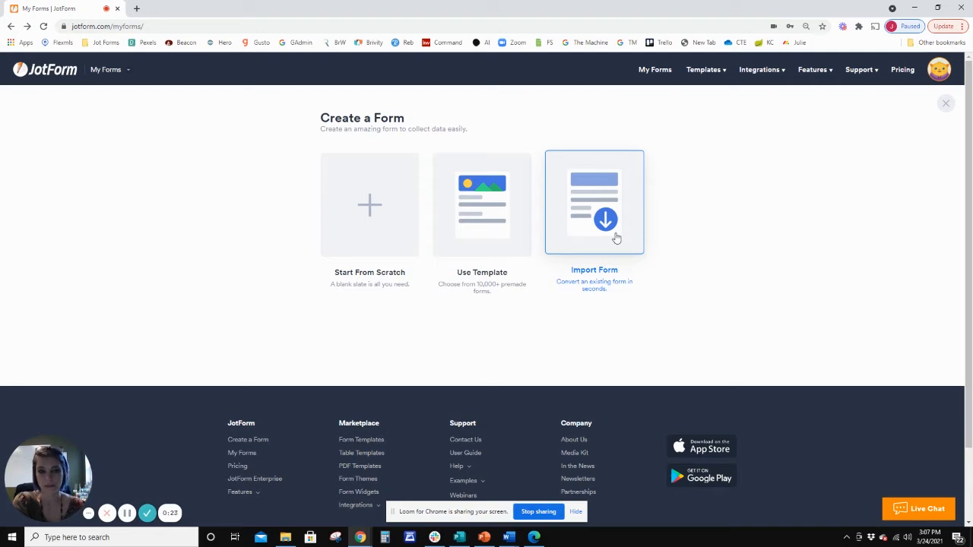
{"action": "left_click", "coordinate": [369, 204]}
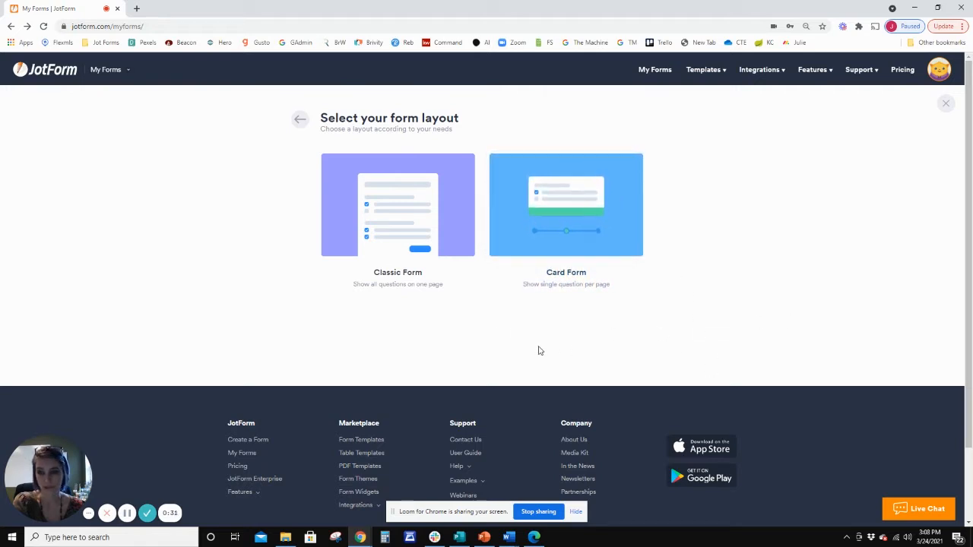
{"action": "left_click", "coordinate": [383, 205]}
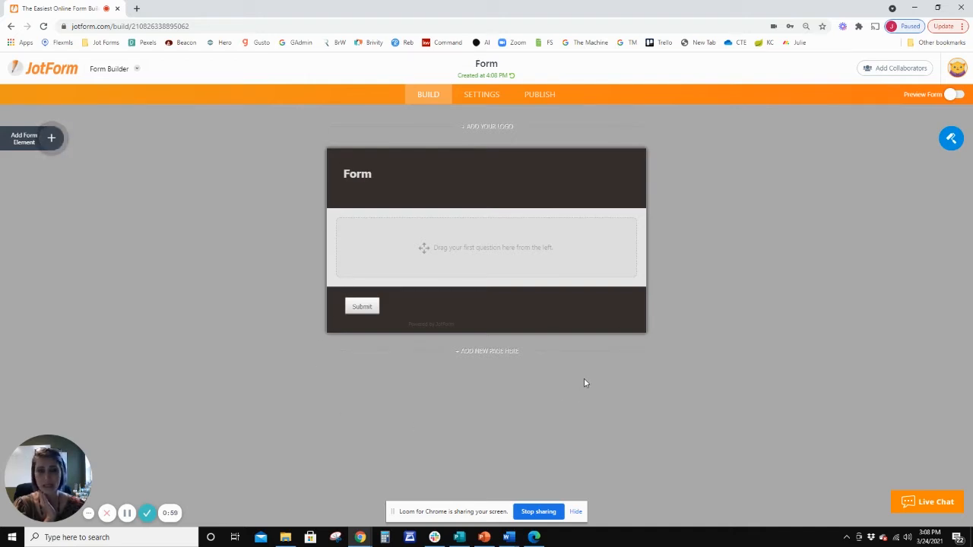
Try the color scheme with the light blue page, followed by the Clever Colorful theme, on the empty form.
{"action": "left_click", "coordinate": [952, 139]}
{"action": "left_click", "coordinate": [864, 187]}
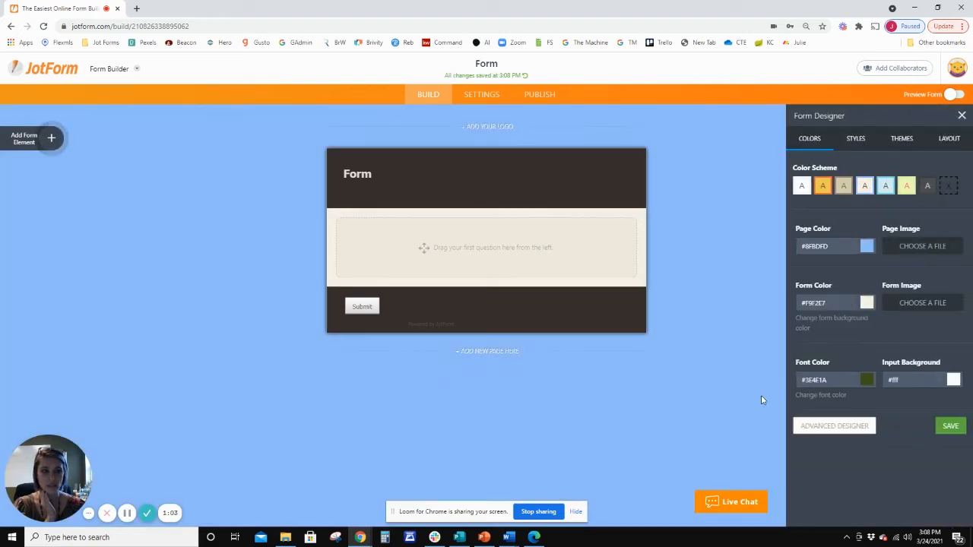
{"action": "left_click", "coordinate": [901, 138]}
{"action": "mouse_move", "coordinate": [943, 199]}
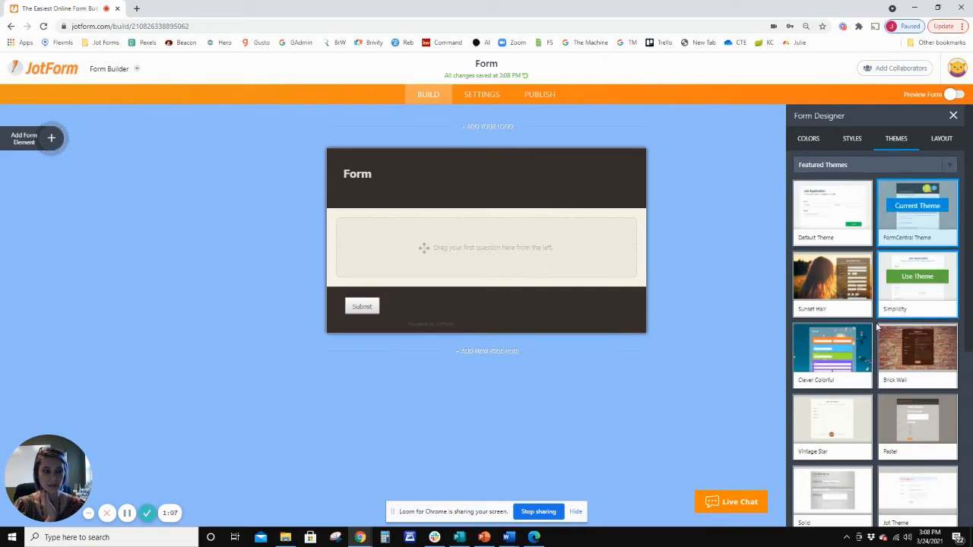
{"action": "left_click", "coordinate": [832, 350]}
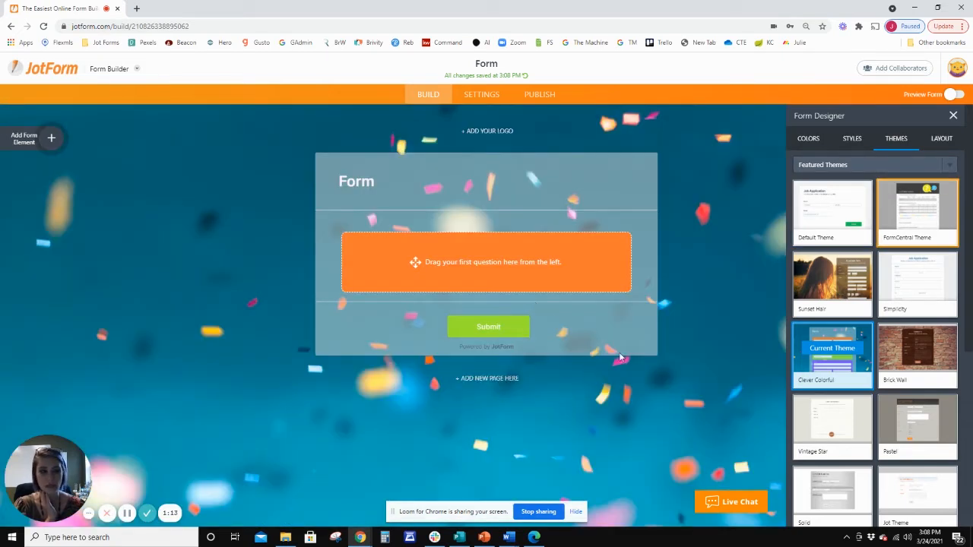
Apply the Sleek theme from the featured themes to the form.
{"action": "scroll", "coordinate": [861, 428], "scroll_direction": "down", "scroll_amount": 3}
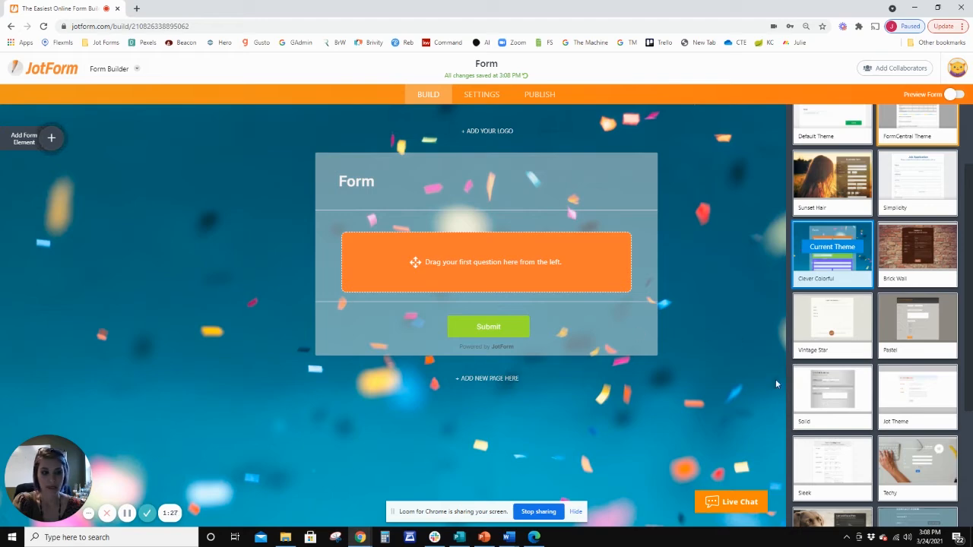
{"action": "scroll", "coordinate": [847, 406], "scroll_direction": "down", "scroll_amount": 2}
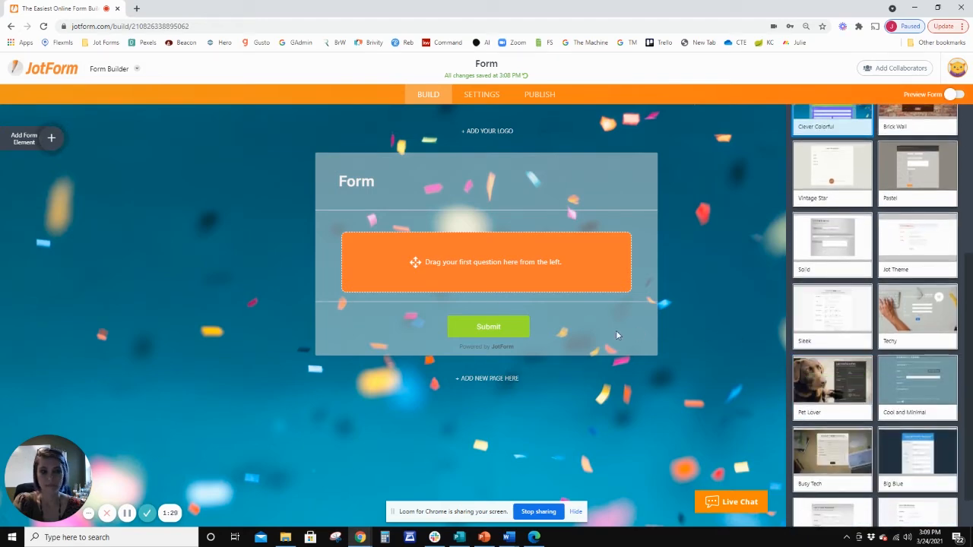
{"action": "left_click", "coordinate": [830, 313]}
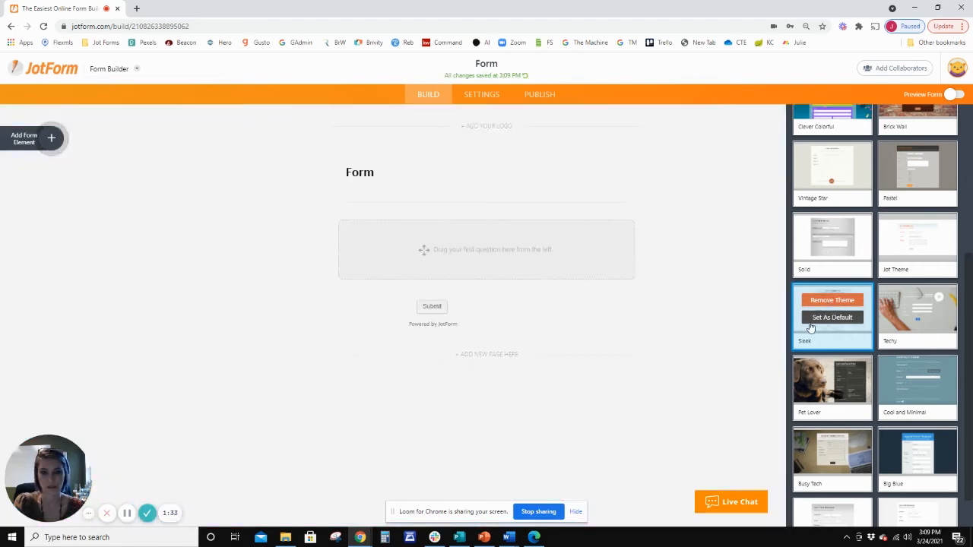
Add a Full Name field to the empty form and an Email field directly below it.
{"action": "left_click", "coordinate": [51, 138]}
{"action": "scroll", "coordinate": [110, 263], "scroll_direction": "down", "scroll_amount": 3}
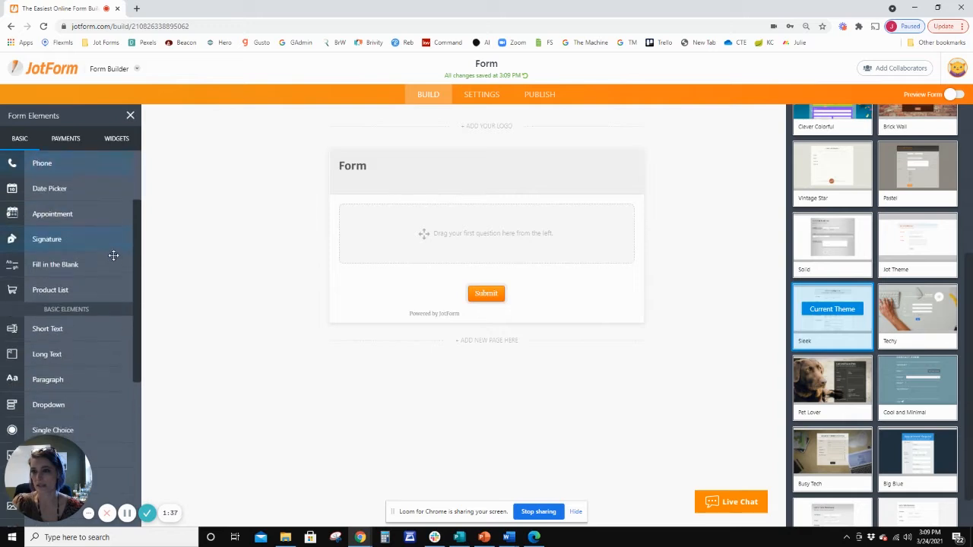
{"action": "scroll", "coordinate": [113, 245], "scroll_direction": "up", "scroll_amount": 1}
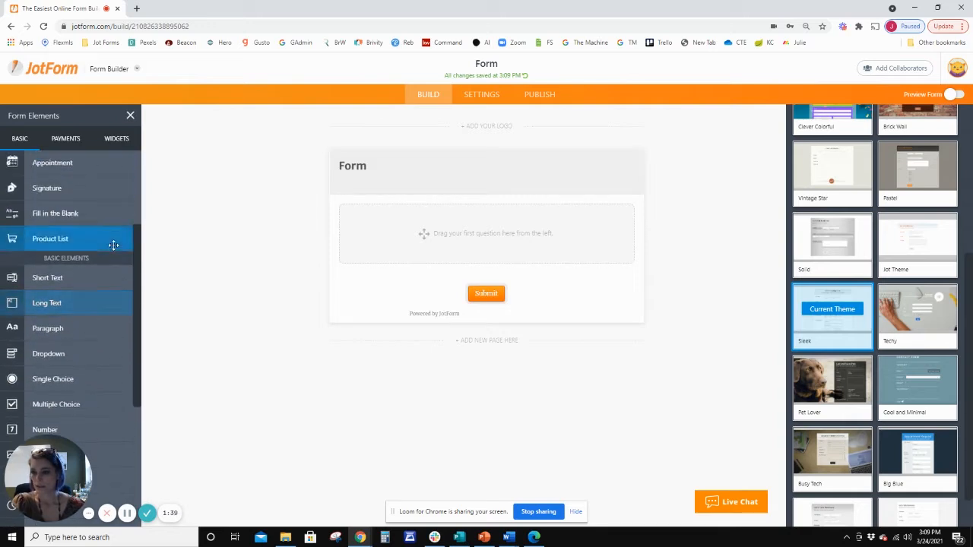
{"action": "scroll", "coordinate": [114, 244], "scroll_direction": "down", "scroll_amount": 3}
{"action": "scroll", "coordinate": [114, 245], "scroll_direction": "up", "scroll_amount": 1}
{"action": "scroll", "coordinate": [113, 244], "scroll_direction": "up", "scroll_amount": 3}
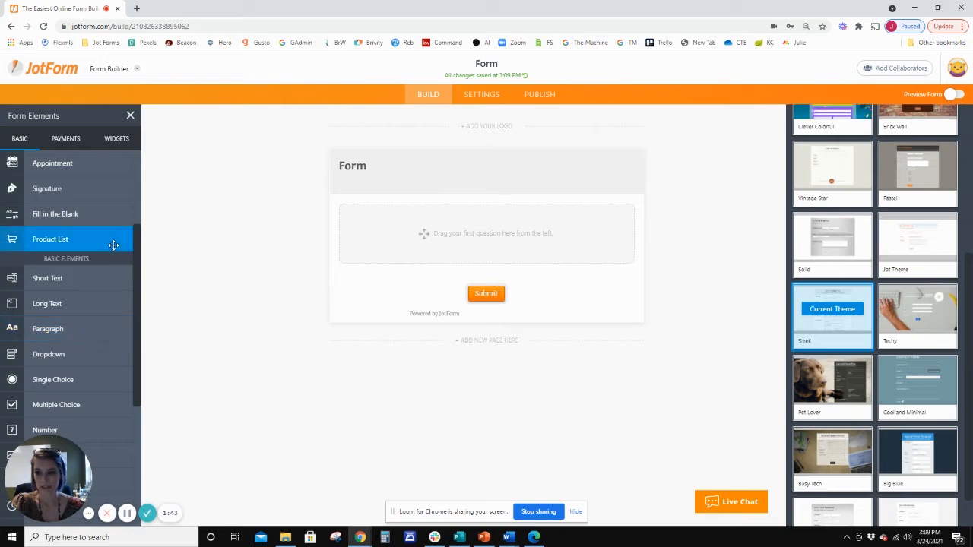
{"action": "scroll", "coordinate": [66, 254], "scroll_direction": "up", "scroll_amount": 5}
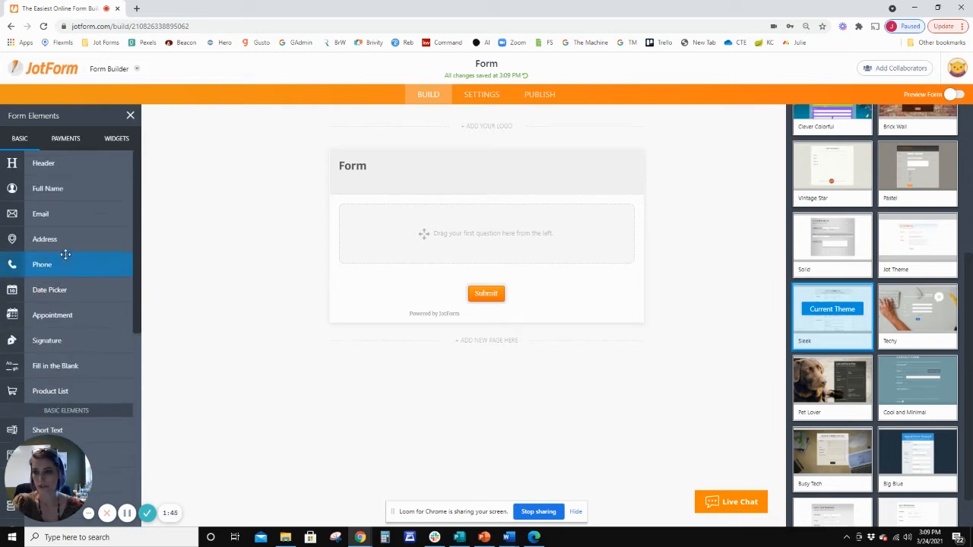
{"action": "left_click_drag", "start_coordinate": [53, 189], "coordinate": [429, 232]}
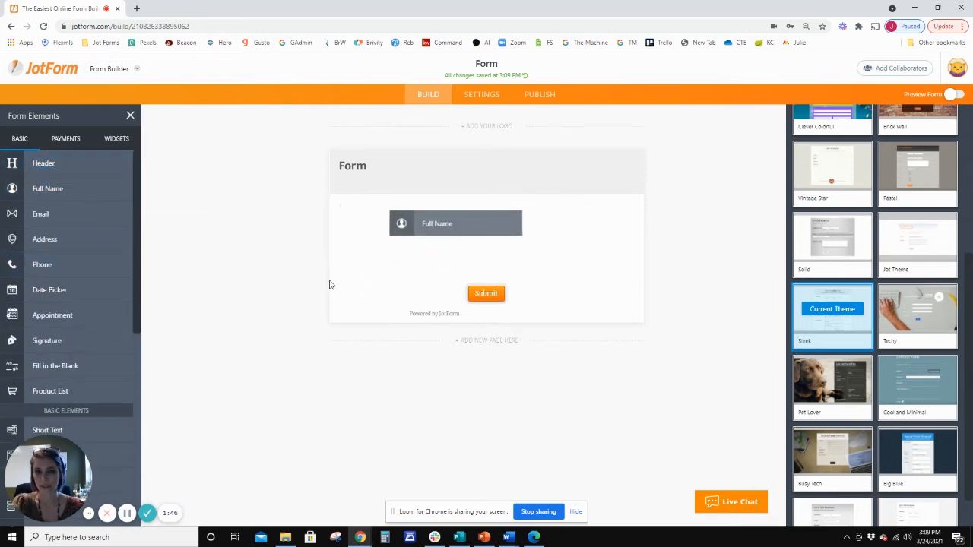
{"action": "left_click_drag", "start_coordinate": [38, 214], "coordinate": [418, 256]}
{"action": "left_click_drag", "start_coordinate": [510, 301], "coordinate": [447, 324]}
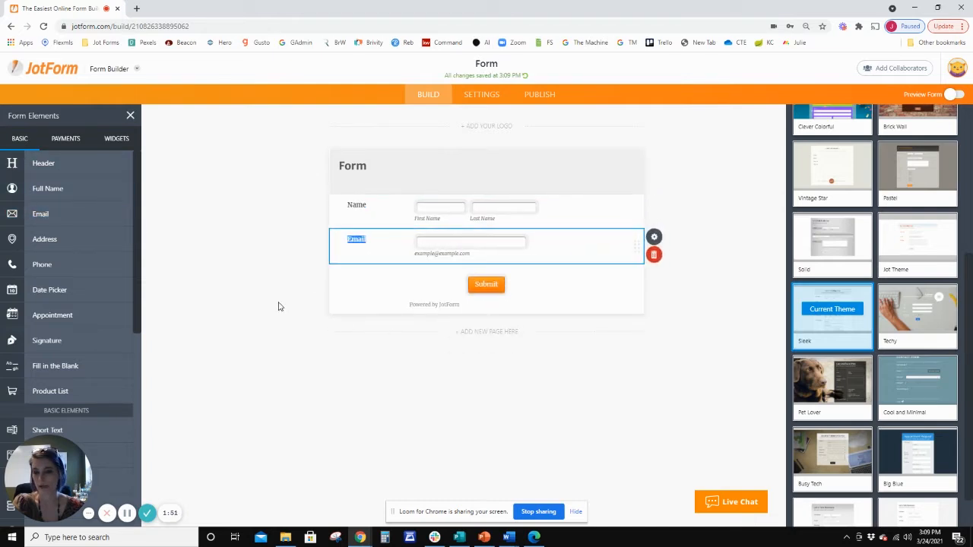
Add a Single Choice question below the Email field and a Short Text question beneath it.
{"action": "scroll", "coordinate": [77, 294], "scroll_direction": "down", "scroll_amount": 3}
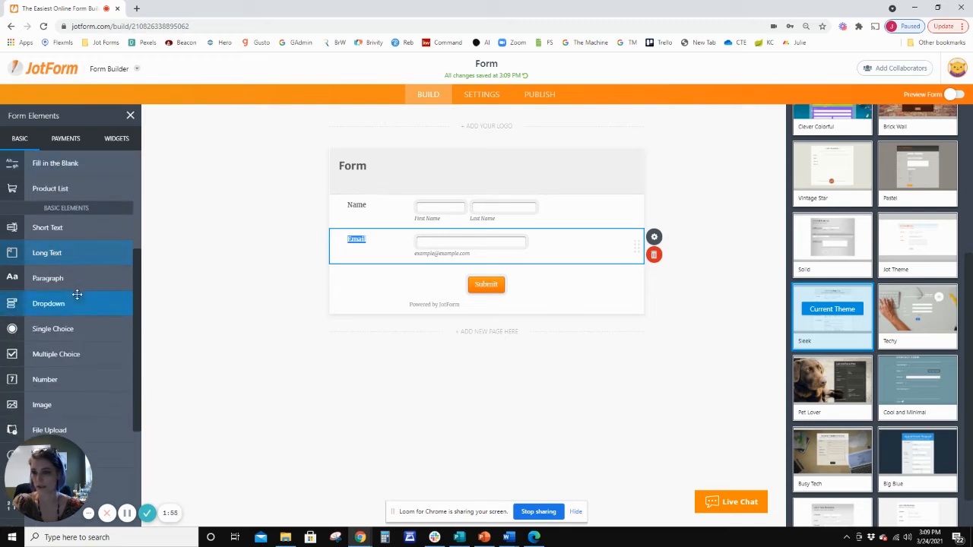
{"action": "left_click_drag", "start_coordinate": [76, 329], "coordinate": [417, 272]}
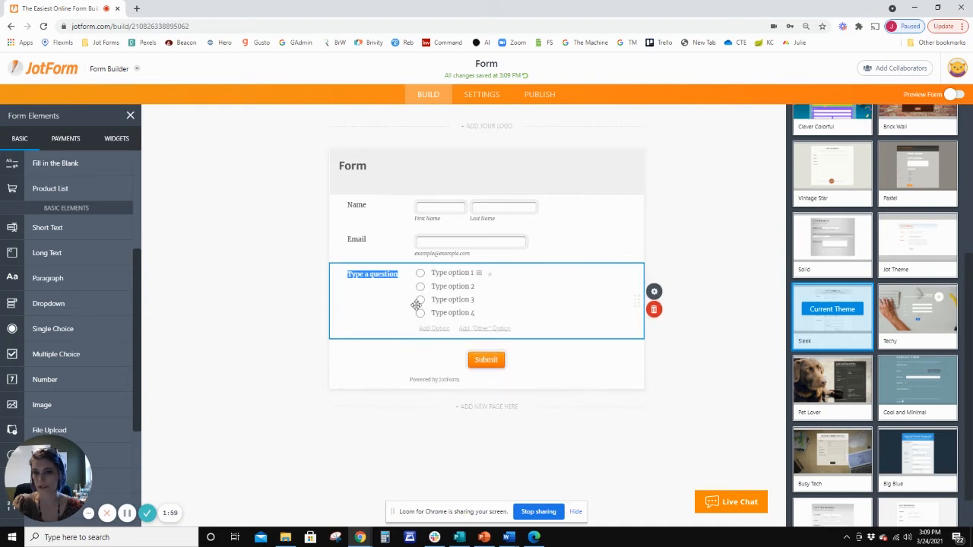
{"action": "scroll", "coordinate": [34, 289], "scroll_direction": "down", "scroll_amount": 1}
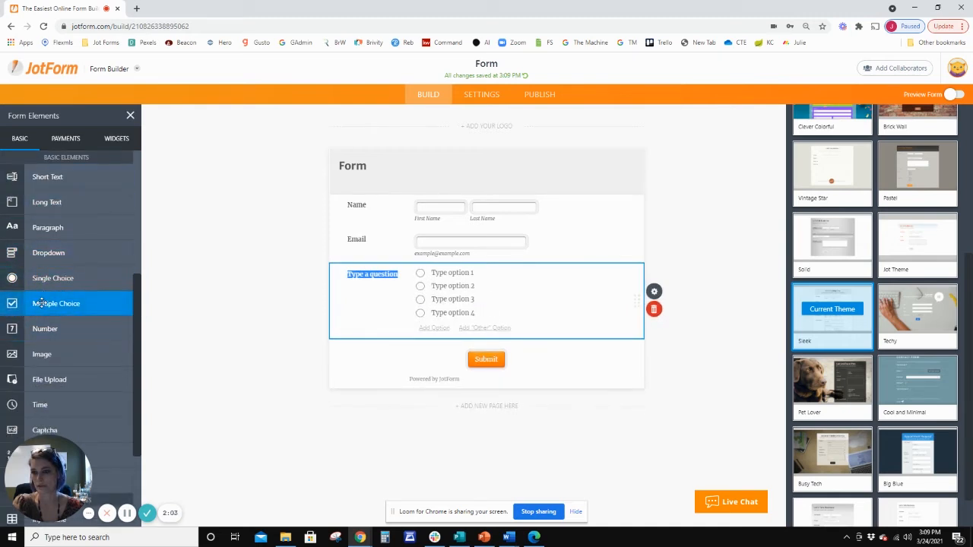
{"action": "scroll", "coordinate": [40, 293], "scroll_direction": "up", "scroll_amount": 3}
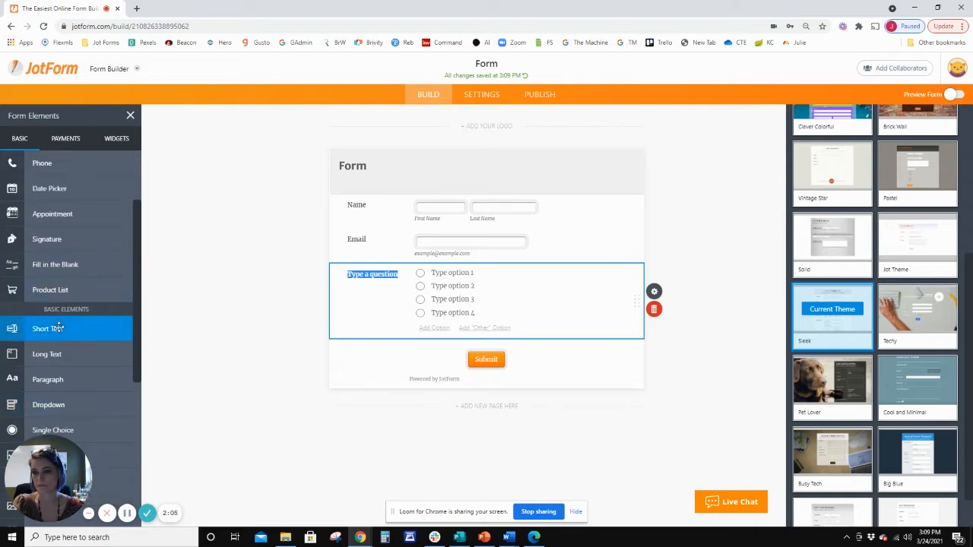
{"action": "left_click_drag", "start_coordinate": [42, 328], "coordinate": [478, 359]}
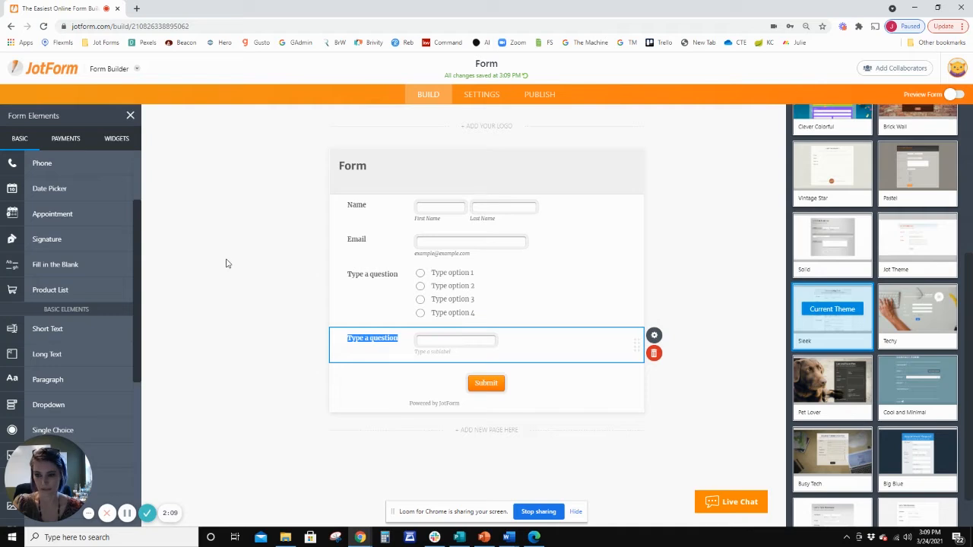
Set the single choice question's text to "Is there a Well?".
{"action": "left_click", "coordinate": [415, 287]}
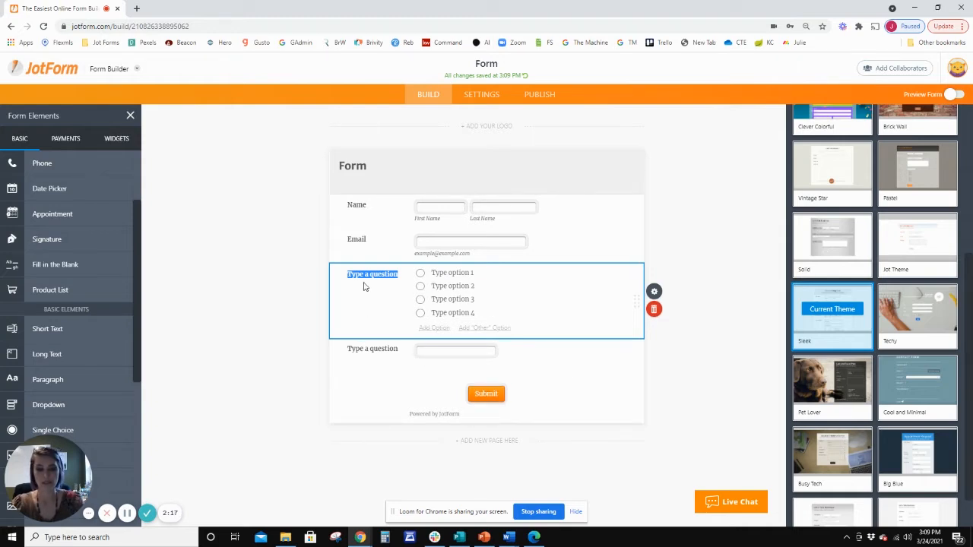
{"action": "key", "text": "BackSpace"}
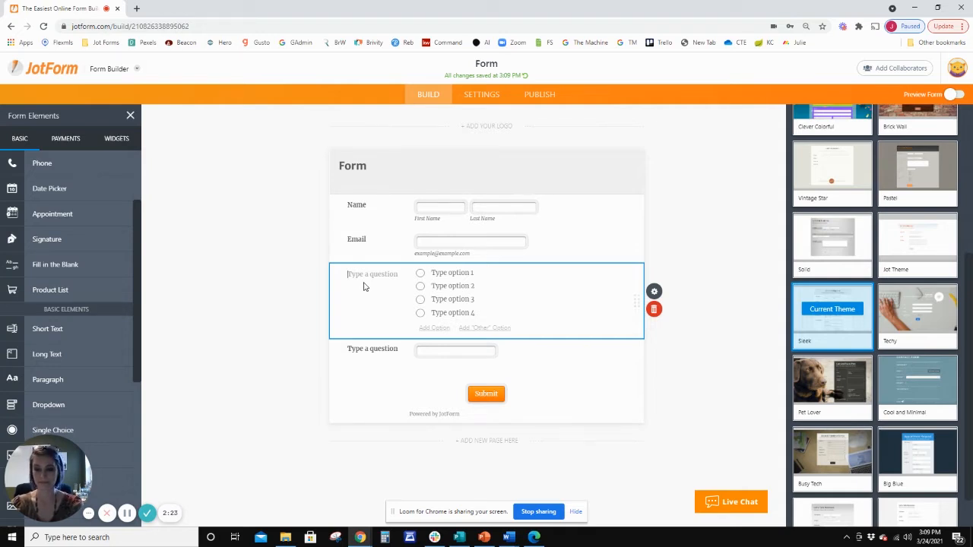
{"action": "type", "text": "We"}
{"action": "key", "text": "BackSpace"}
{"action": "key", "text": "BackSpace"}
{"action": "type", "text": "Is"}
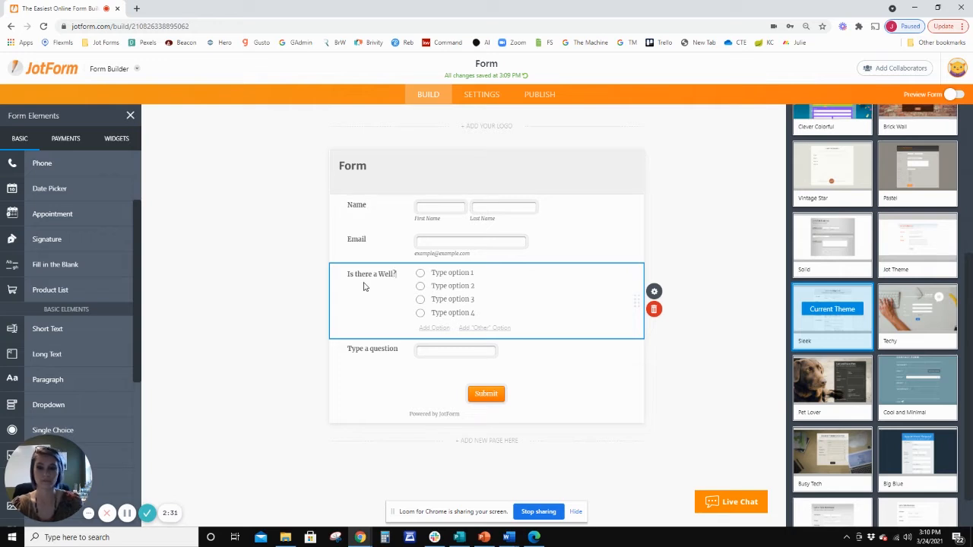
Name the first two answers of the well question "Yes" and "No" and remove the two remaining options.
{"action": "left_click", "coordinate": [457, 272]}
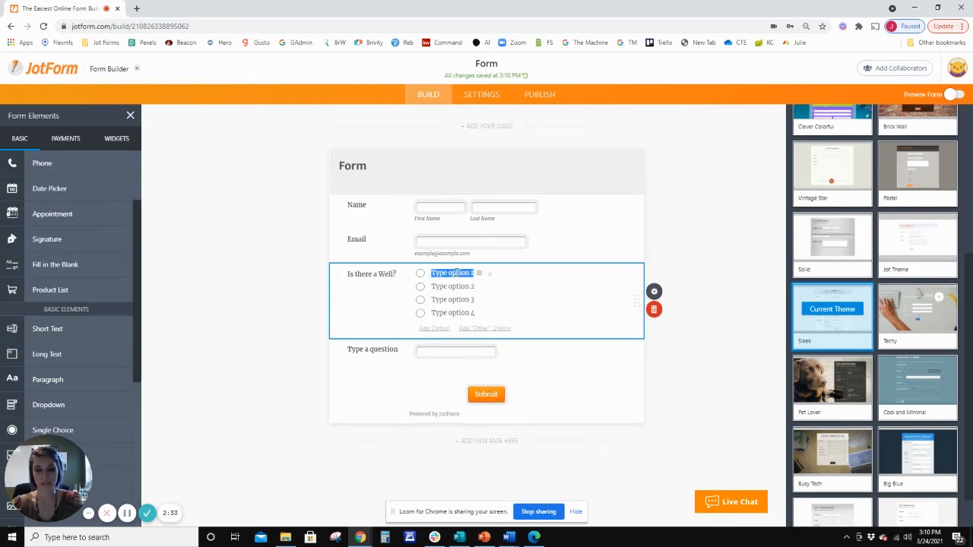
{"action": "type", "text": "Yes"}
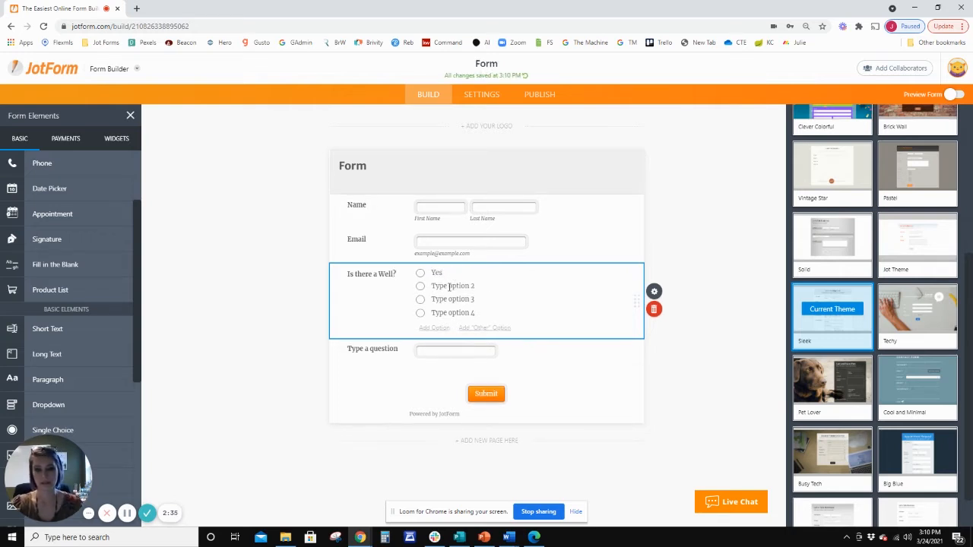
{"action": "left_click", "coordinate": [450, 287]}
{"action": "key", "text": "BackSpace"}
{"action": "type", "text": "No"}
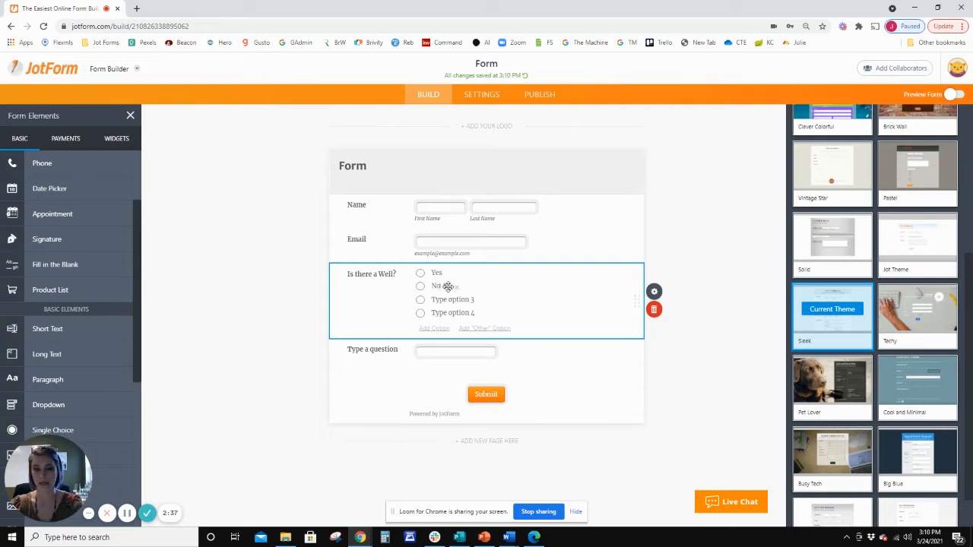
{"action": "left_click", "coordinate": [488, 301]}
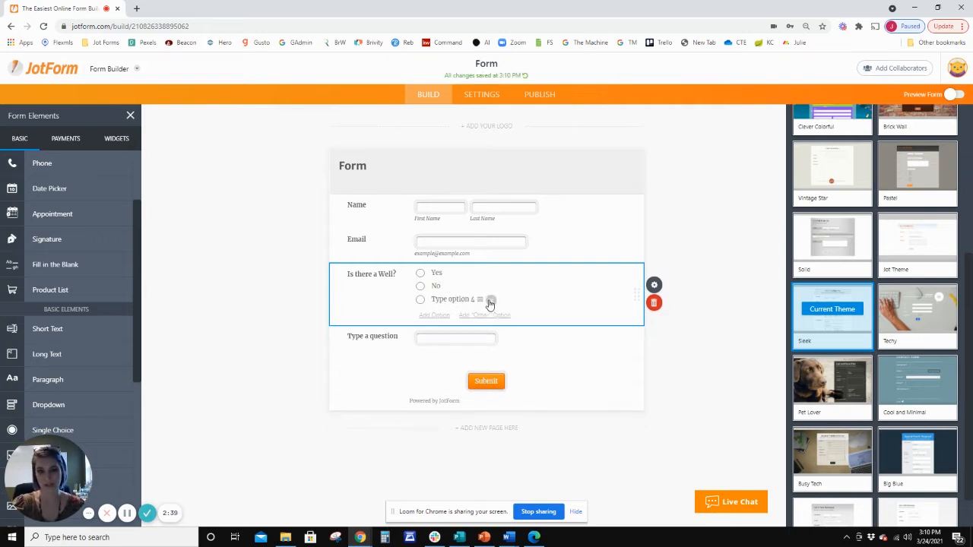
{"action": "left_click", "coordinate": [490, 301]}
Set the short text question's label to "Last time tested".
{"action": "left_click", "coordinate": [395, 322]}
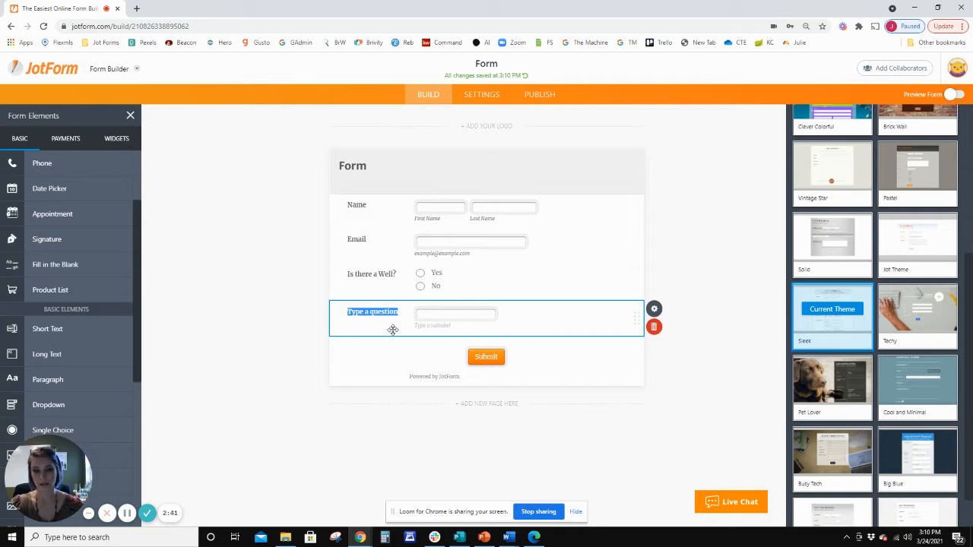
{"action": "key", "text": "BackSpace"}
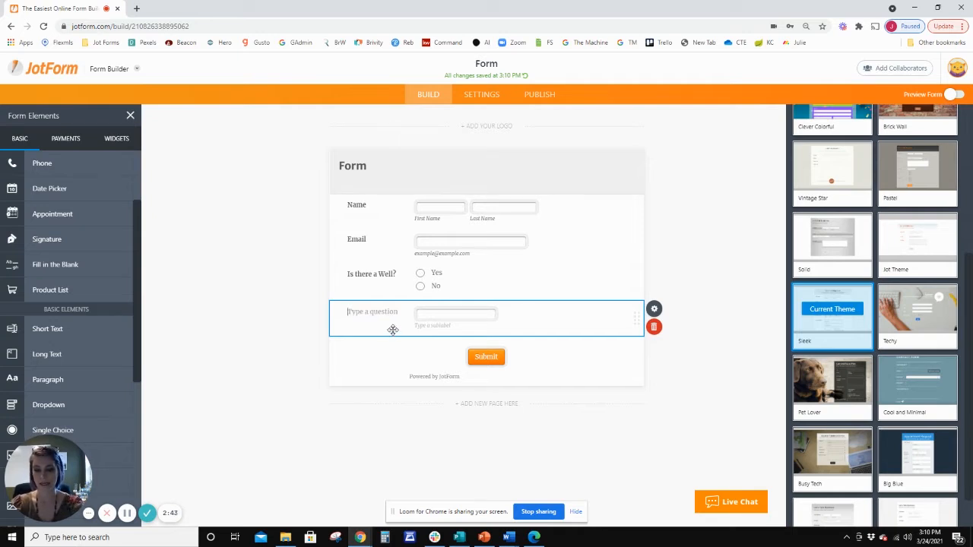
{"action": "type", "text": "Last time tested"}
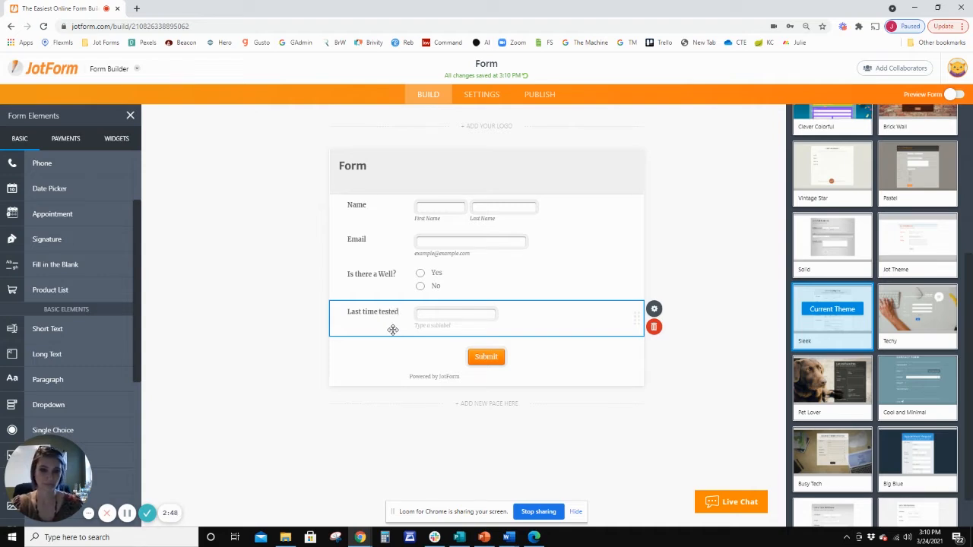
{"action": "left_click", "coordinate": [731, 339]}
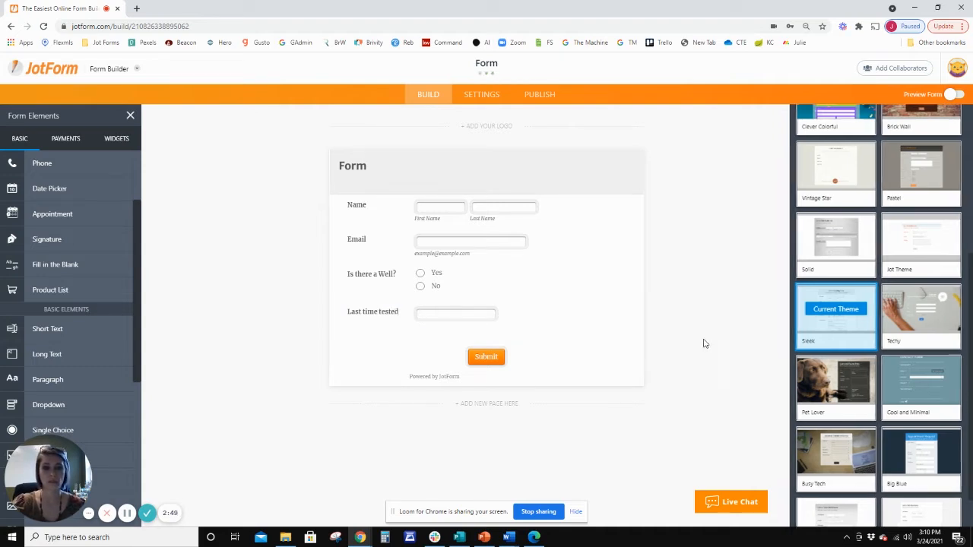
Make both the Name and Email fields required in their properties.
{"action": "left_click", "coordinate": [548, 211]}
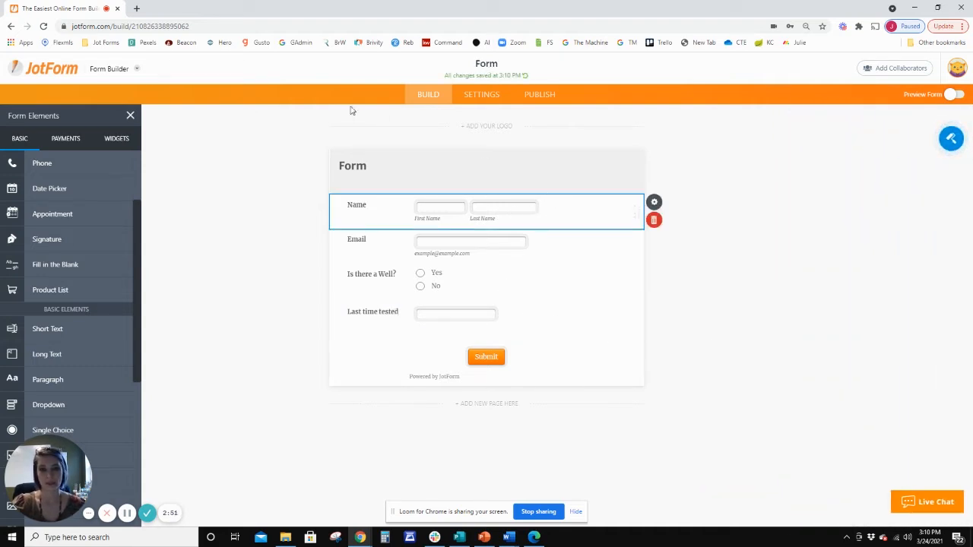
{"action": "left_click", "coordinate": [654, 203]}
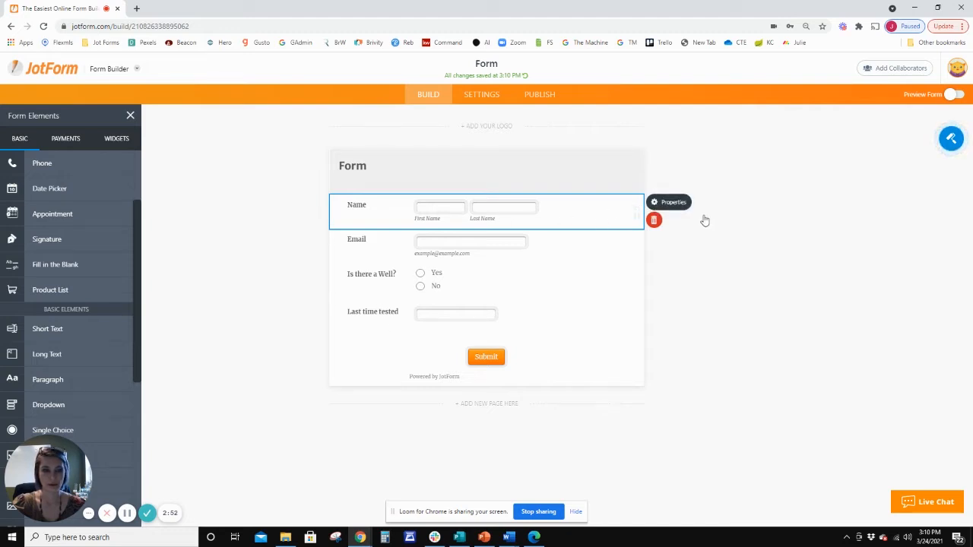
{"action": "left_click", "coordinate": [815, 332]}
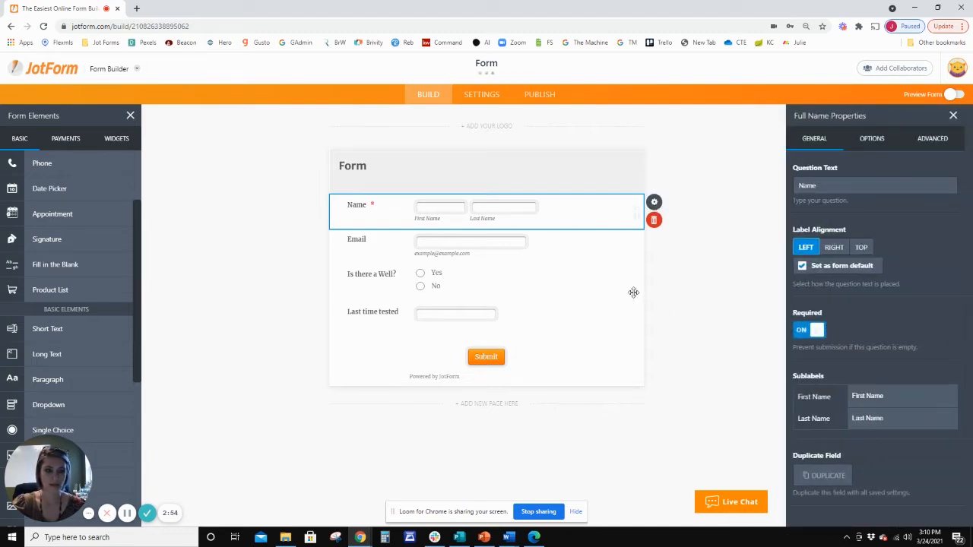
{"action": "left_click", "coordinate": [549, 246]}
{"action": "left_click", "coordinate": [815, 332]}
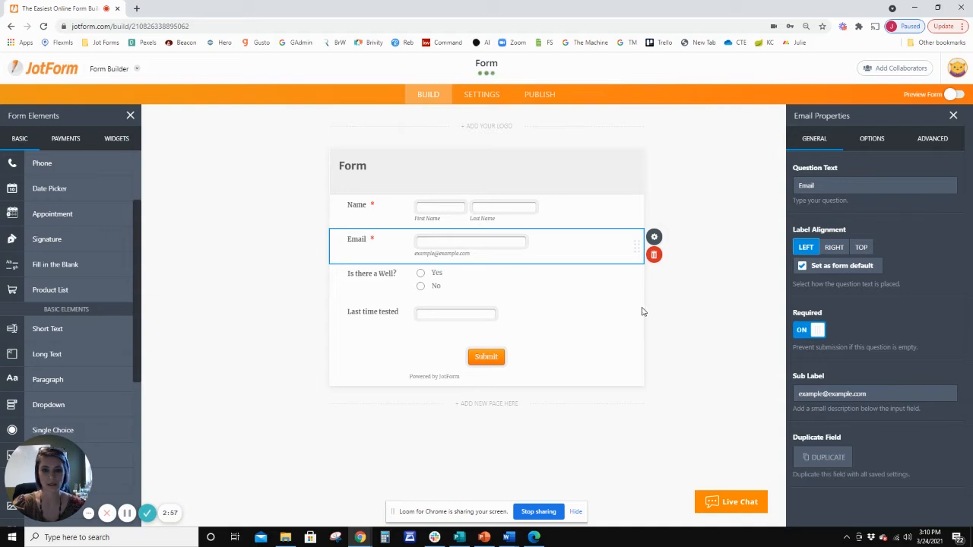
Make the "Is there a Well?" question required in its properties.
{"action": "left_click", "coordinate": [593, 289]}
{"action": "left_click", "coordinate": [815, 332]}
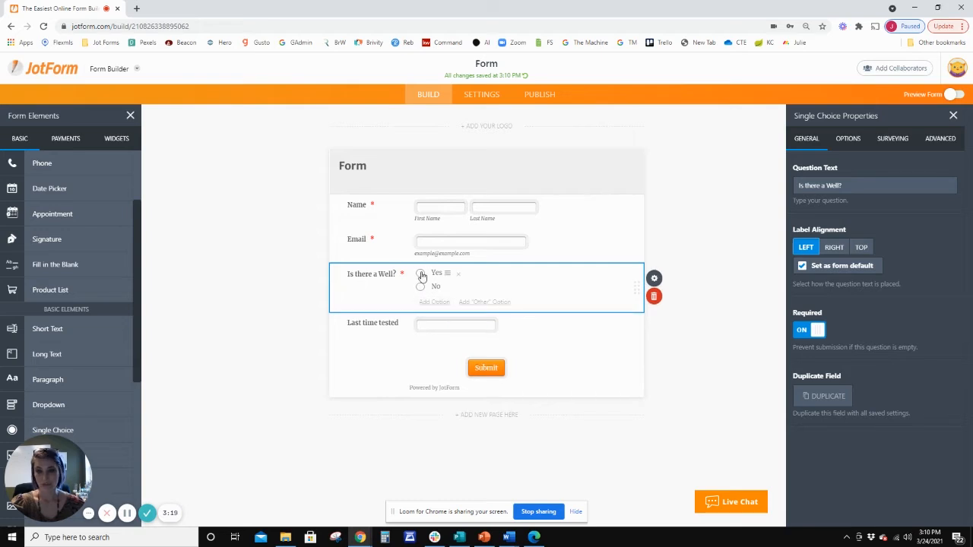
Start a show/hide field condition that applies if "Is there a Well?" is equal to "Yes".
{"action": "left_click", "coordinate": [477, 95]}
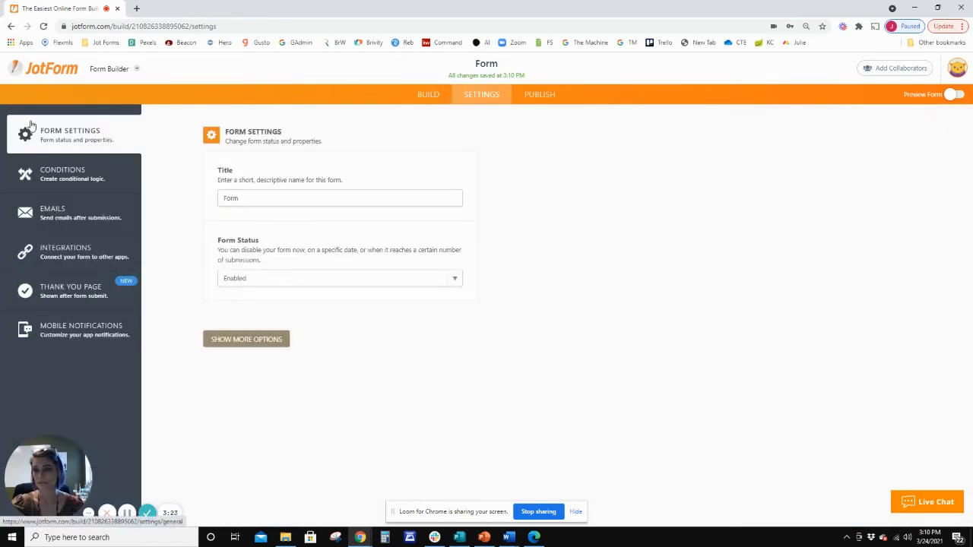
{"action": "left_click", "coordinate": [37, 170]}
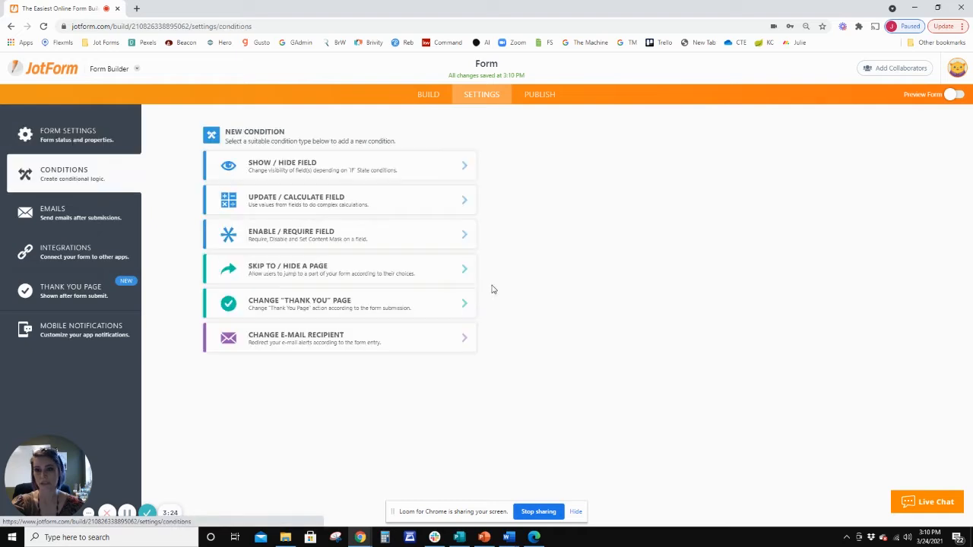
{"action": "left_click", "coordinate": [353, 169]}
{"action": "left_click", "coordinate": [379, 169]}
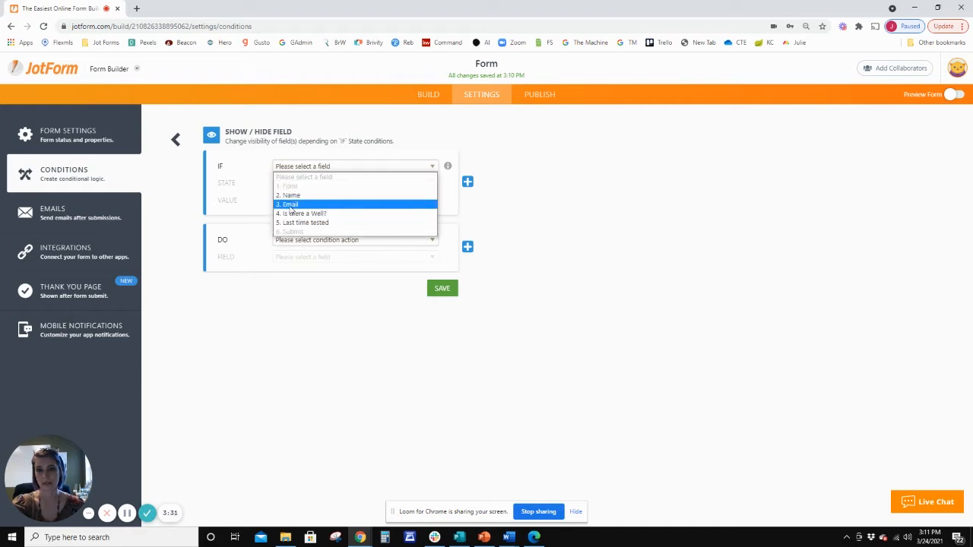
{"action": "left_click", "coordinate": [314, 215]}
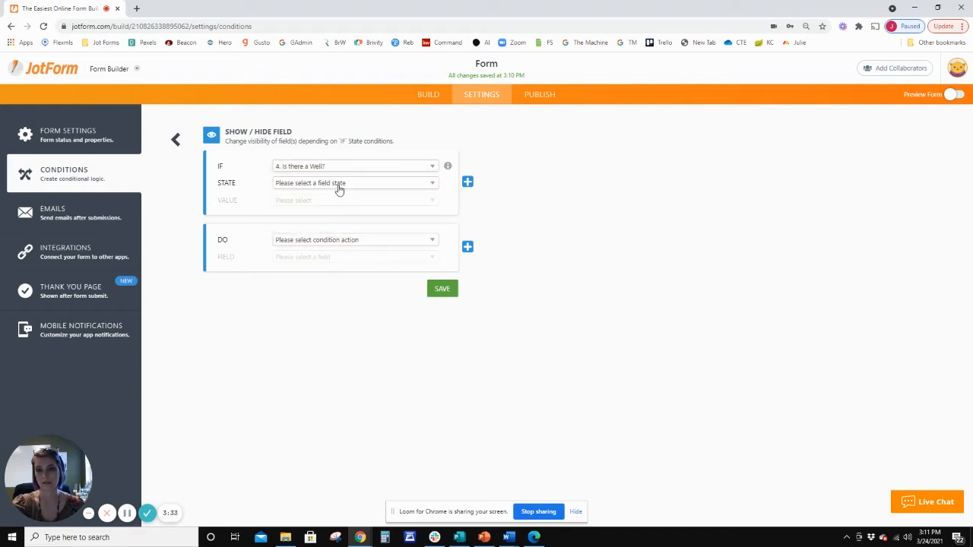
{"action": "left_click", "coordinate": [339, 185]}
{"action": "left_click", "coordinate": [339, 204]}
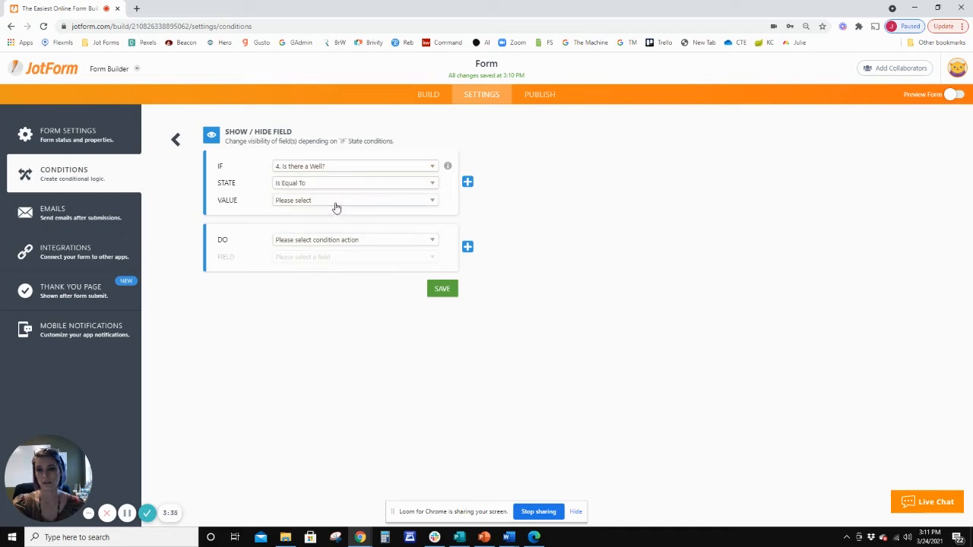
{"action": "left_click", "coordinate": [334, 201]}
{"action": "left_click", "coordinate": [322, 222]}
Set the condition's action to show the "Last time tested" field and save the condition.
{"action": "left_click", "coordinate": [363, 242]}
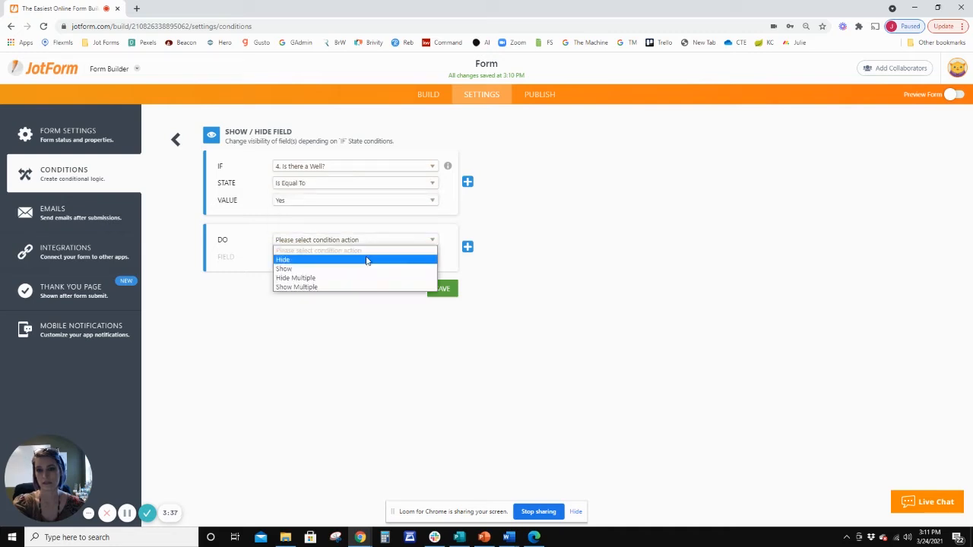
{"action": "left_click", "coordinate": [359, 268]}
{"action": "left_click", "coordinate": [363, 259]}
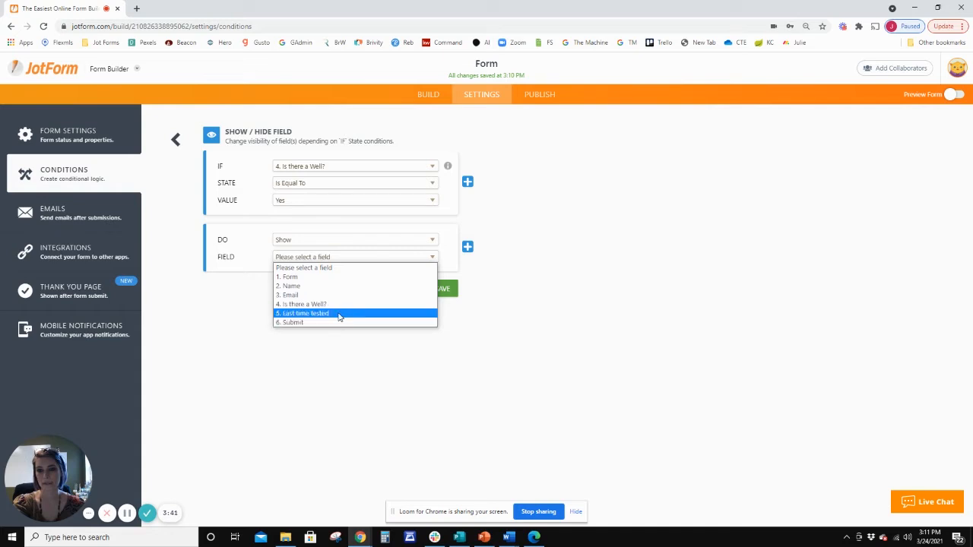
{"action": "left_click", "coordinate": [335, 313]}
{"action": "left_click", "coordinate": [443, 288]}
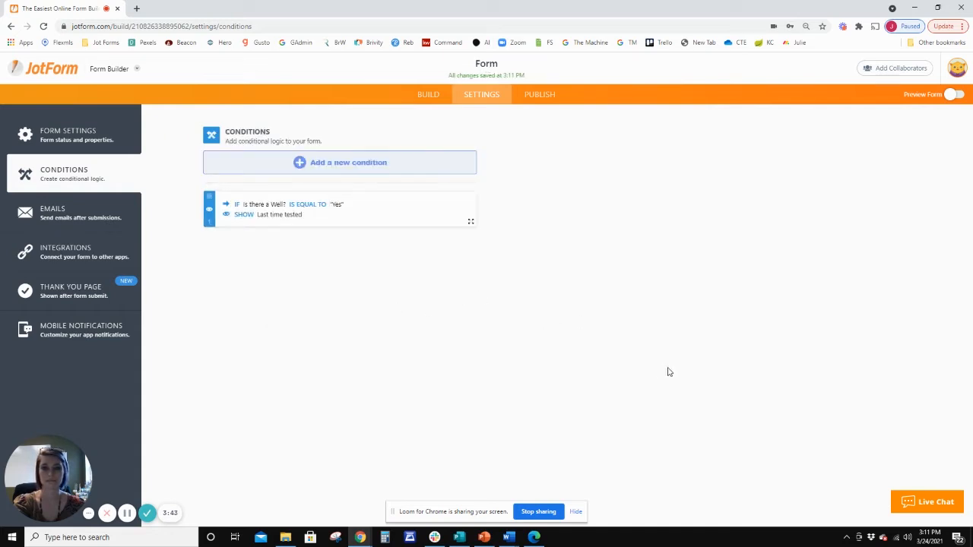
Copy the form's direct share link and open the published form in a new browser tab.
{"action": "left_click", "coordinate": [546, 97]}
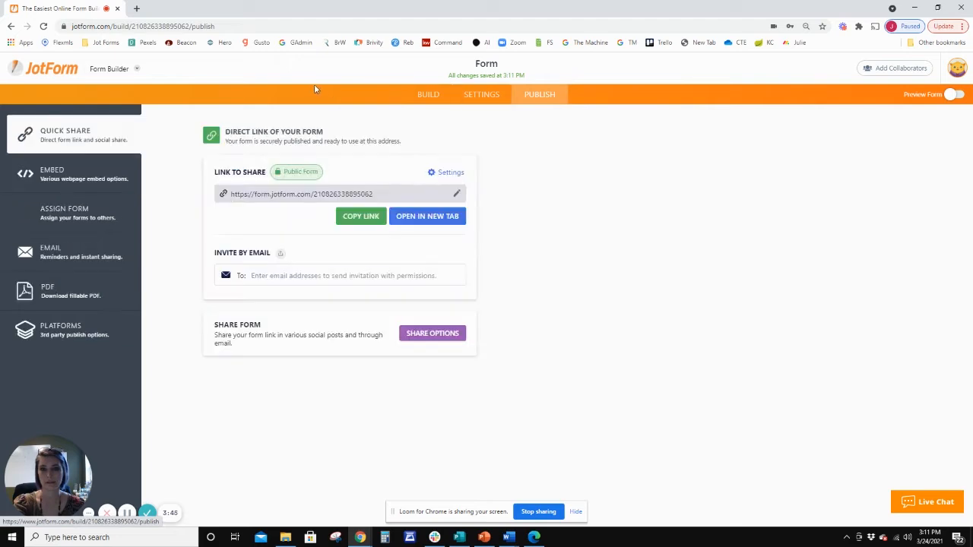
{"action": "left_click", "coordinate": [376, 223]}
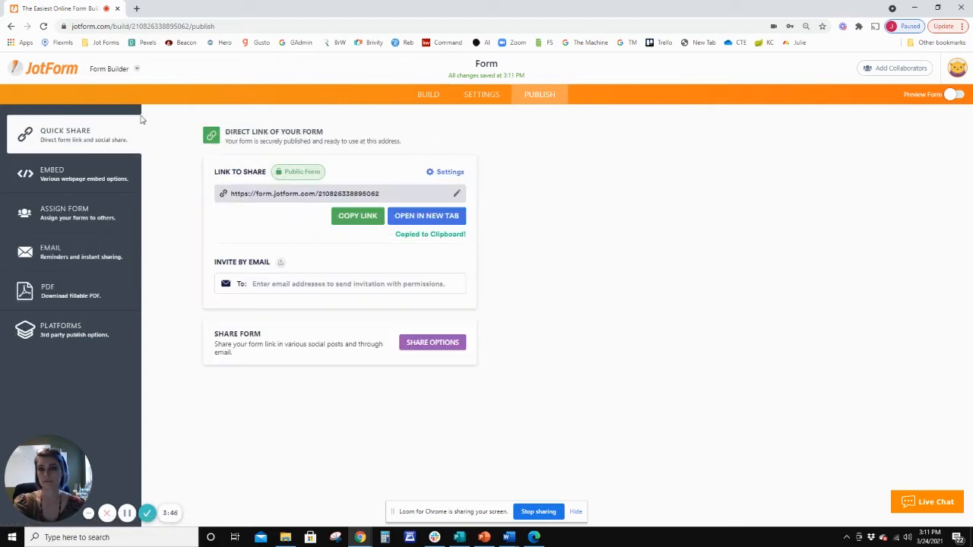
{"action": "left_click", "coordinate": [136, 8]}
{"action": "key", "text": "ctrl+v"}
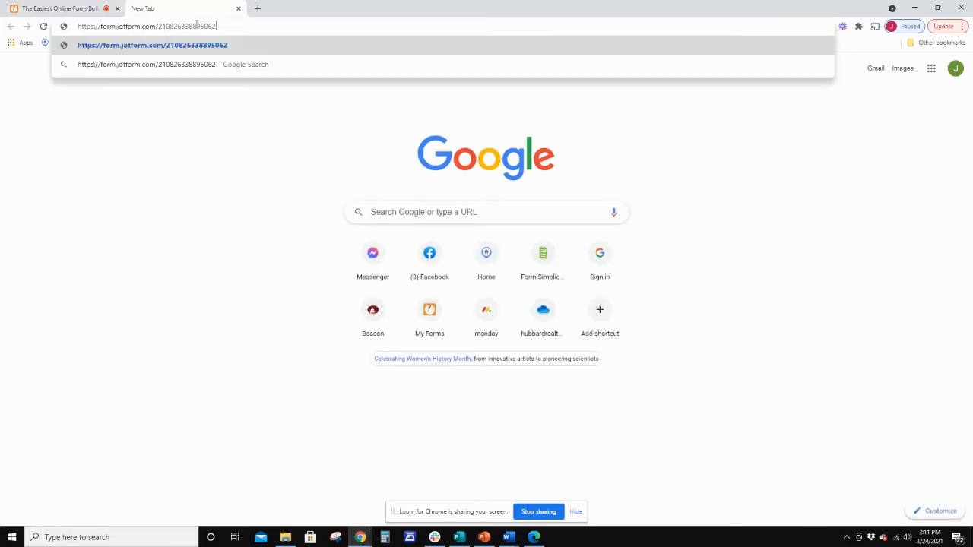
{"action": "key", "text": "Return"}
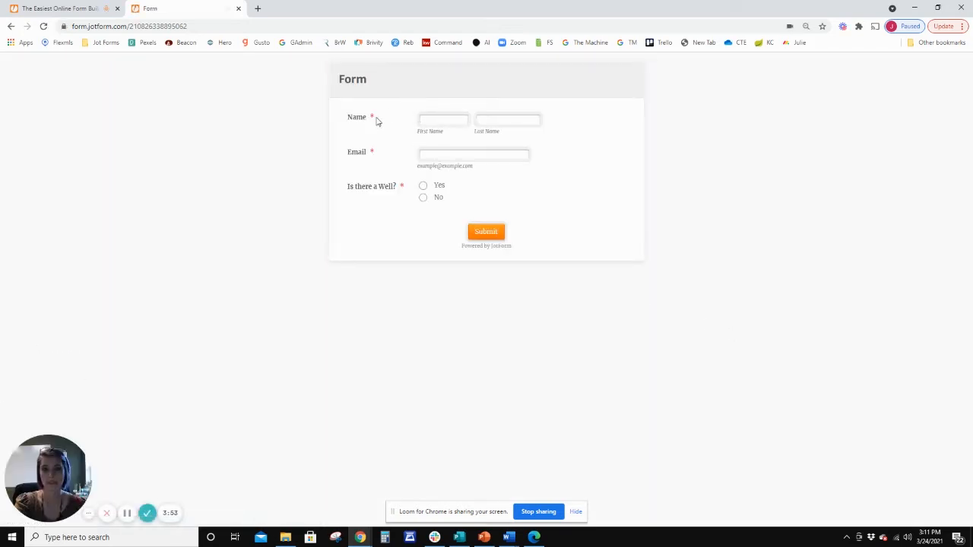
Test the condition on the published form by switching the well question's answer between "Yes" and "No".
{"action": "left_click", "coordinate": [425, 187]}
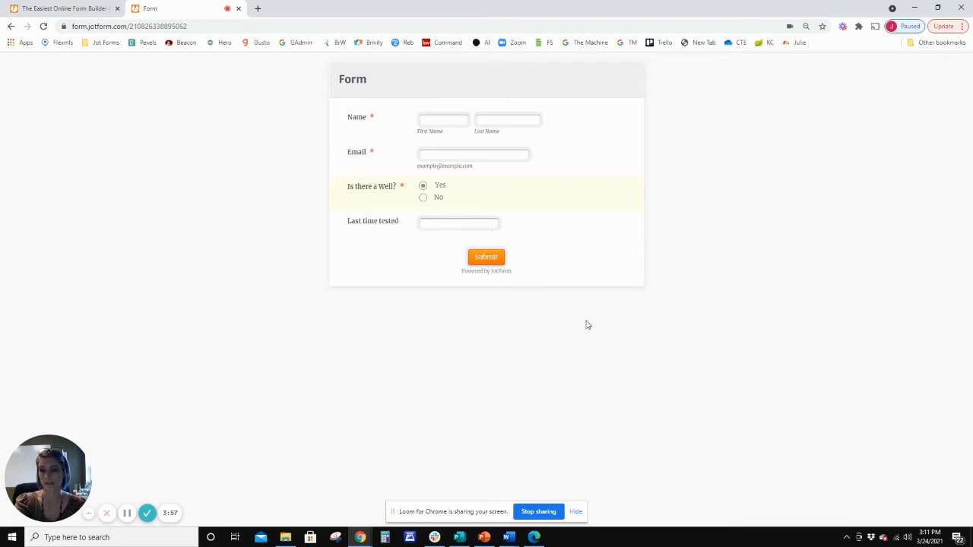
{"action": "left_click", "coordinate": [424, 199]}
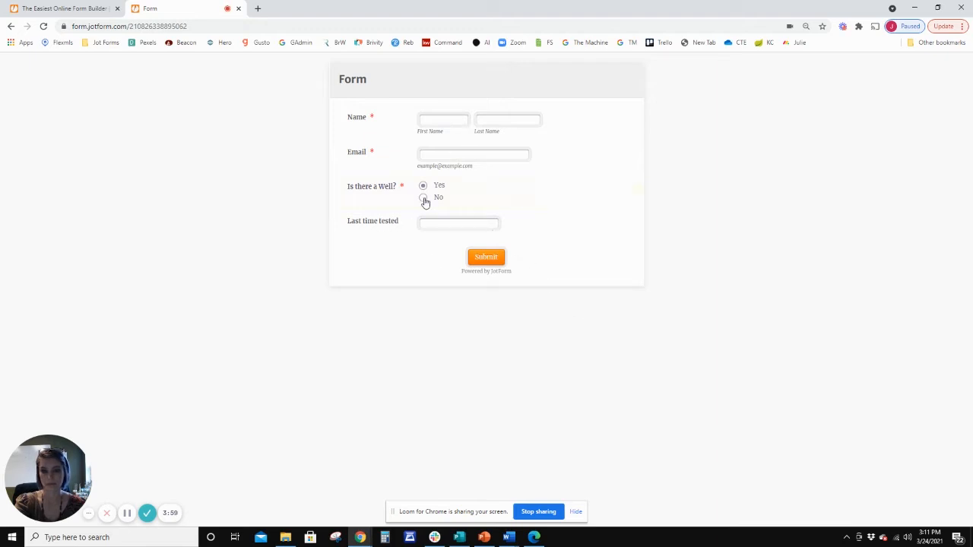
{"action": "left_click", "coordinate": [424, 186]}
{"action": "left_click", "coordinate": [422, 198]}
Return to the form builder and add a single choice question titled "Client" between Email and the well question.
{"action": "left_click", "coordinate": [64, 8]}
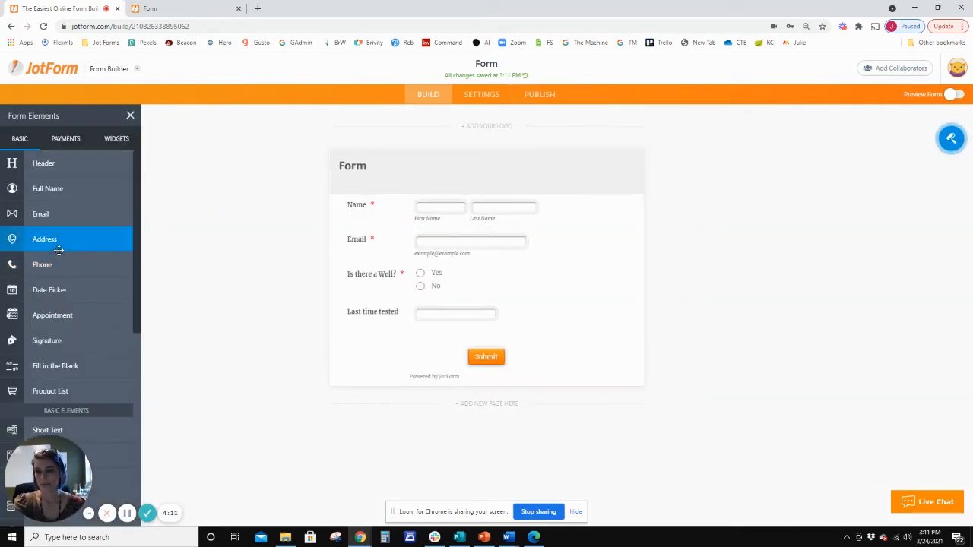
{"action": "scroll", "coordinate": [58, 259], "scroll_direction": "down", "scroll_amount": 2}
{"action": "scroll", "coordinate": [68, 327], "scroll_direction": "down", "scroll_amount": 1}
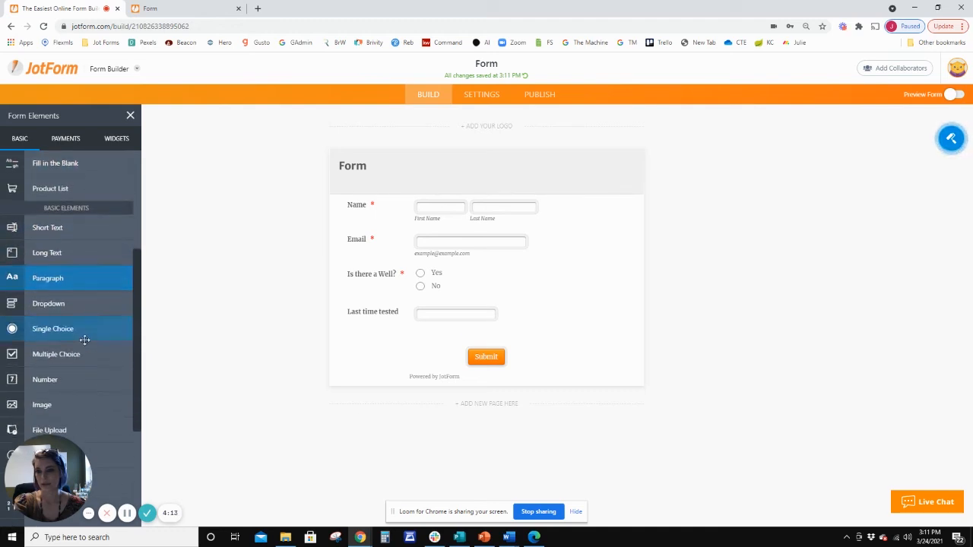
{"action": "left_click_drag", "start_coordinate": [52, 328], "coordinate": [507, 279]}
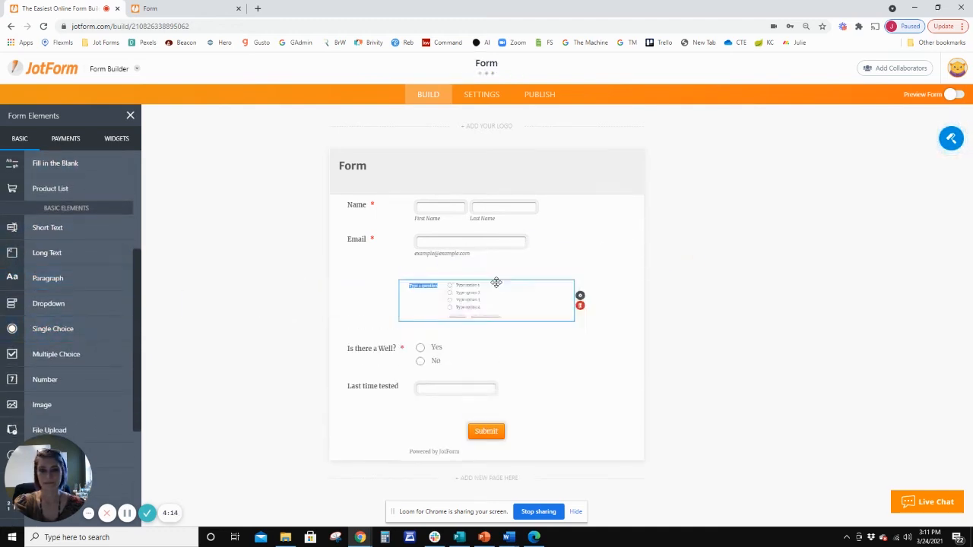
{"action": "key", "text": "BackSpace"}
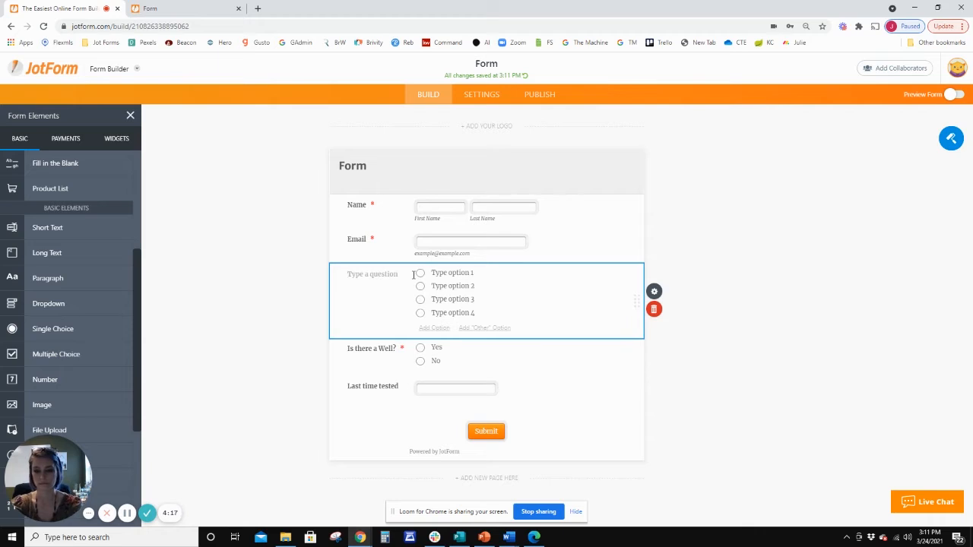
{"action": "type", "text": "CL"}
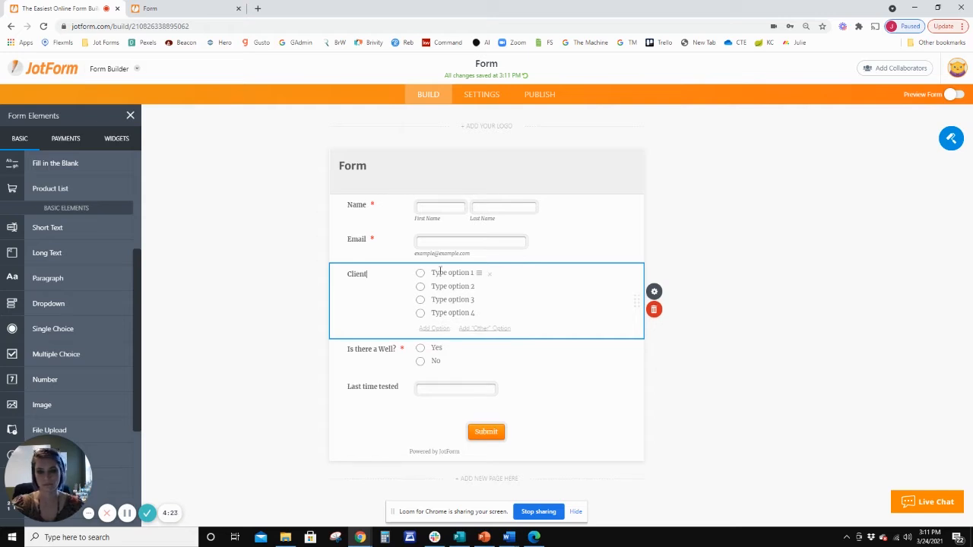
Name the first two answers of the Client question "Buyer" and "Seller" and remove the two remaining options.
{"action": "left_click", "coordinate": [440, 272]}
{"action": "key", "text": "BackSpace"}
{"action": "type", "text": "B"}
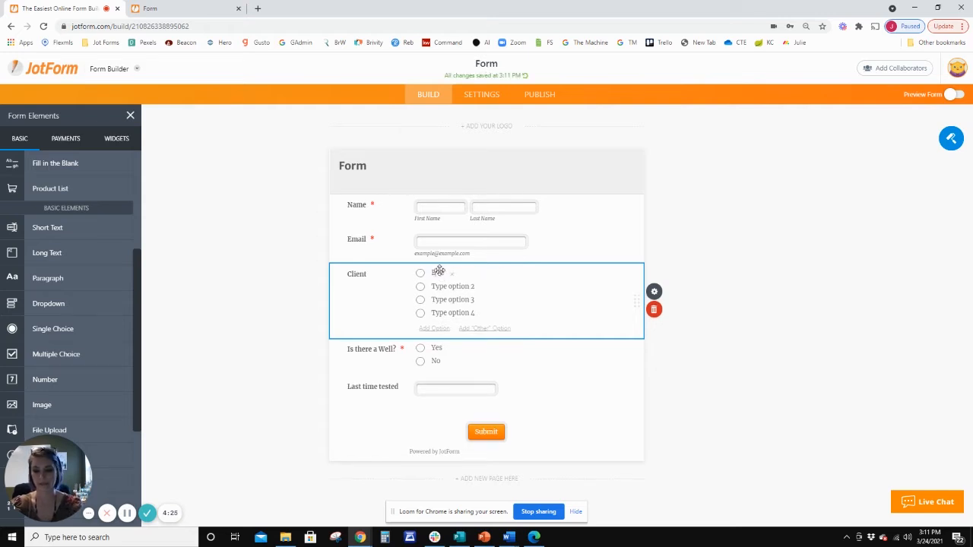
{"action": "type", "text": "uyer"}
{"action": "left_click", "coordinate": [441, 287]}
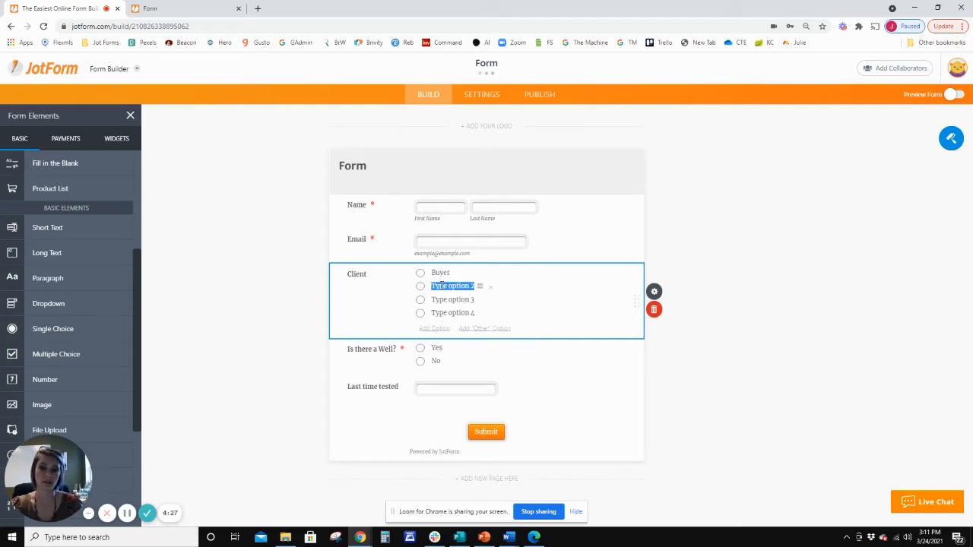
{"action": "key", "text": "BackSpace"}
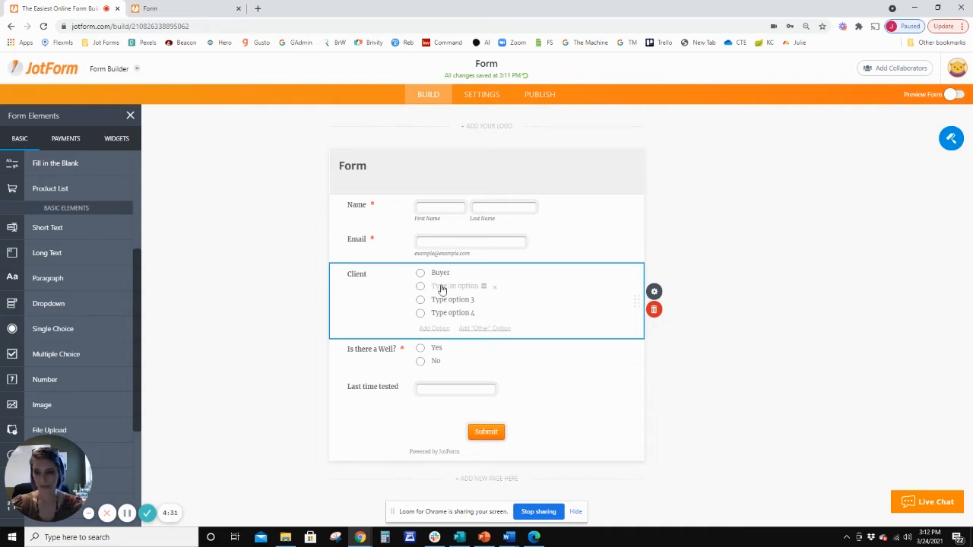
{"action": "type", "text": "Seller"}
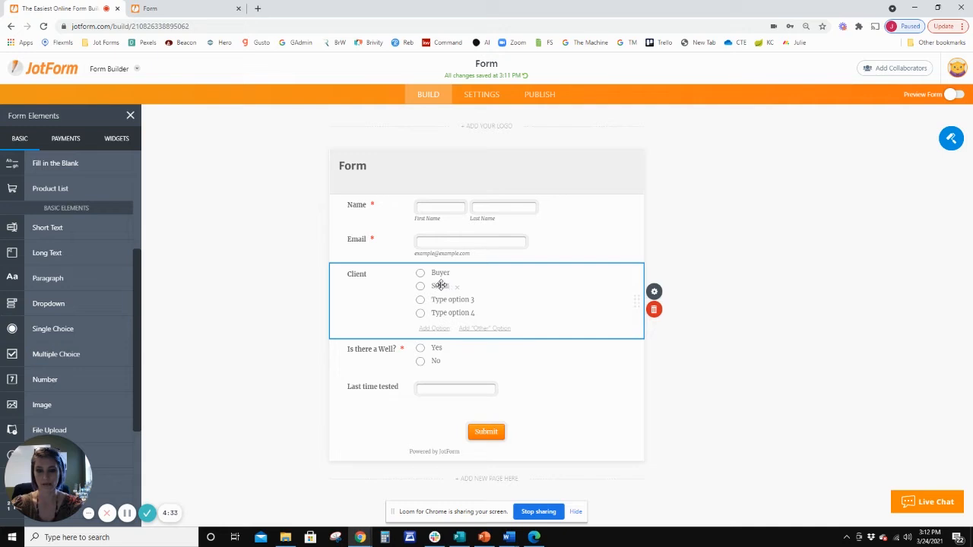
{"action": "left_click", "coordinate": [487, 301]}
{"action": "left_click", "coordinate": [490, 301]}
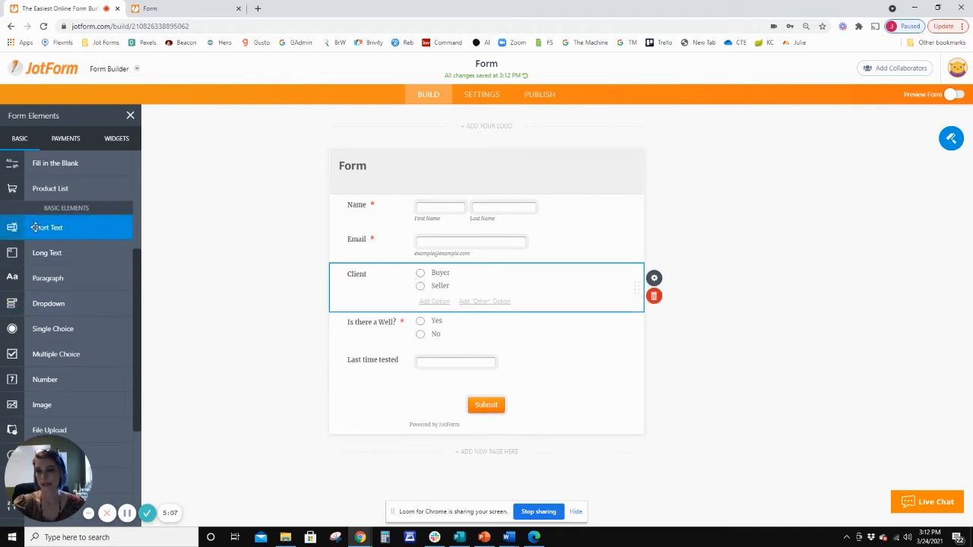
Add a single choice question titled "Want a well test?" below the "Last time tested" field.
{"action": "left_click_drag", "start_coordinate": [52, 329], "coordinate": [403, 380]}
{"action": "key", "text": "BackSpace"}
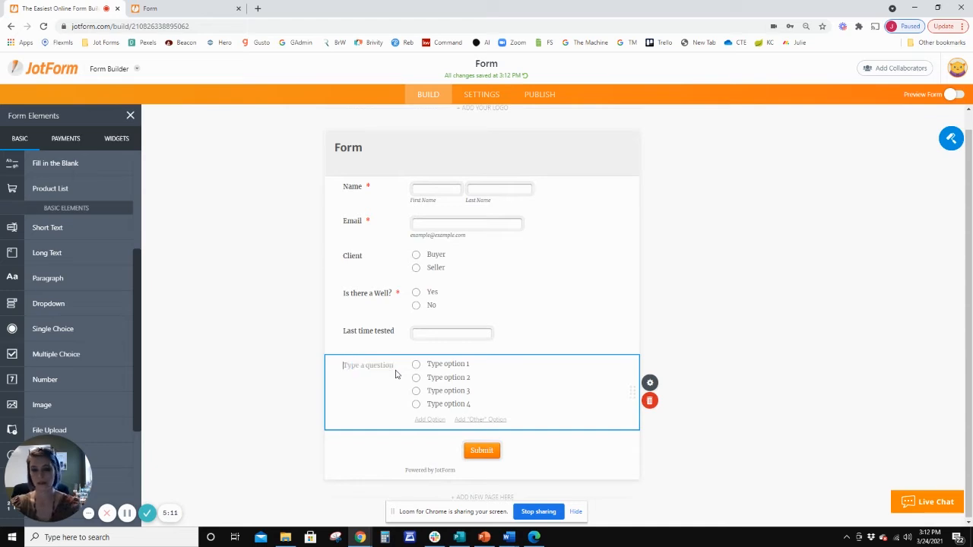
{"action": "type", "text": "Want a well test"}
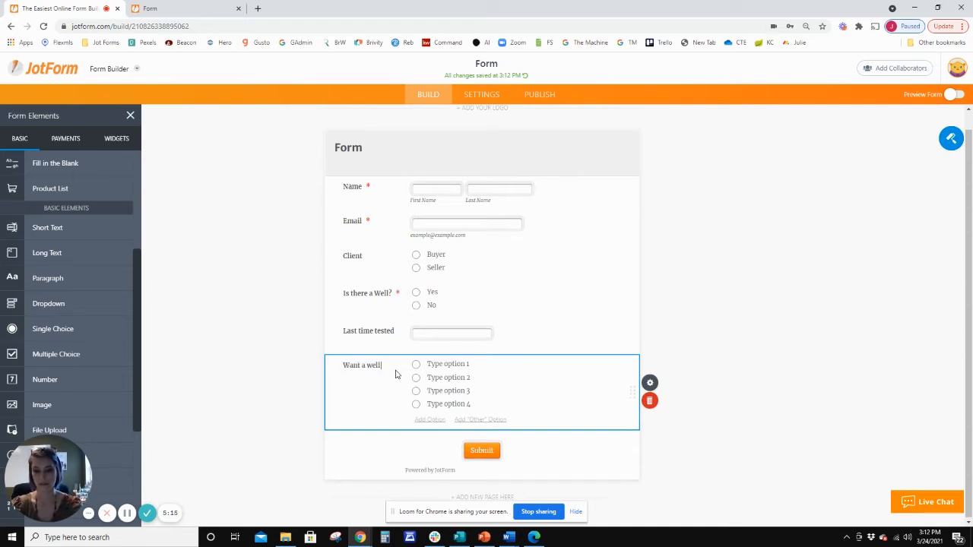
{"action": "left_click", "coordinate": [436, 365]}
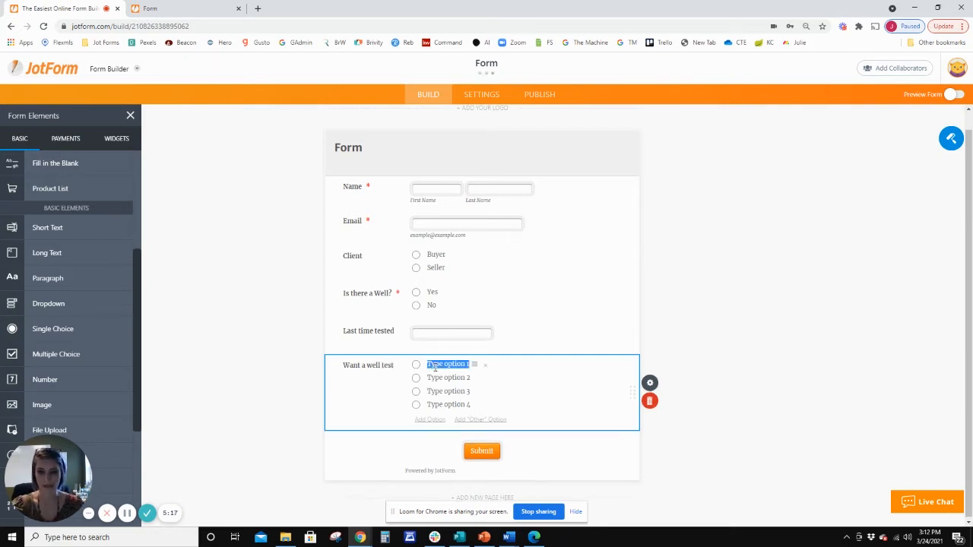
{"action": "left_click", "coordinate": [395, 367]}
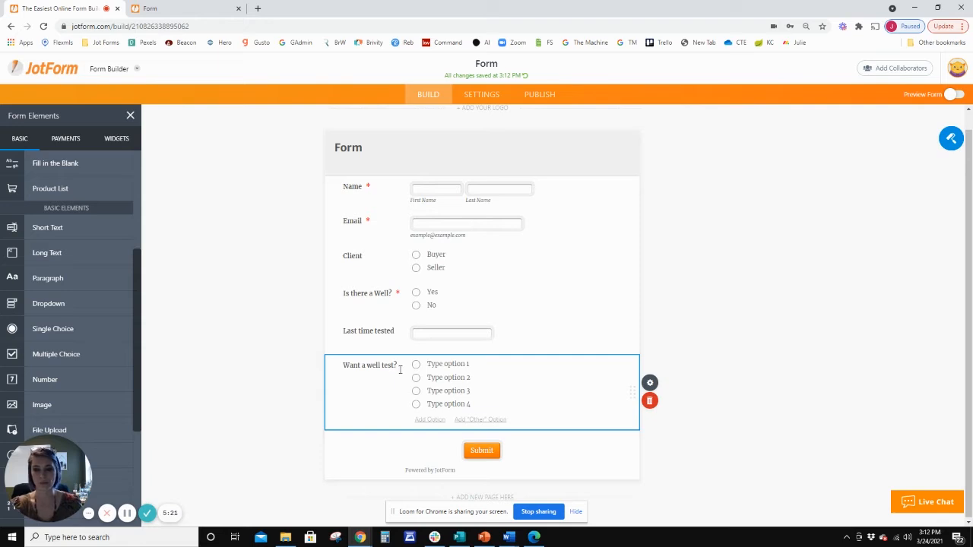
Name the first two answers of the well test question "Yes" and "No" and remove the two remaining options.
{"action": "left_click", "coordinate": [434, 365]}
{"action": "type", "text": "Yes"}
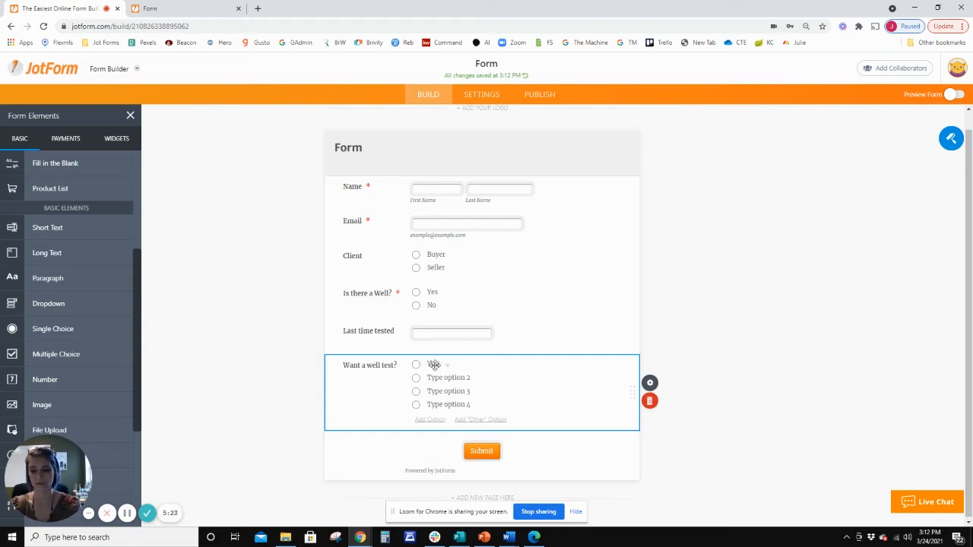
{"action": "left_click", "coordinate": [440, 378]}
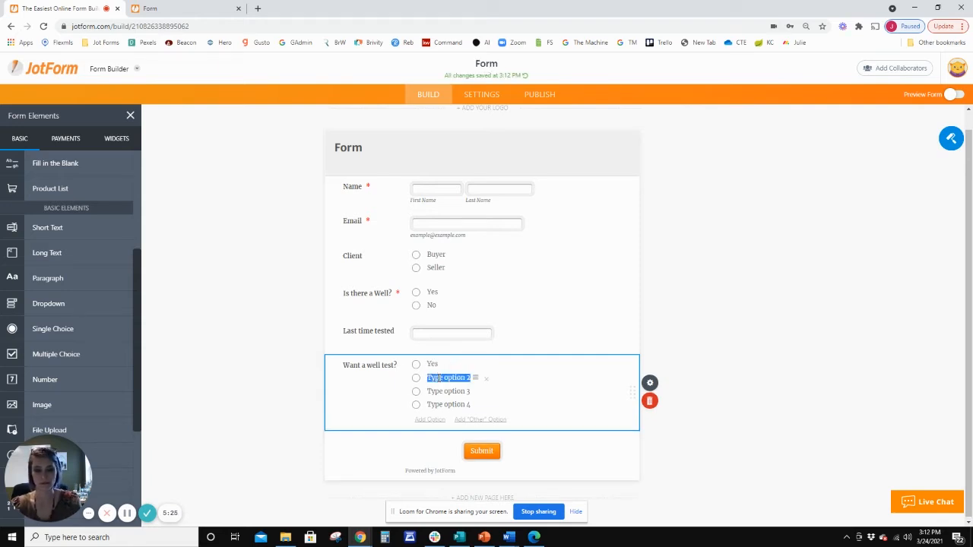
{"action": "type", "text": "No"}
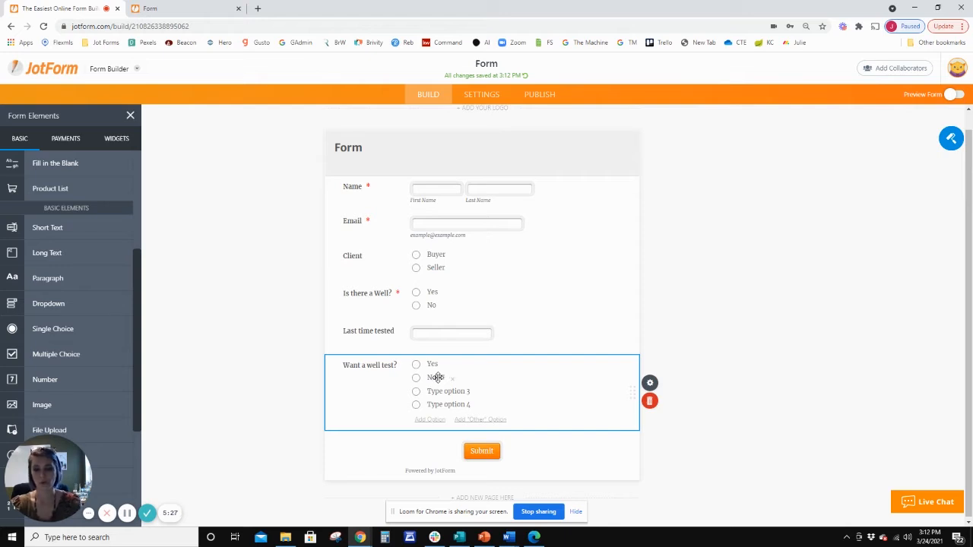
{"action": "left_click", "coordinate": [486, 391]}
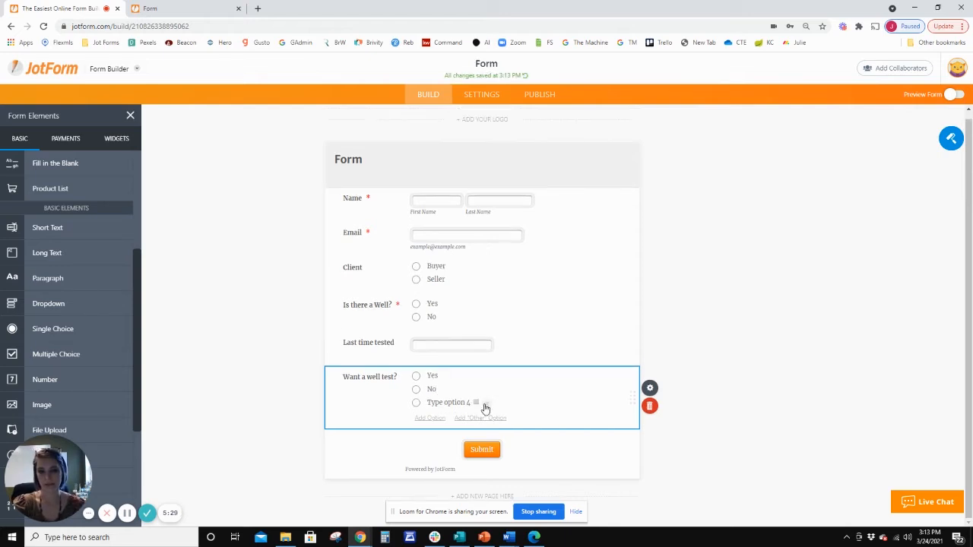
{"action": "left_click", "coordinate": [486, 404]}
{"action": "scroll", "coordinate": [70, 284], "scroll_direction": "down", "scroll_amount": 5}
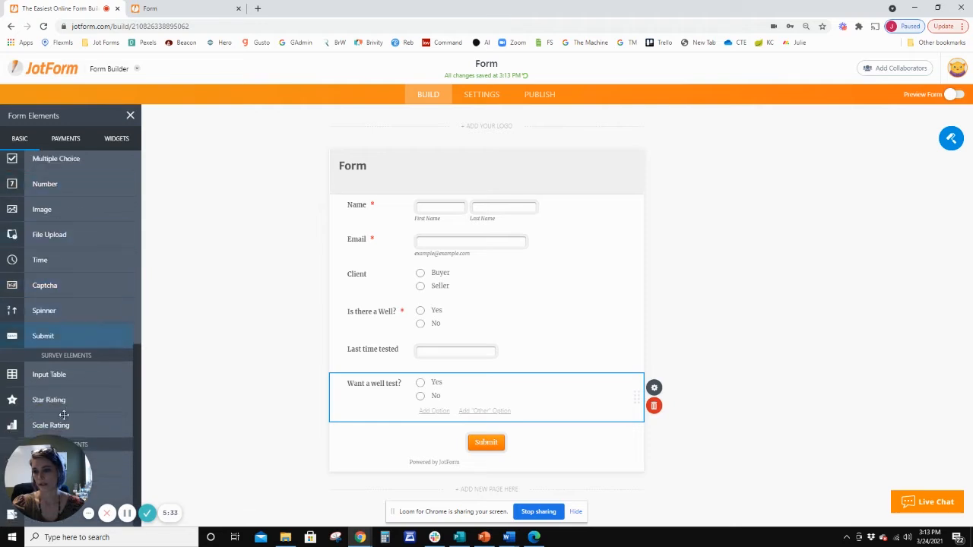
{"action": "left_click_drag", "start_coordinate": [67, 441], "coordinate": [89, 336]}
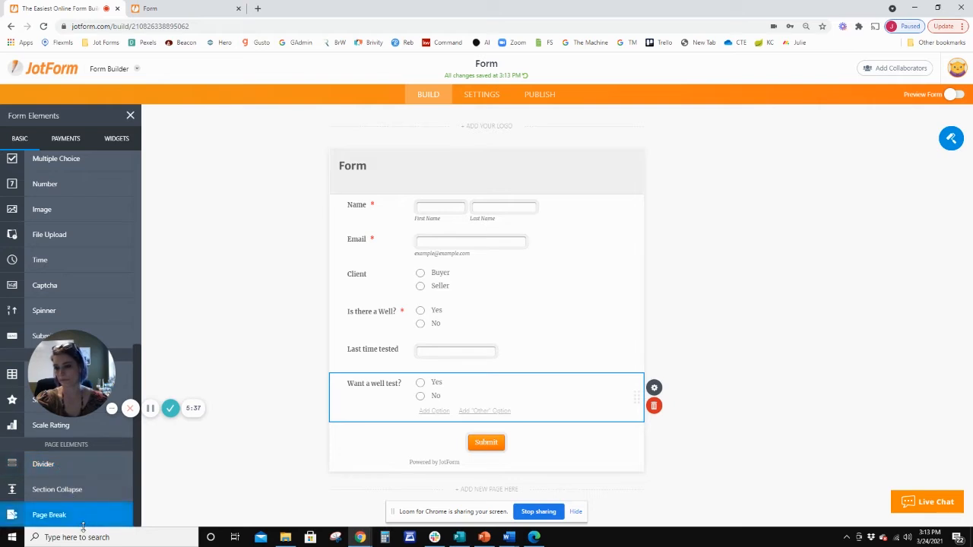
Add a section collapse between the Client question and the "Is there a Well?" question.
{"action": "left_click_drag", "start_coordinate": [47, 489], "coordinate": [405, 315]}
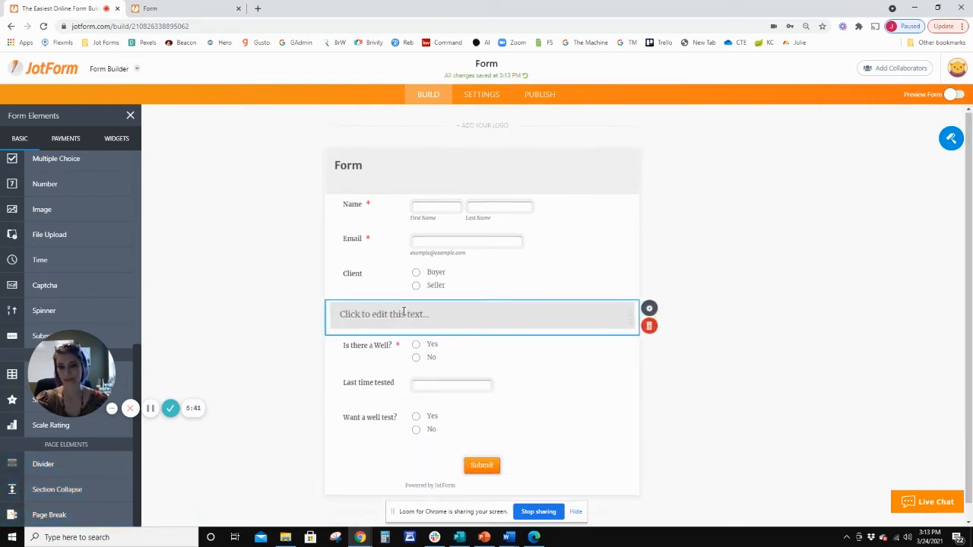
{"action": "left_click_drag", "start_coordinate": [122, 468], "coordinate": [428, 414]}
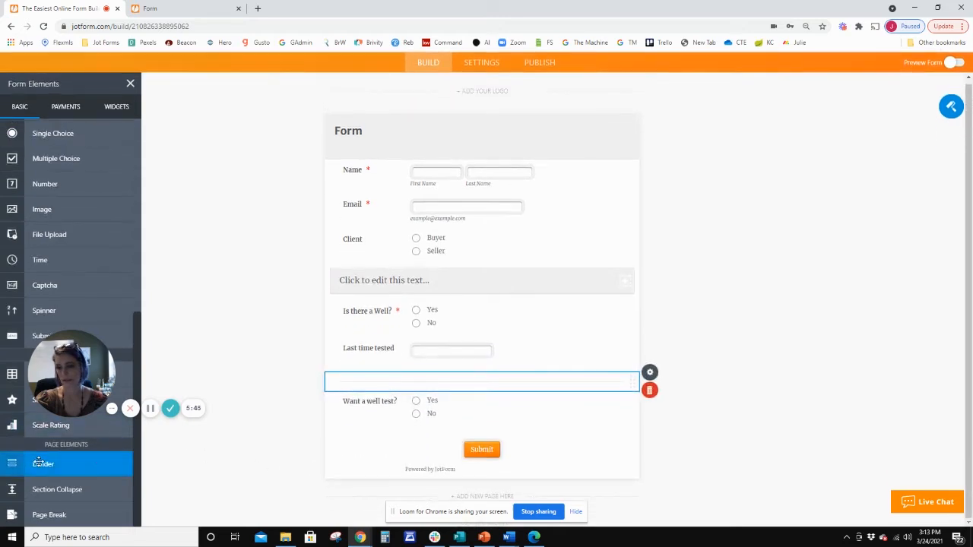
{"action": "left_click_drag", "start_coordinate": [101, 462], "coordinate": [410, 410]}
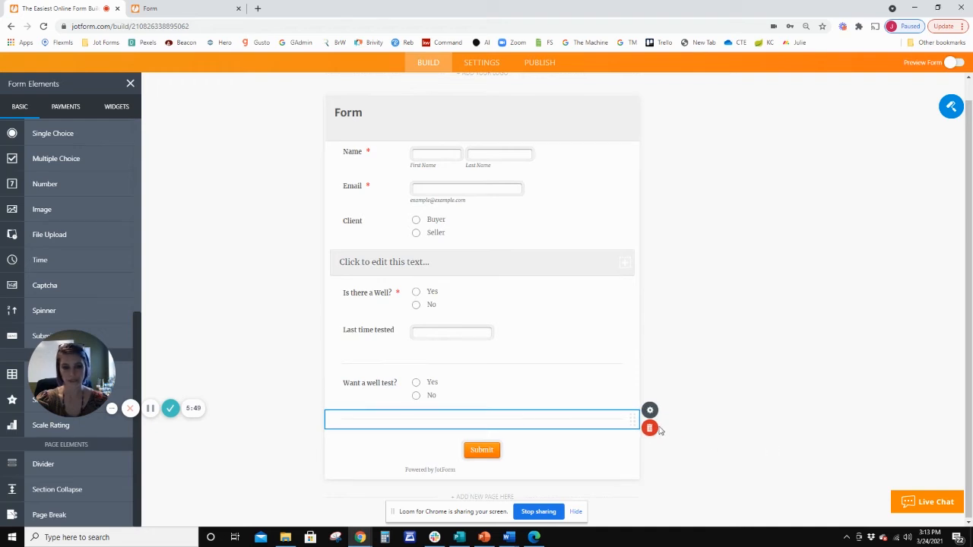
{"action": "left_click", "coordinate": [650, 428]}
{"action": "left_click", "coordinate": [621, 388]}
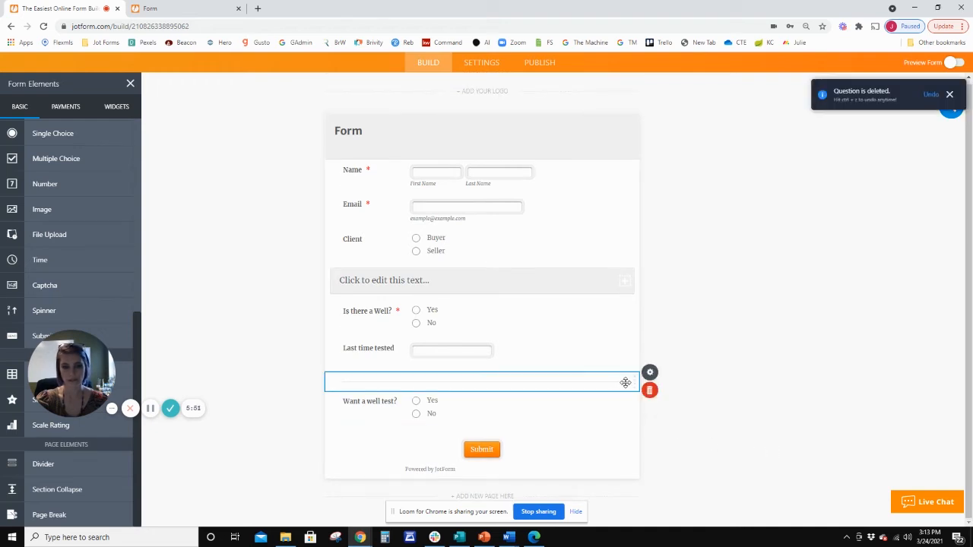
{"action": "left_click", "coordinate": [647, 388]}
{"action": "scroll", "coordinate": [456, 396], "scroll_direction": "up", "scroll_amount": 1}
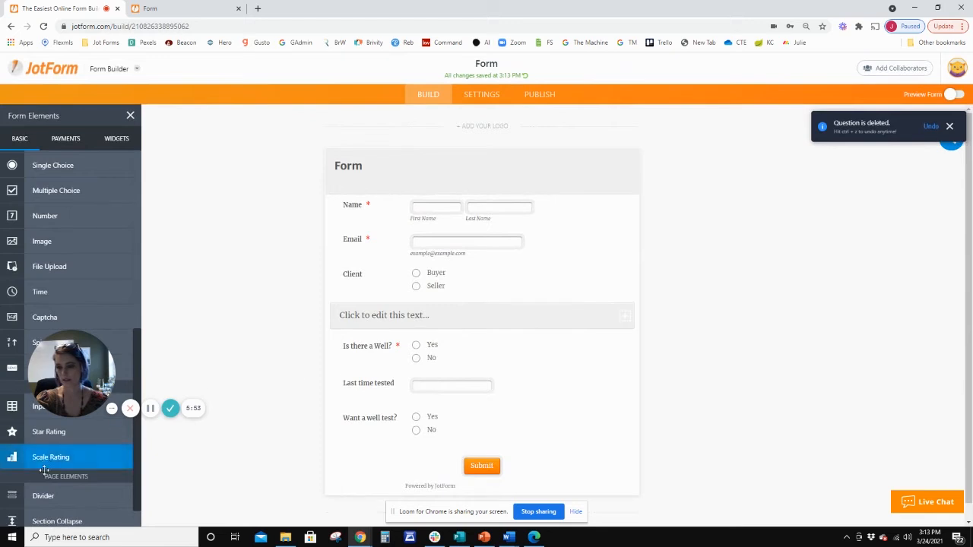
Add one section collapse above the "Want a well test?" question and another between it and the Submit button.
{"action": "scroll", "coordinate": [39, 486], "scroll_direction": "down", "scroll_amount": 1}
{"action": "left_click_drag", "start_coordinate": [40, 489], "coordinate": [403, 446]}
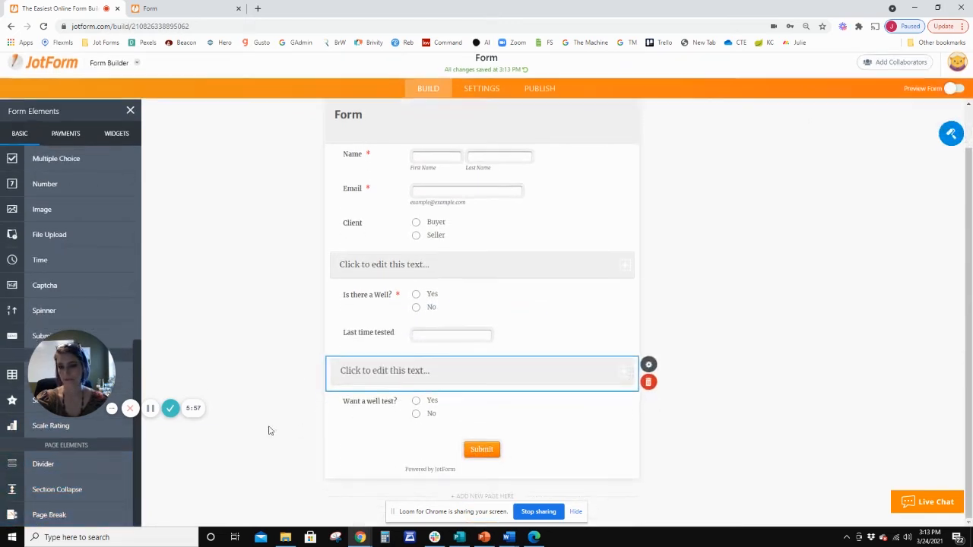
{"action": "left_click_drag", "start_coordinate": [51, 487], "coordinate": [414, 422]}
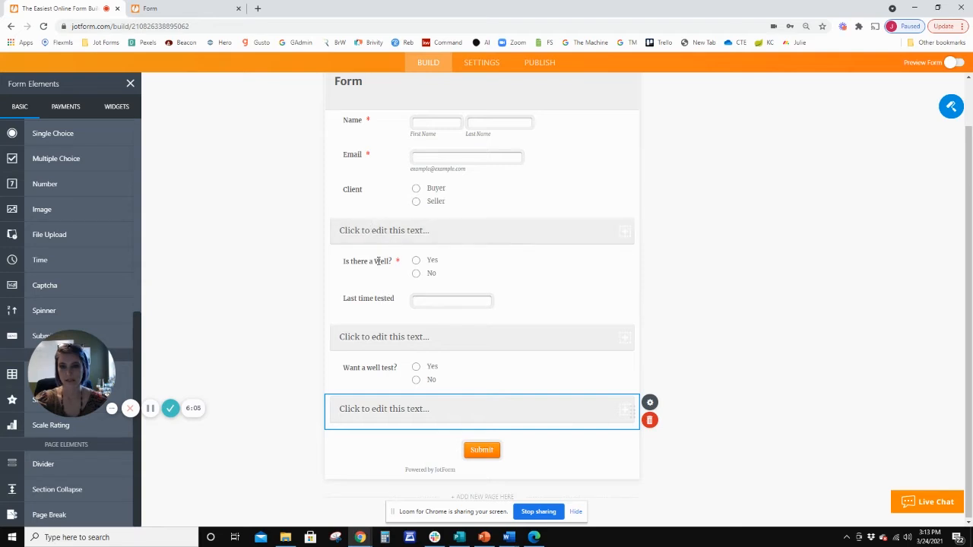
Set the heading of the section collapse below the Client question to "Seller Section".
{"action": "left_click", "coordinate": [379, 231]}
{"action": "key", "text": "BackSpace"}
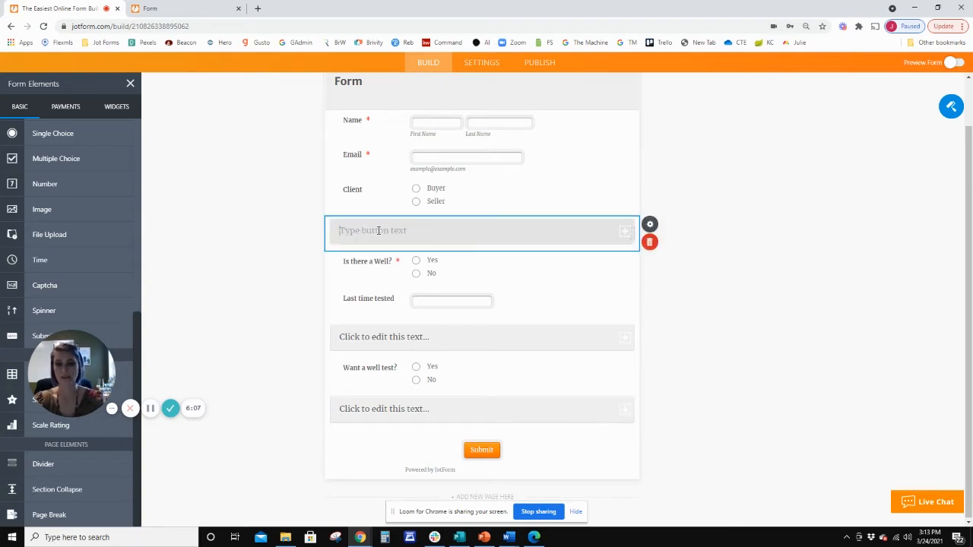
{"action": "type", "text": "Seller"}
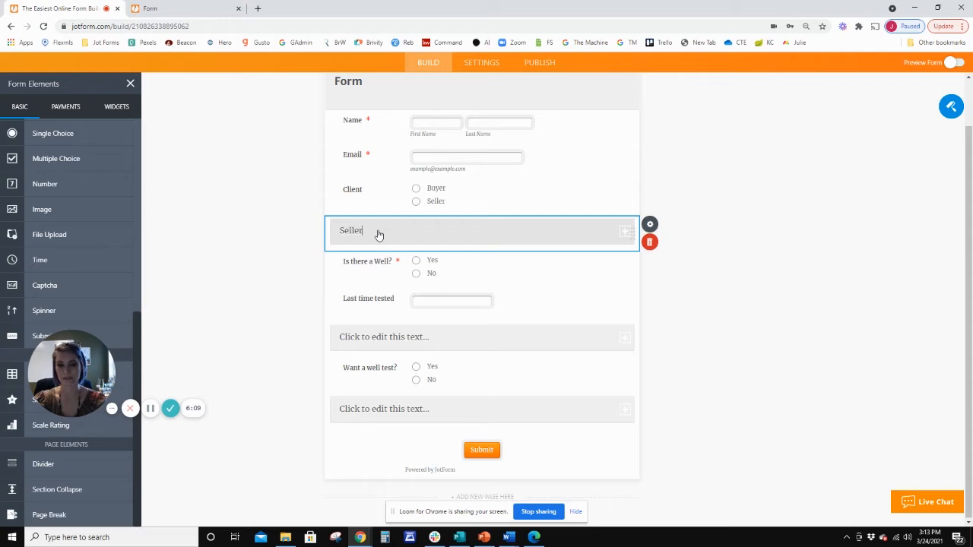
{"action": "left_click", "coordinate": [386, 337]}
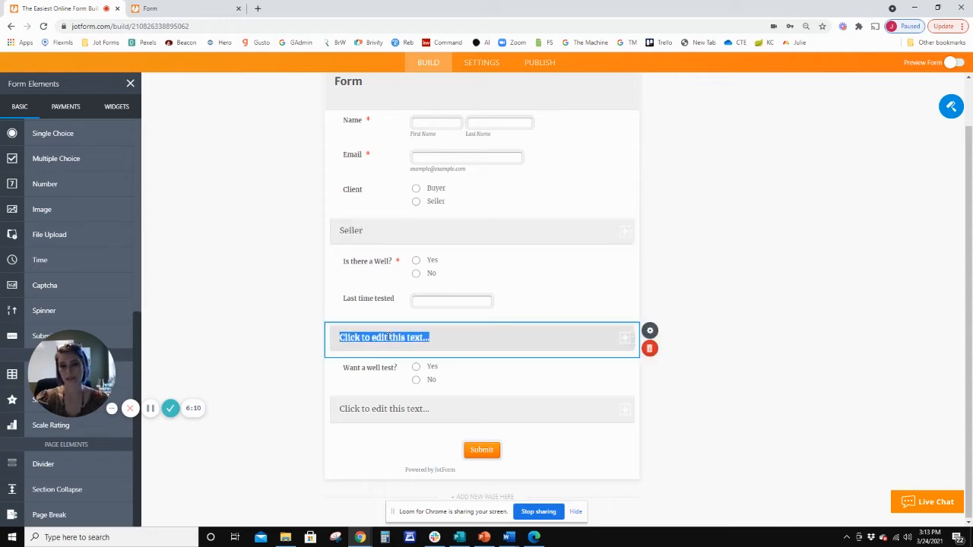
{"action": "left_click", "coordinate": [372, 234]}
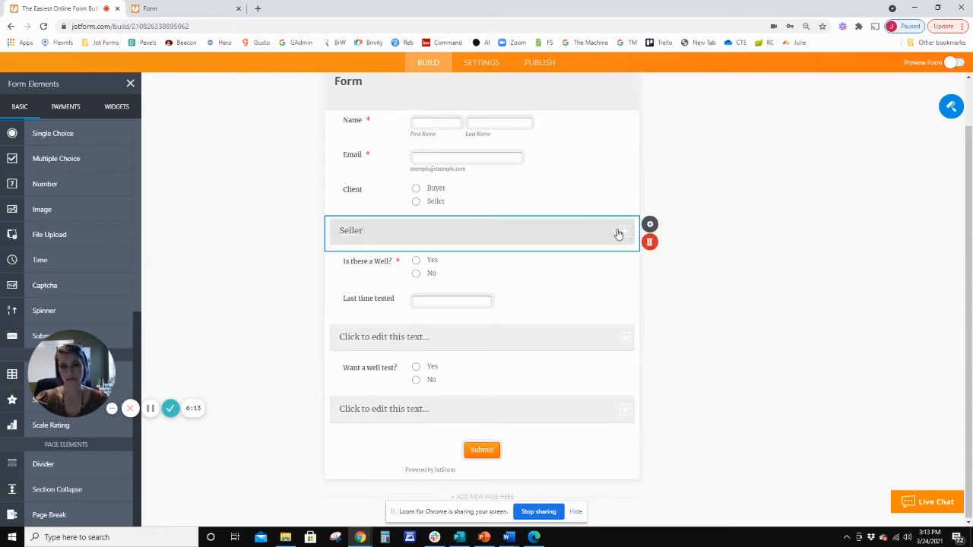
{"action": "left_click", "coordinate": [651, 226]}
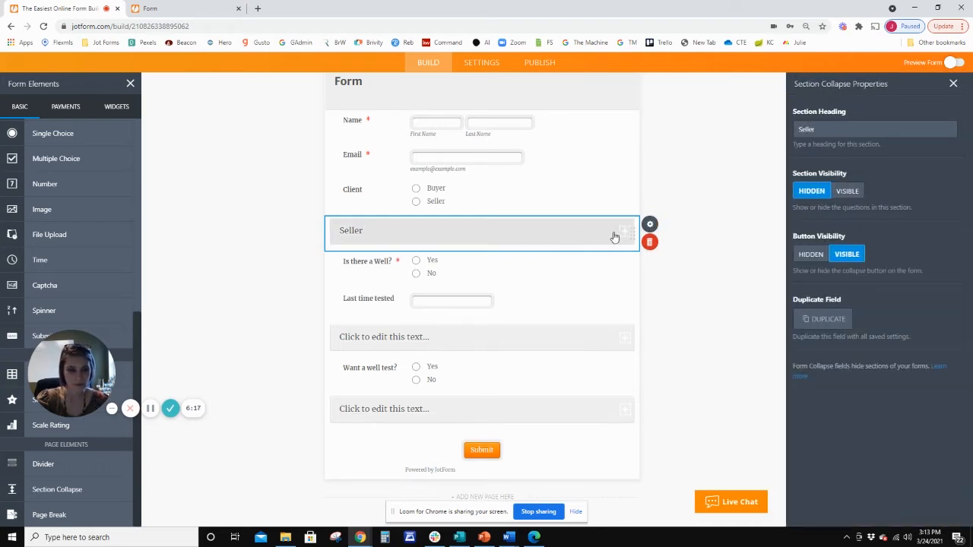
{"action": "left_click", "coordinate": [855, 126]}
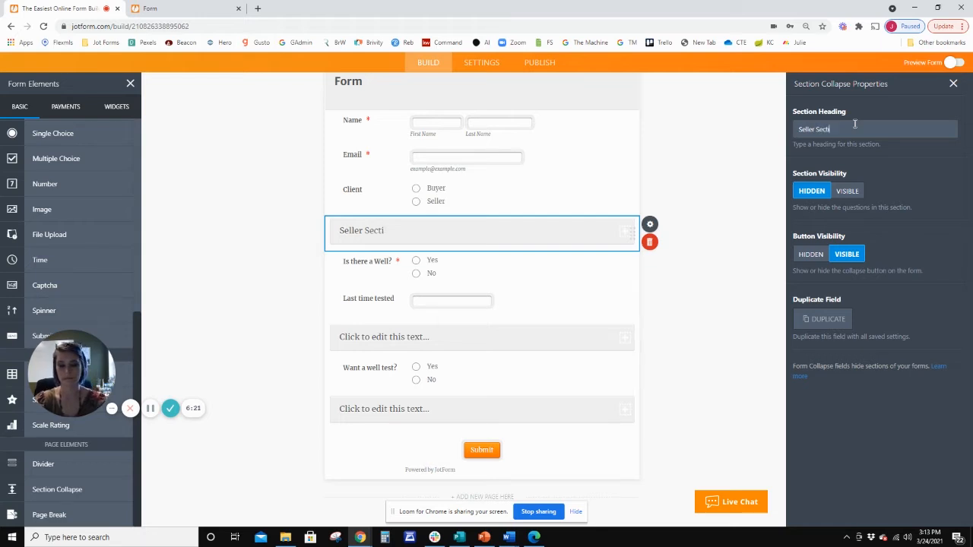
Set the heading of the section collapse above the "Want a well test?" question to "Buyer Section".
{"action": "left_click", "coordinate": [441, 338]}
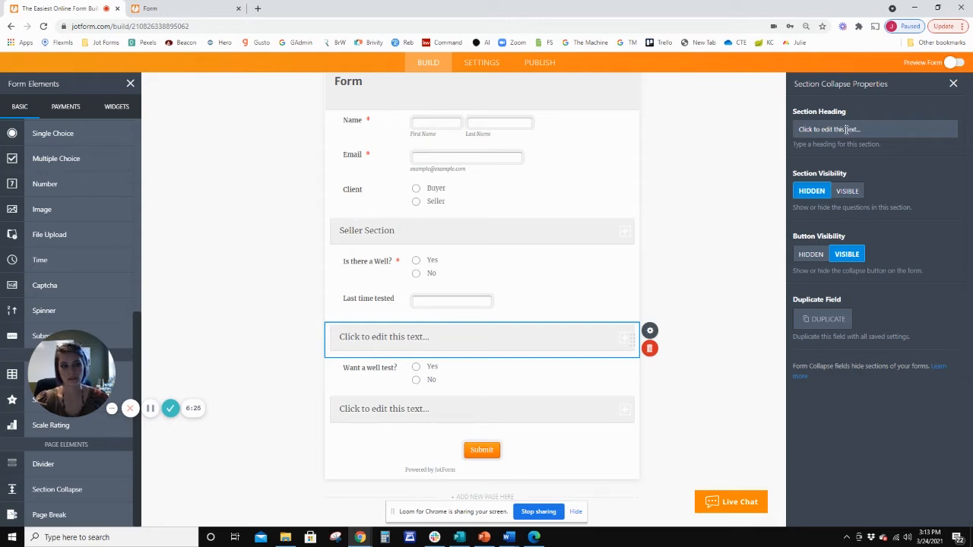
{"action": "type", "text": "Buyer Section"}
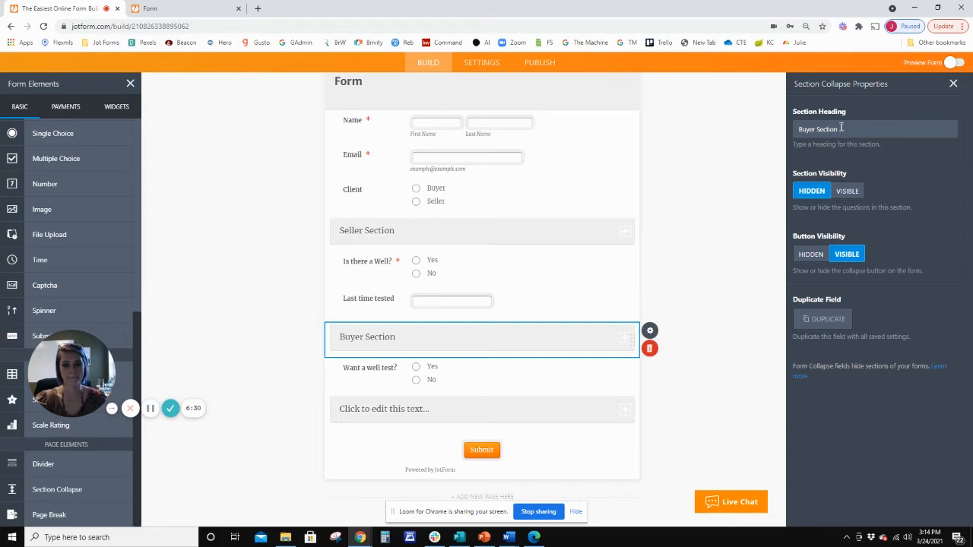
{"action": "left_click", "coordinate": [724, 302]}
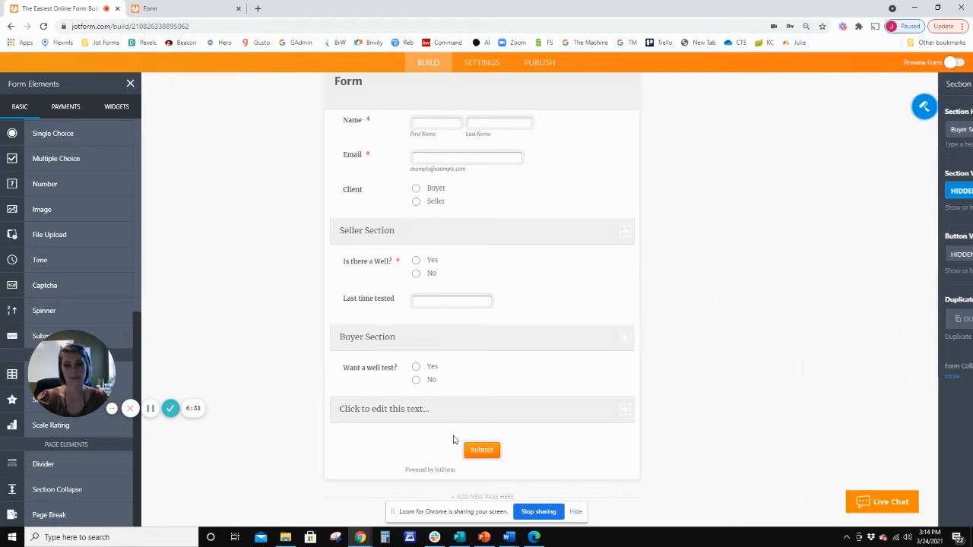
Set the heading of the section collapse above the Submit button to "End- Submit Button" and close its properties.
{"action": "left_click", "coordinate": [728, 409]}
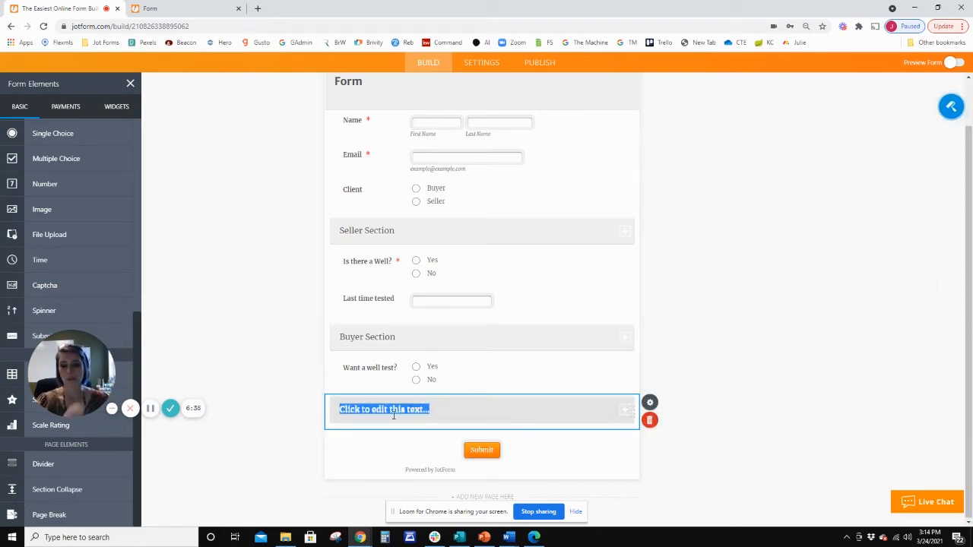
{"action": "left_click", "coordinate": [770, 376]}
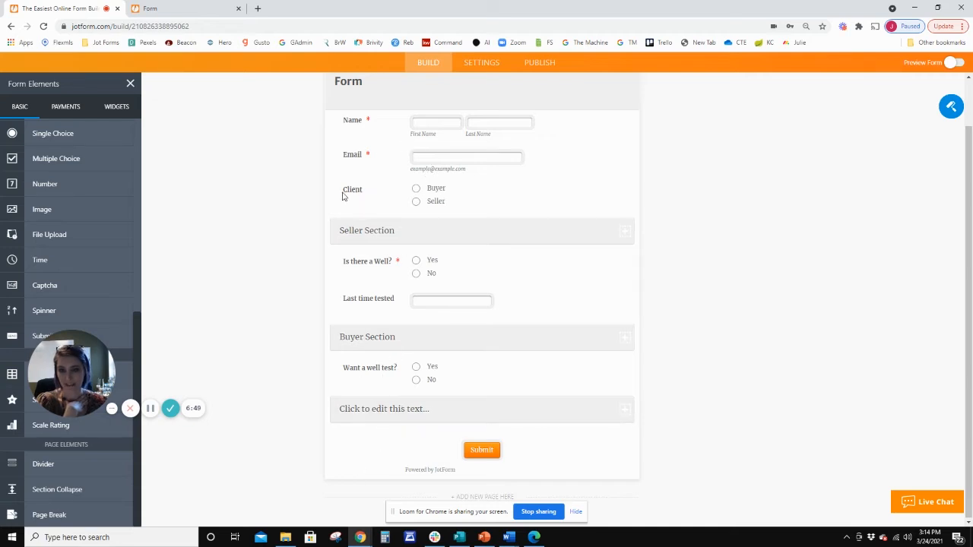
{"action": "left_click", "coordinate": [432, 409]}
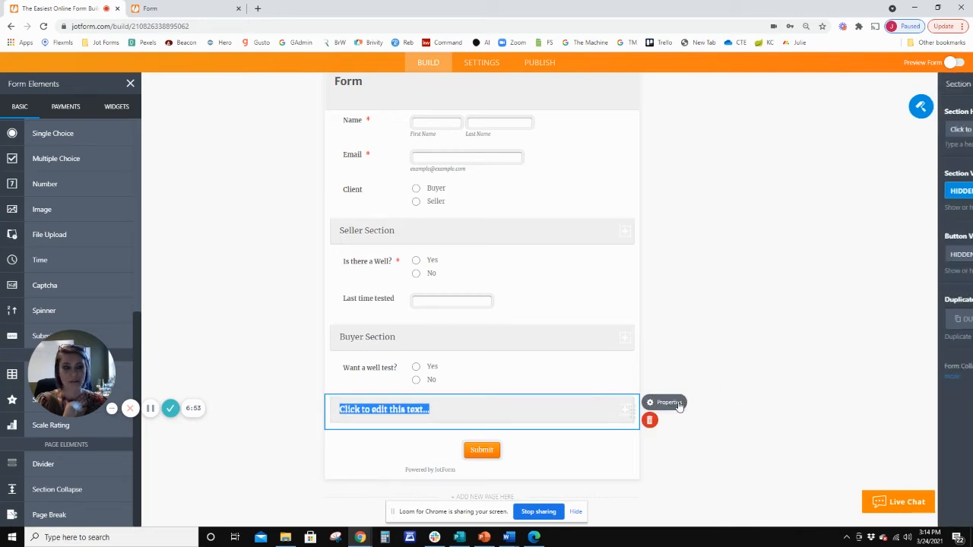
{"action": "left_click", "coordinate": [650, 404]}
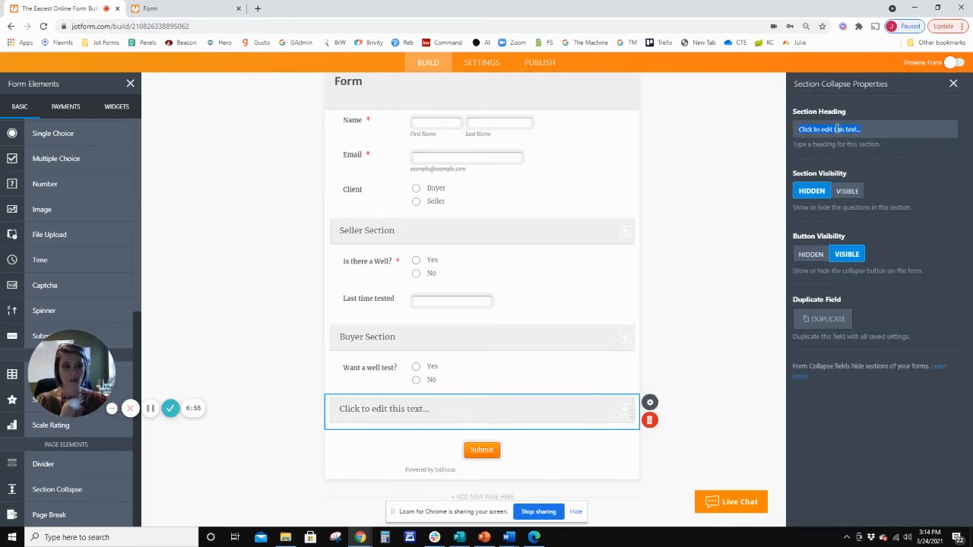
{"action": "key", "text": "BackSpace"}
{"action": "type", "text": "End- Submit Button"}
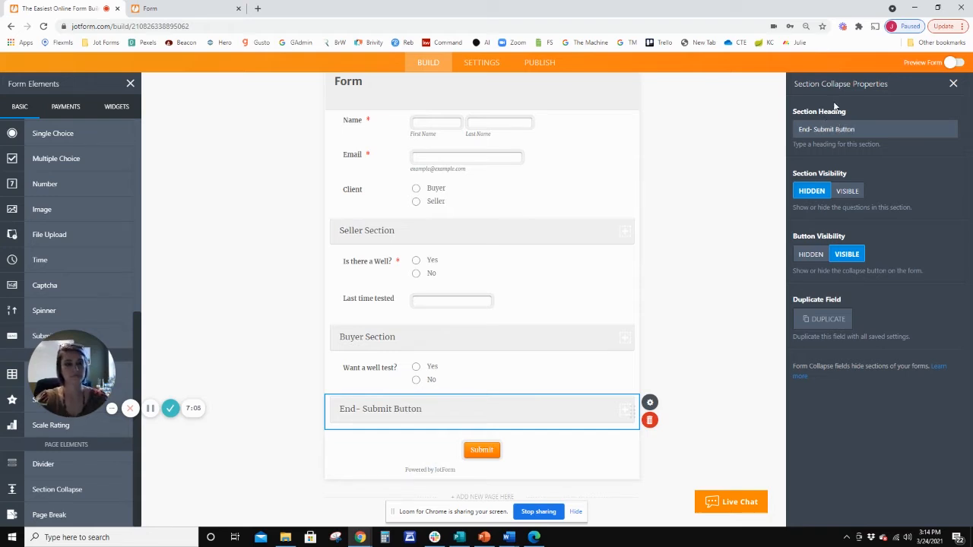
{"action": "left_click", "coordinate": [738, 221]}
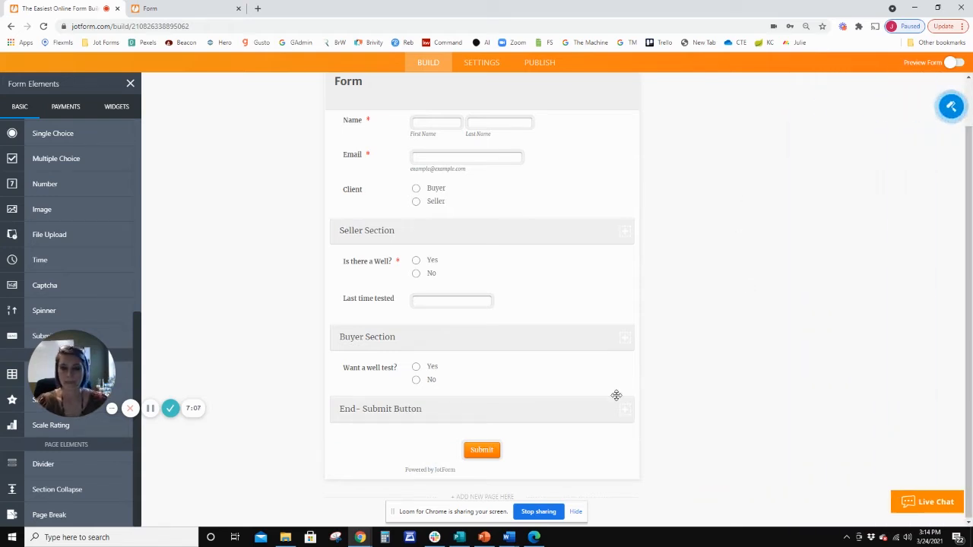
Open the properties of the Seller Section collapse.
{"action": "scroll", "coordinate": [484, 274], "scroll_direction": "up", "scroll_amount": 1}
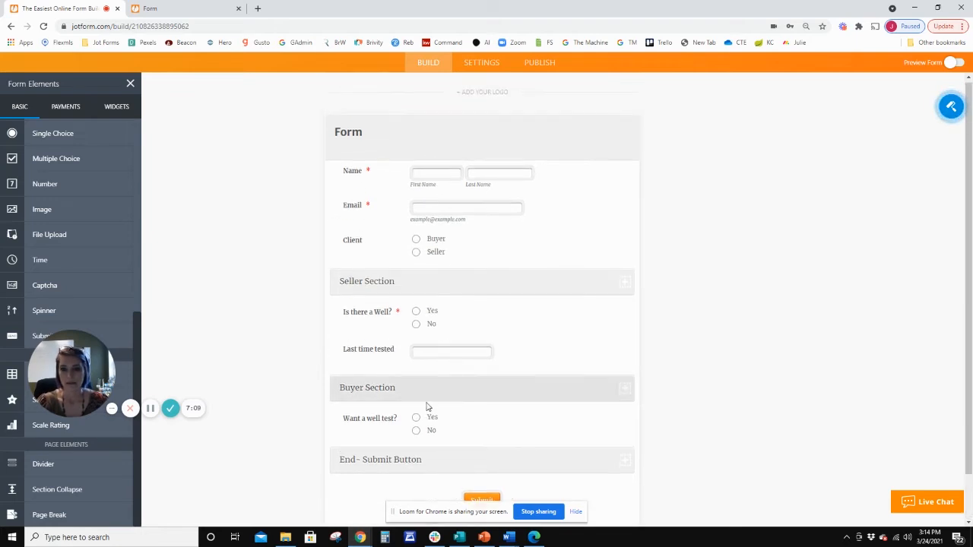
{"action": "scroll", "coordinate": [401, 230], "scroll_direction": "down", "scroll_amount": 1}
{"action": "left_click", "coordinate": [402, 232]}
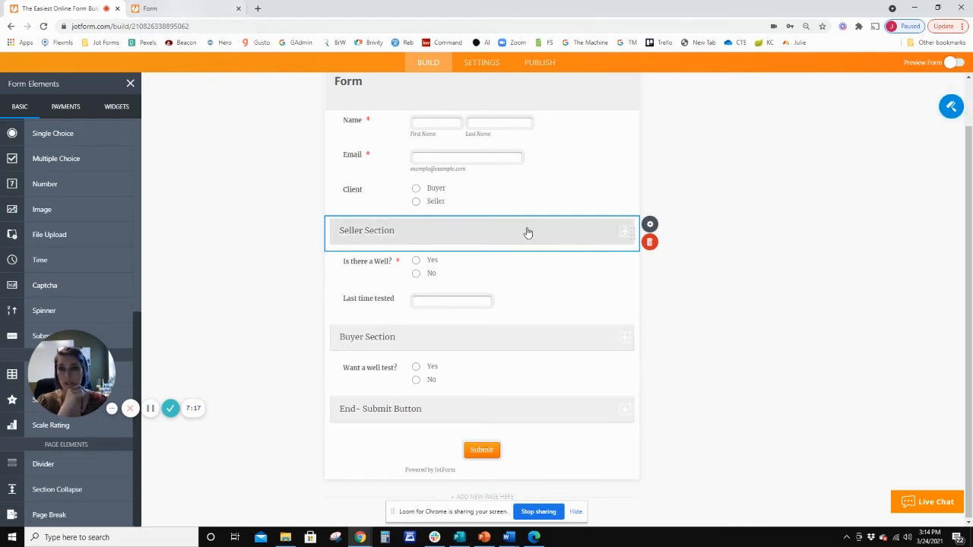
{"action": "left_click", "coordinate": [647, 226]}
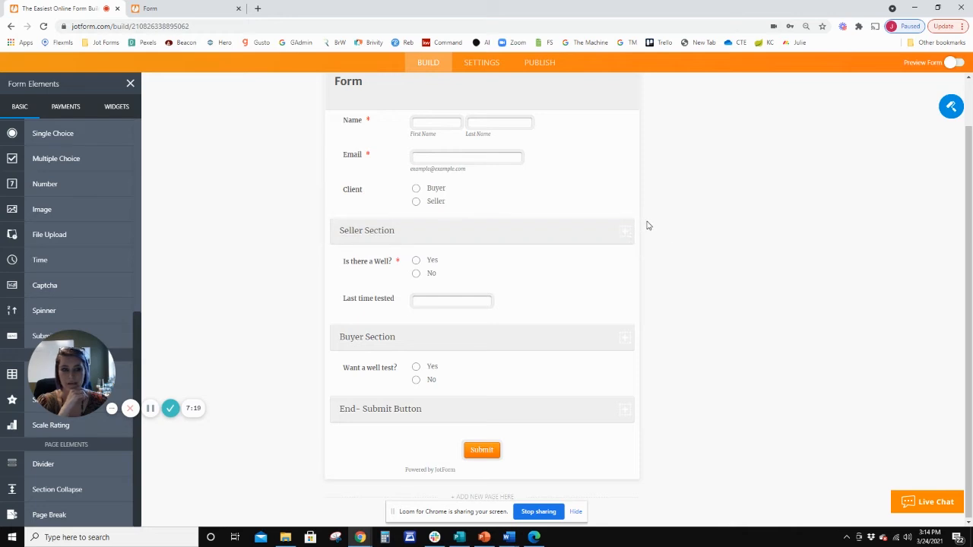
{"action": "left_click", "coordinate": [627, 231]}
{"action": "left_click", "coordinate": [650, 224]}
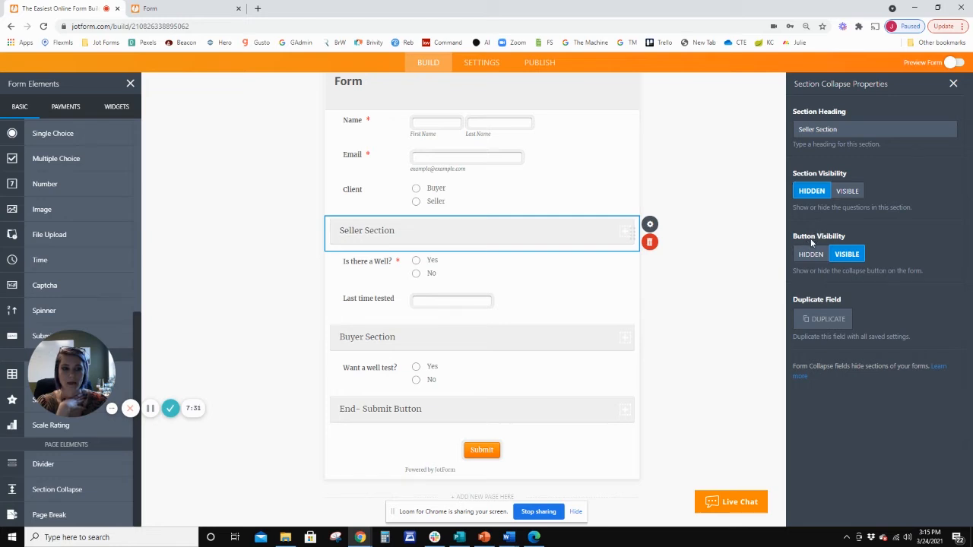
Switch to the live form and expand the Seller, Buyer and End- Submit Button sections to check their contents.
{"action": "left_click", "coordinate": [152, 9]}
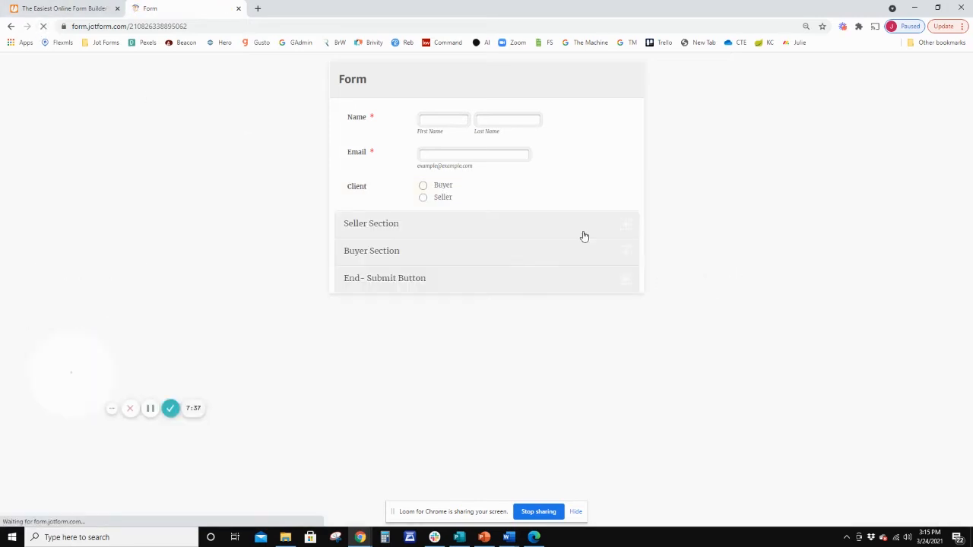
{"action": "left_click", "coordinate": [387, 235]}
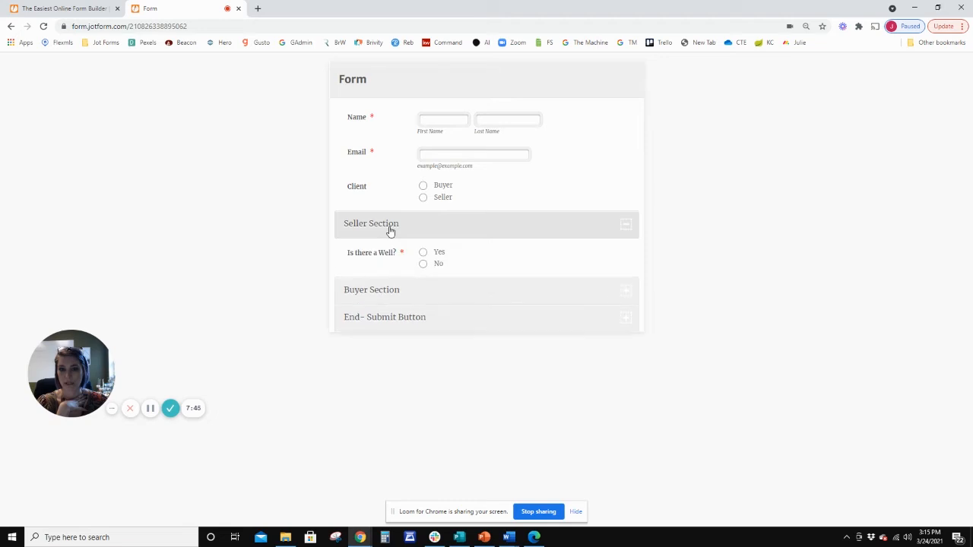
{"action": "left_click", "coordinate": [381, 289]}
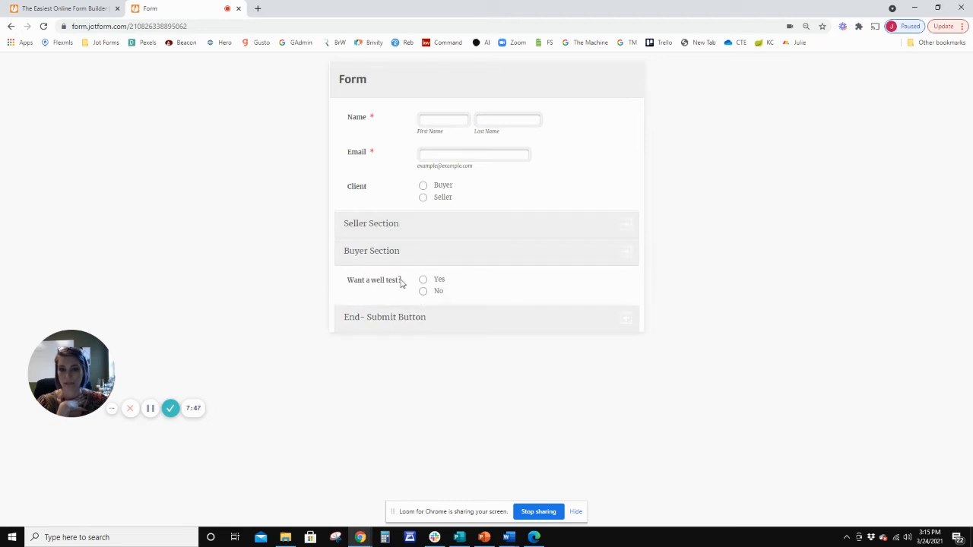
{"action": "left_click", "coordinate": [400, 228]}
{"action": "left_click", "coordinate": [372, 295]}
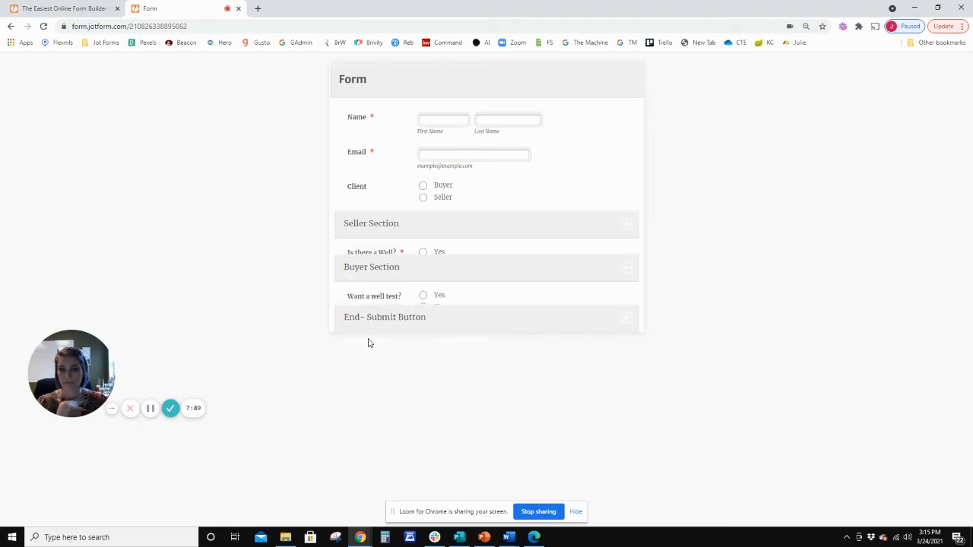
{"action": "left_click", "coordinate": [383, 319]}
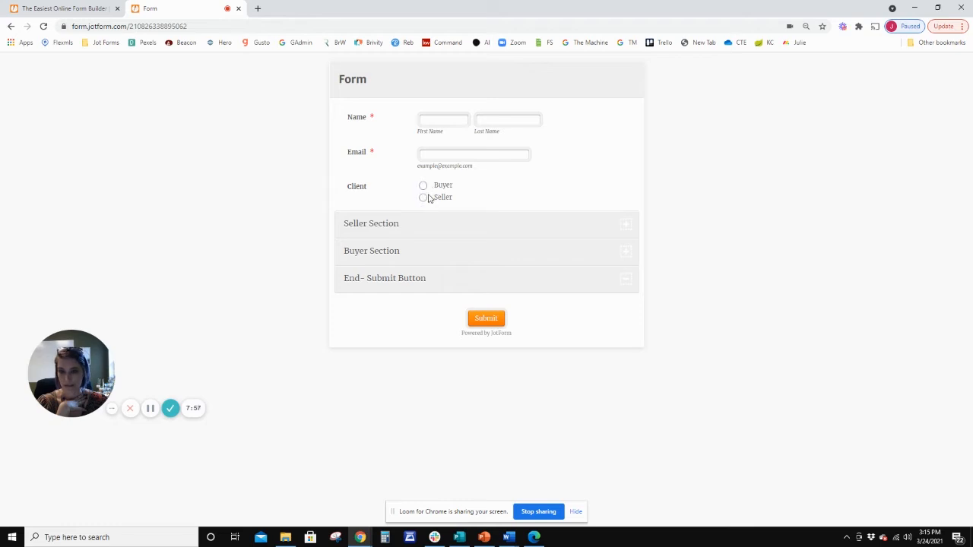
Return to the form builder, set the Seller Section's button visibility to Hidden, and reload the live form to check it.
{"action": "left_click", "coordinate": [106, 8]}
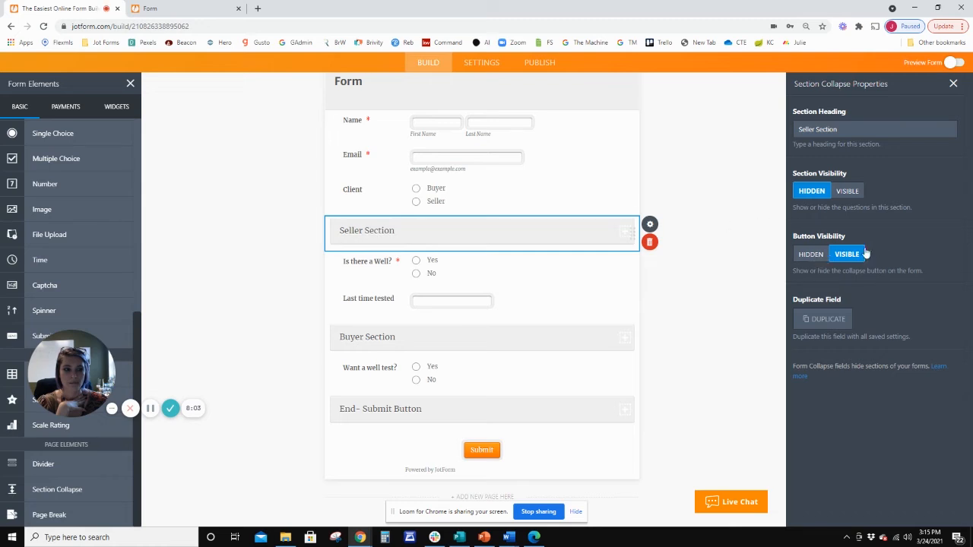
{"action": "left_click", "coordinate": [810, 255]}
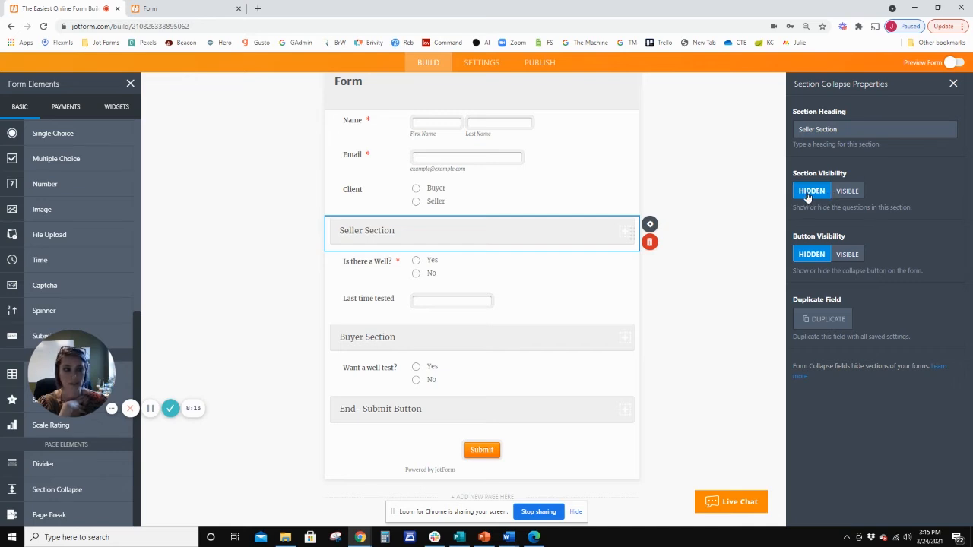
{"action": "left_click", "coordinate": [181, 7]}
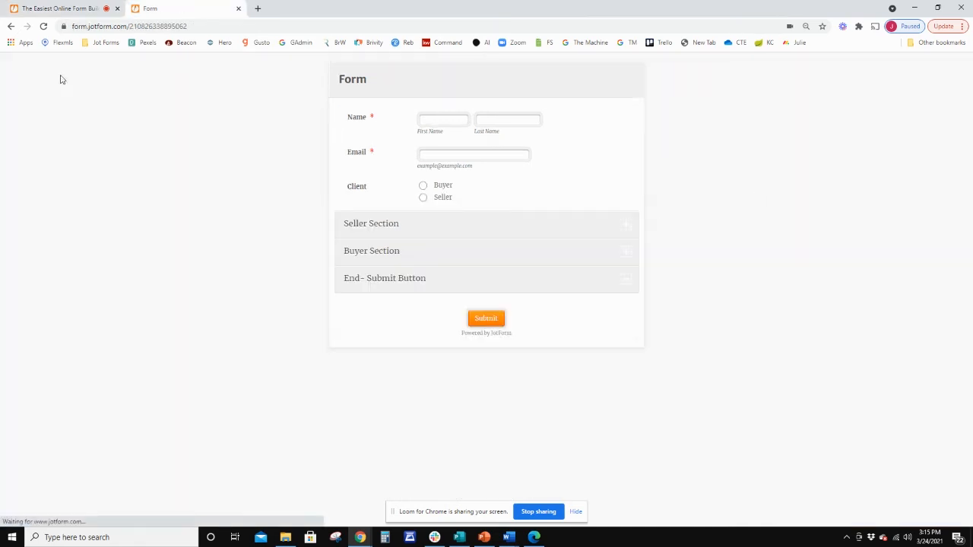
{"action": "left_click", "coordinate": [43, 26]}
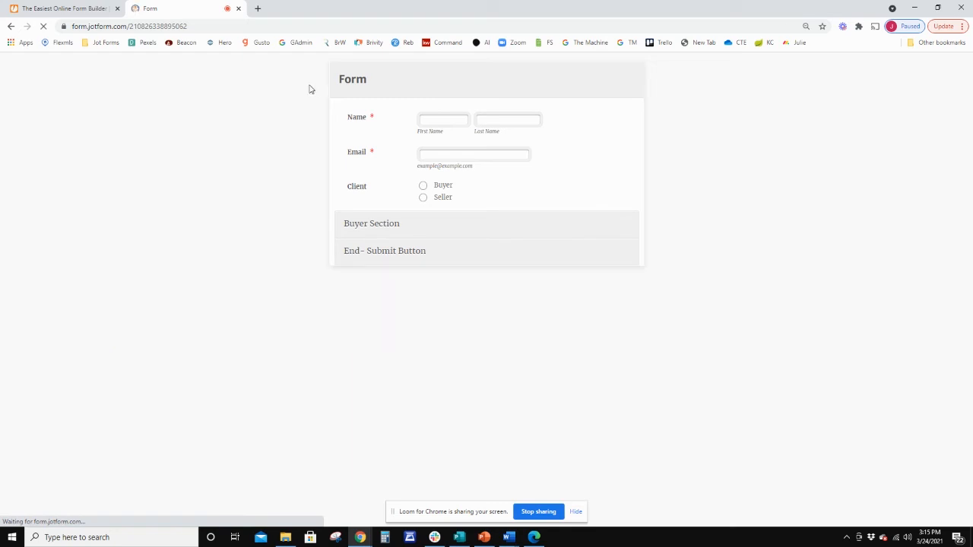
Return to the form builder and set the Buyer Section's button visibility to Hidden.
{"action": "left_click", "coordinate": [103, 8]}
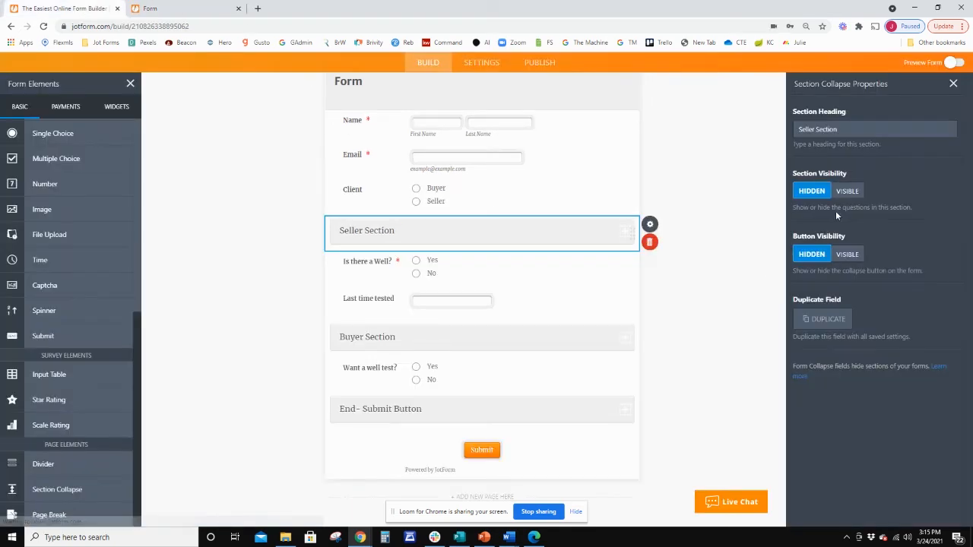
{"action": "left_click", "coordinate": [471, 337]}
{"action": "left_click", "coordinate": [812, 254]}
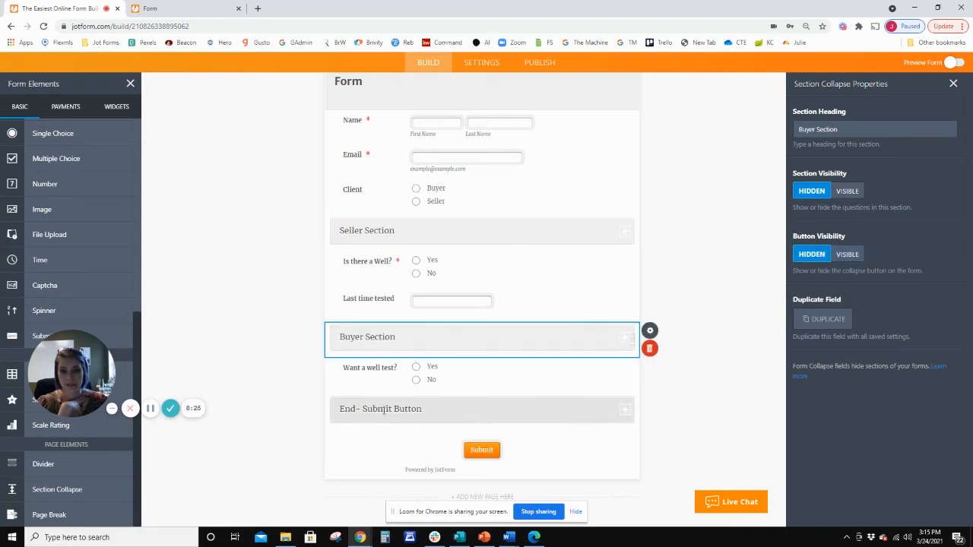
Set the End- Submit Button section's button visibility to Hidden and its section visibility to Visible, and reload the live form to check it.
{"action": "left_click", "coordinate": [484, 412]}
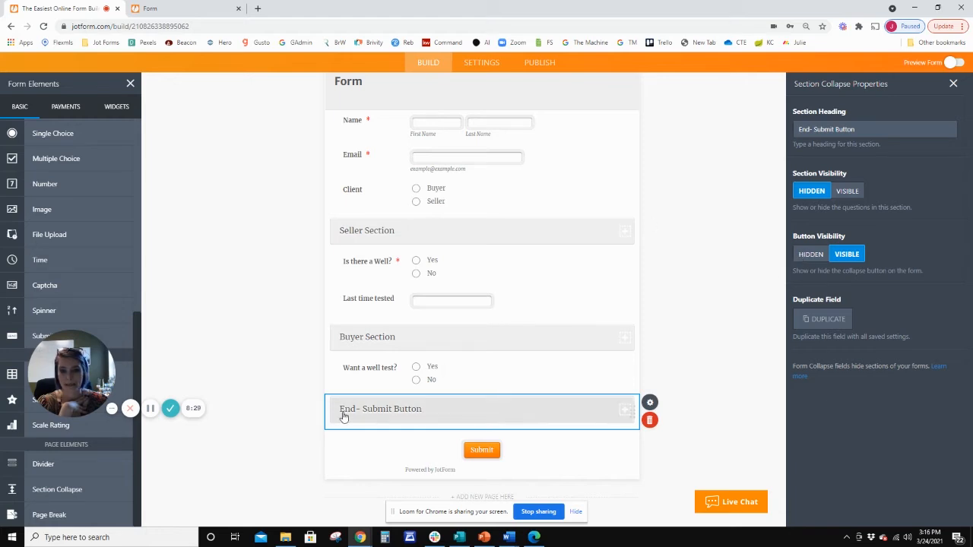
{"action": "left_click", "coordinate": [810, 256]}
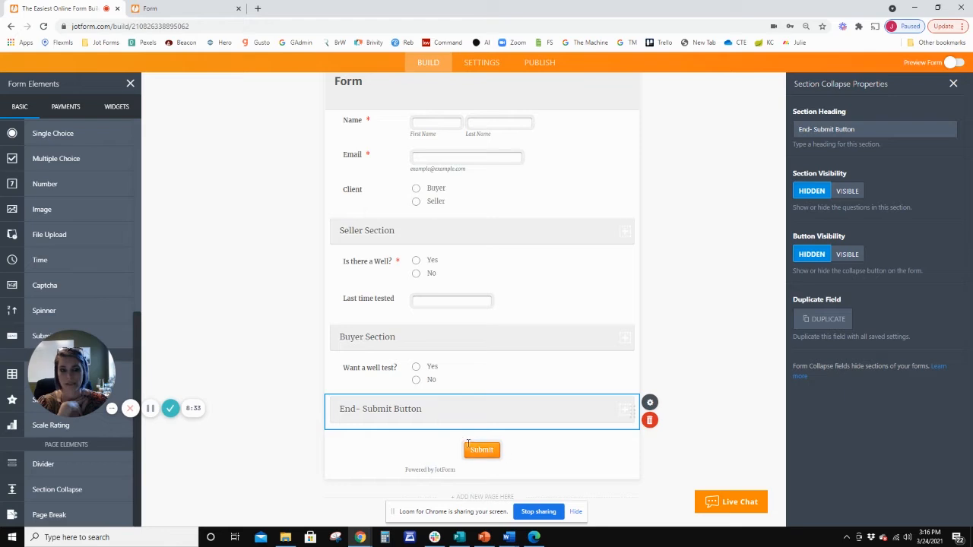
{"action": "left_click", "coordinate": [852, 192]}
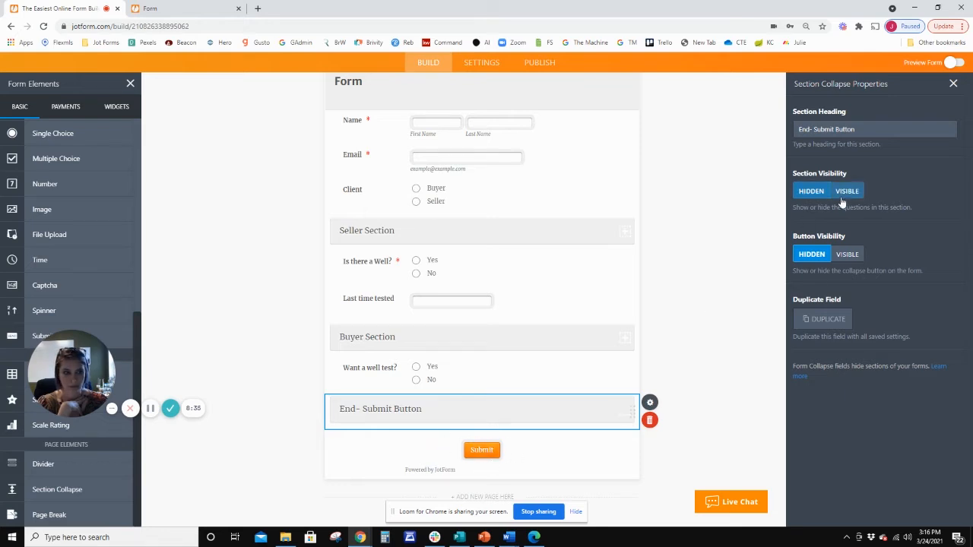
{"action": "left_click", "coordinate": [700, 287]}
{"action": "left_click", "coordinate": [144, 8]}
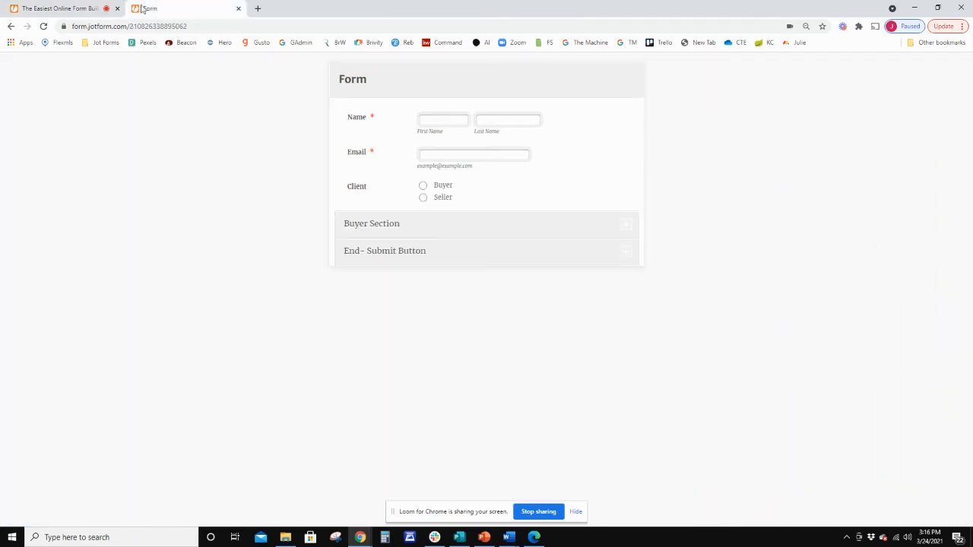
{"action": "left_click", "coordinate": [43, 26]}
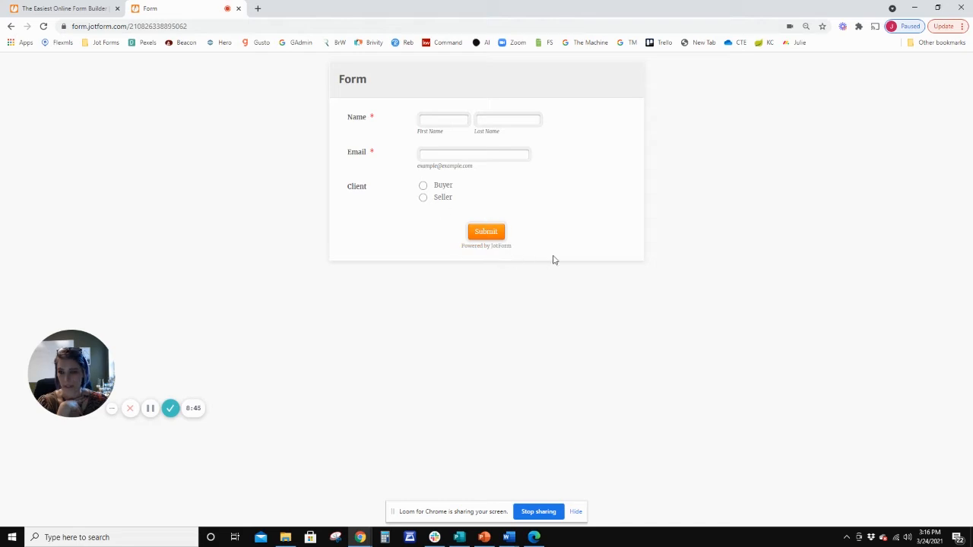
Return to the form builder, make the Client question required, and reload the live form.
{"action": "left_click", "coordinate": [123, 4]}
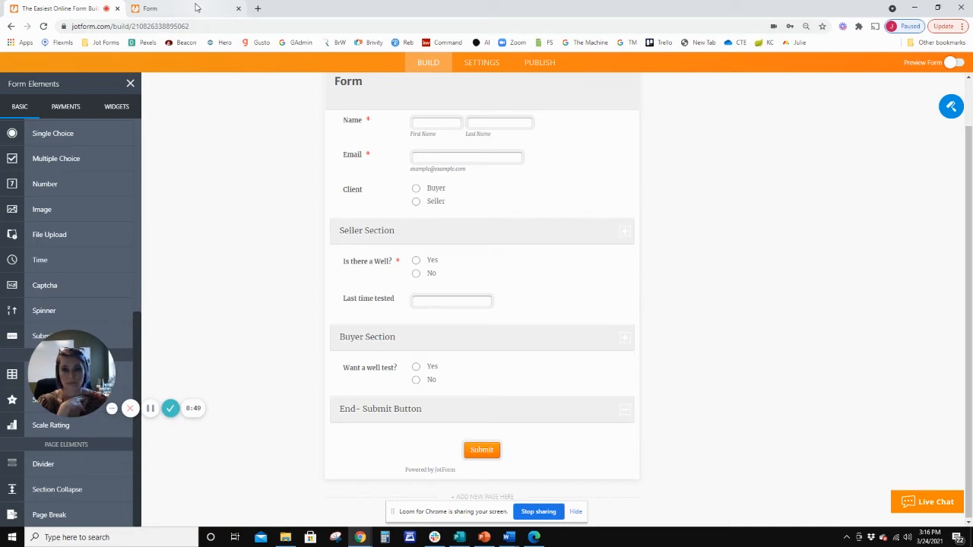
{"action": "left_click", "coordinate": [458, 198]}
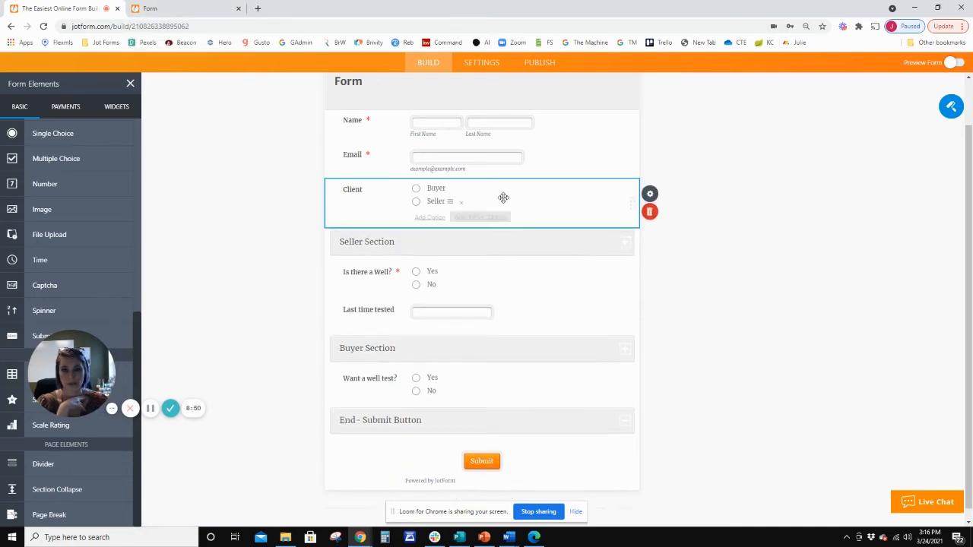
{"action": "left_click", "coordinate": [650, 194]}
{"action": "left_click", "coordinate": [806, 299]}
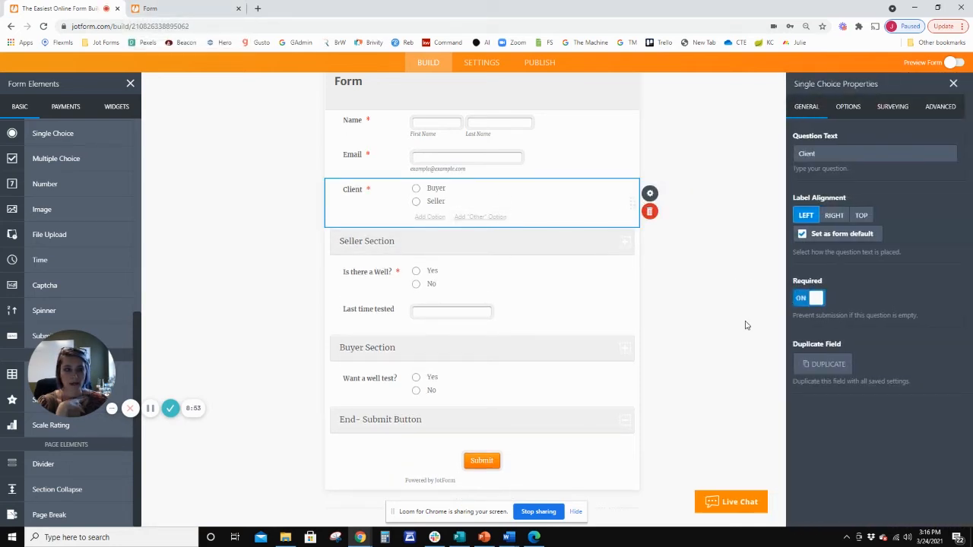
{"action": "left_click", "coordinate": [191, 9]}
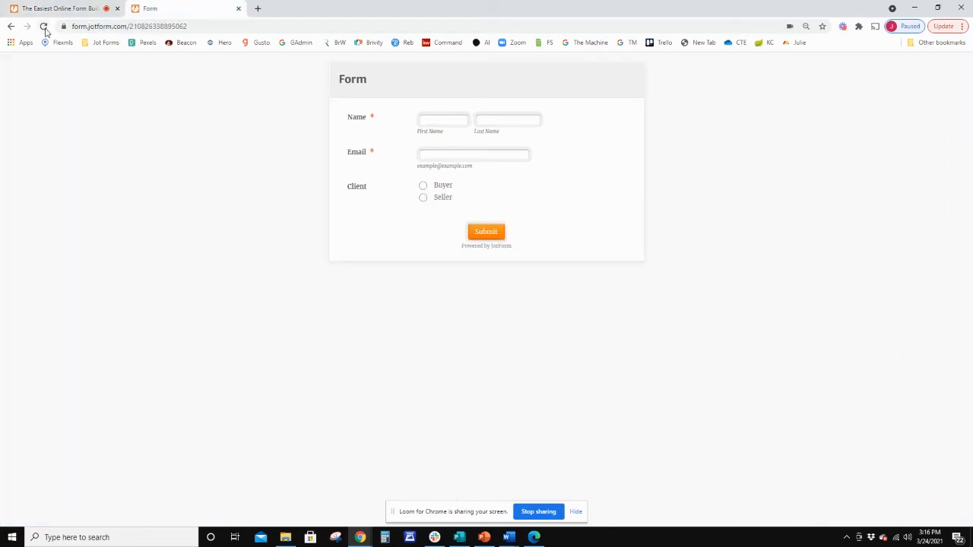
{"action": "left_click", "coordinate": [43, 26]}
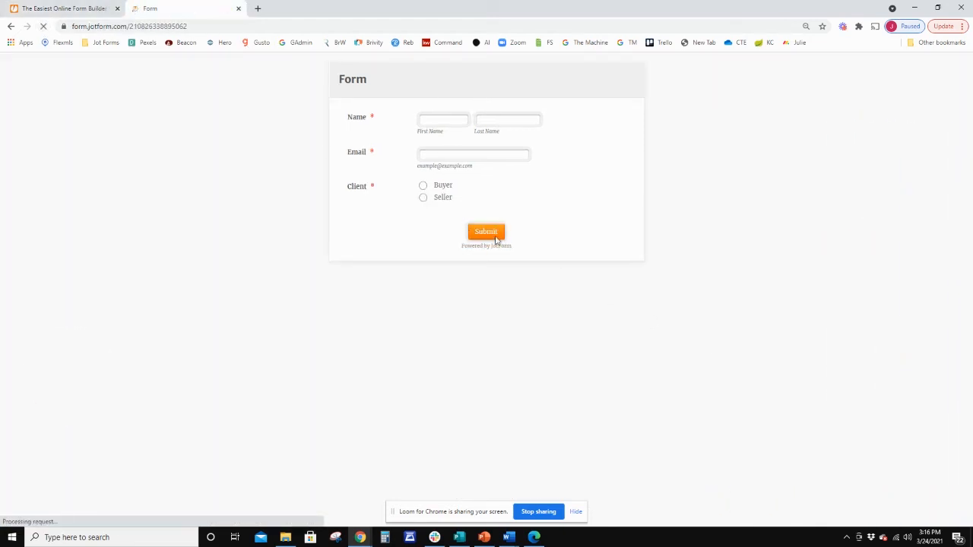
Test the live form by filling in name and email, submitting without a Client choice, and selecting Buyer and Seller in turn.
{"action": "left_click", "coordinate": [462, 156]}
{"action": "left_click", "coordinate": [458, 175]}
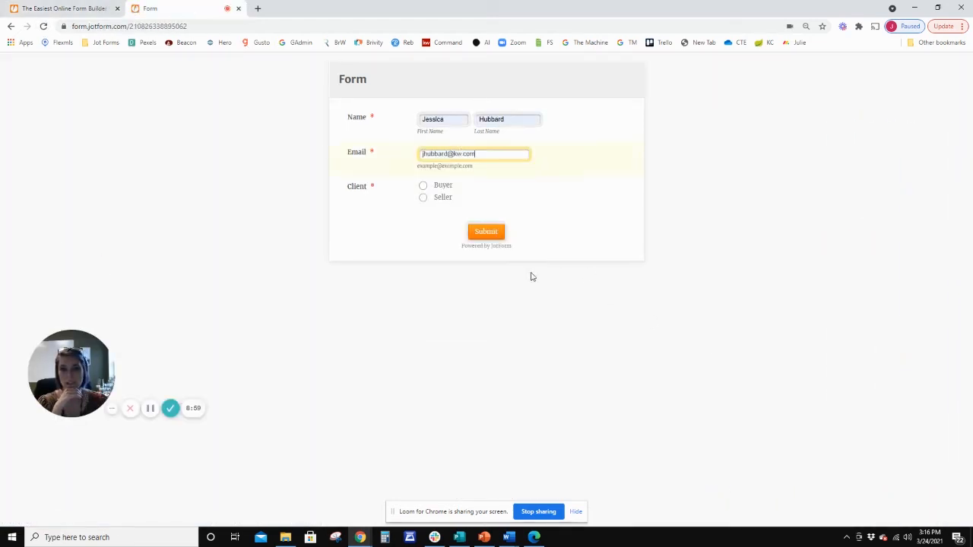
{"action": "left_click", "coordinate": [487, 230]}
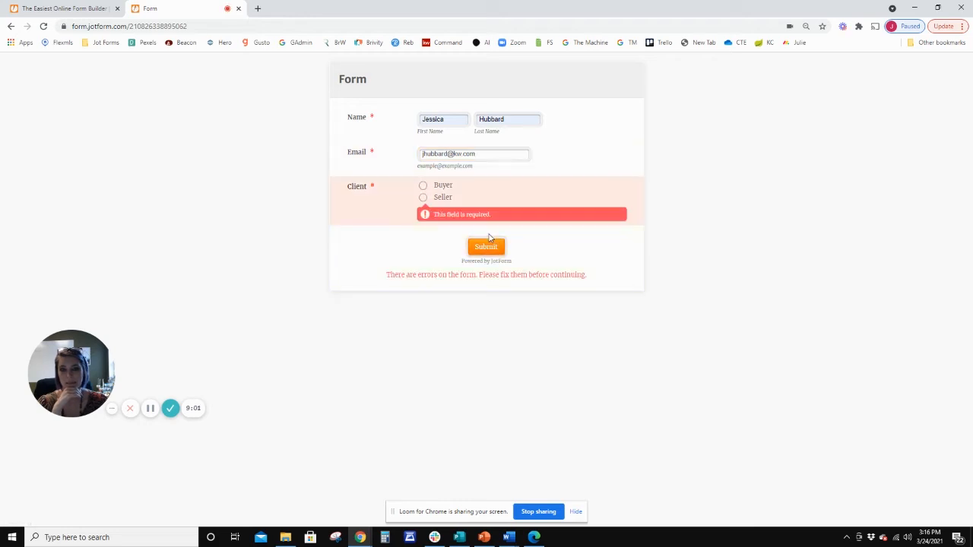
{"action": "left_click", "coordinate": [424, 187]}
{"action": "left_click", "coordinate": [424, 198]}
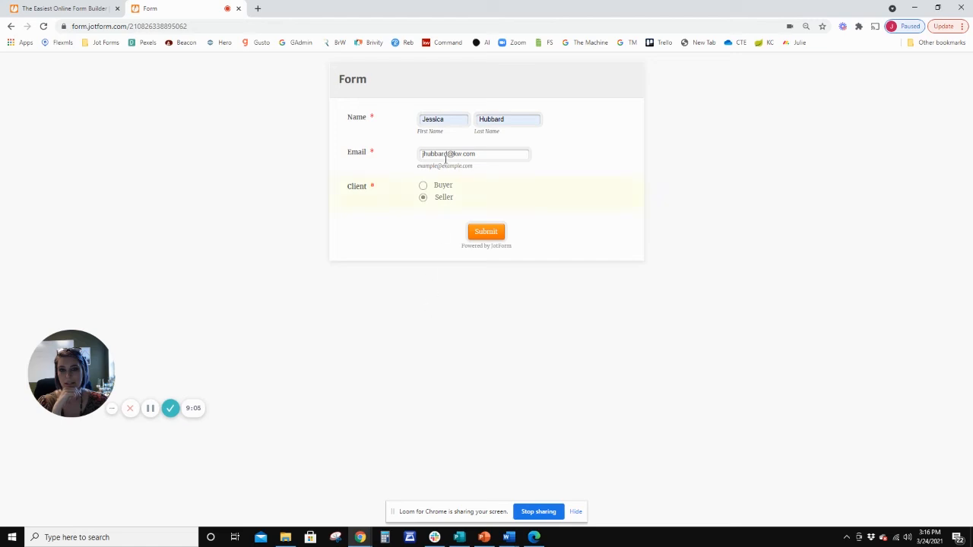
{"action": "left_click", "coordinate": [424, 187]}
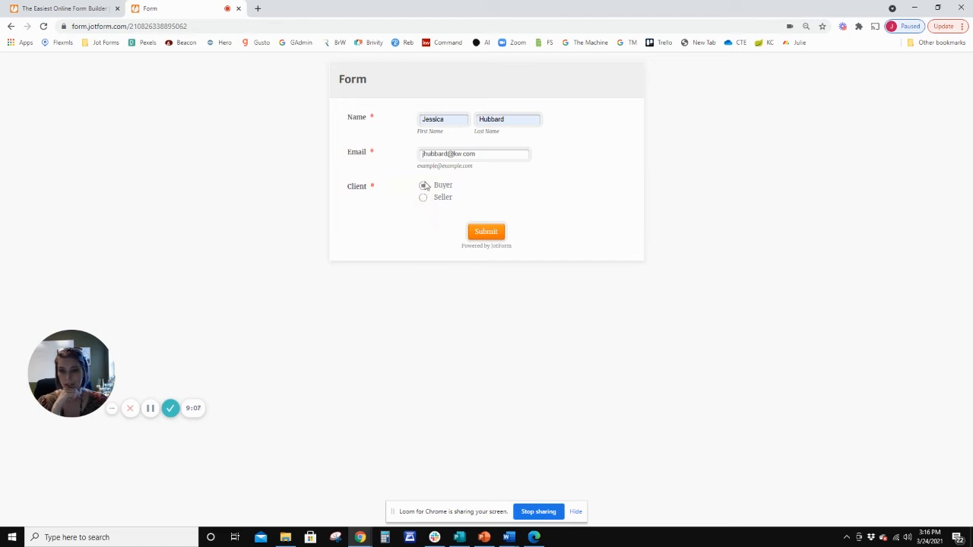
Return to the form builder, open the form's conditional logic settings and begin a new condition.
{"action": "left_click", "coordinate": [93, 15]}
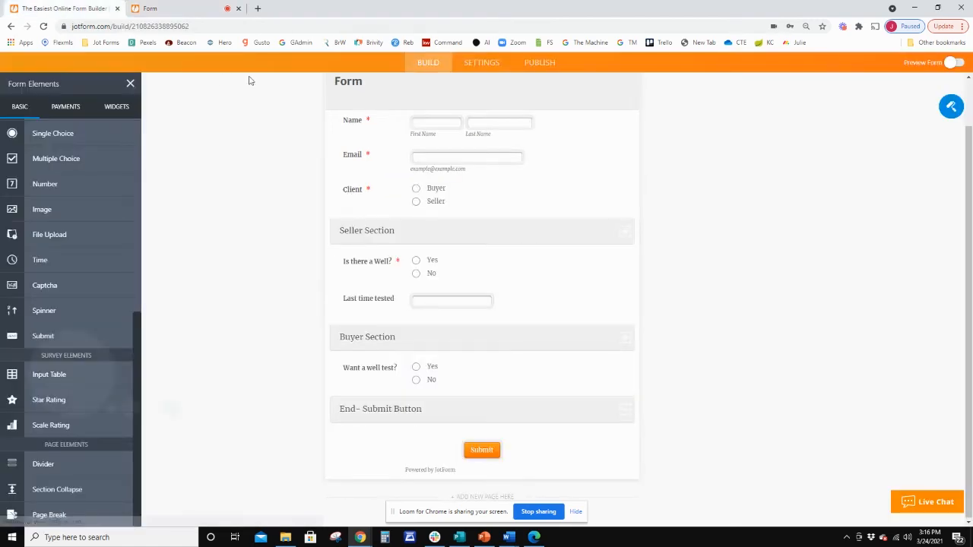
{"action": "left_click", "coordinate": [476, 63]}
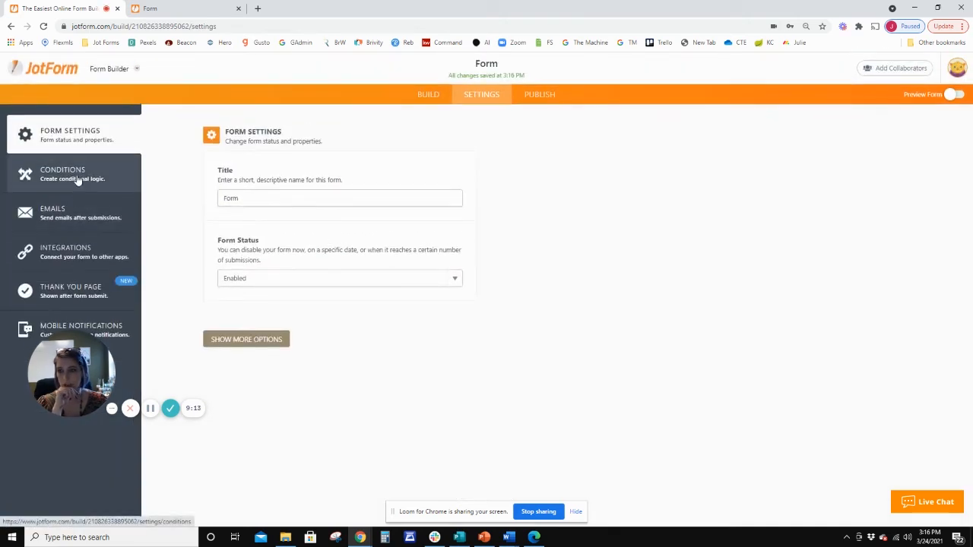
{"action": "left_click", "coordinate": [77, 180]}
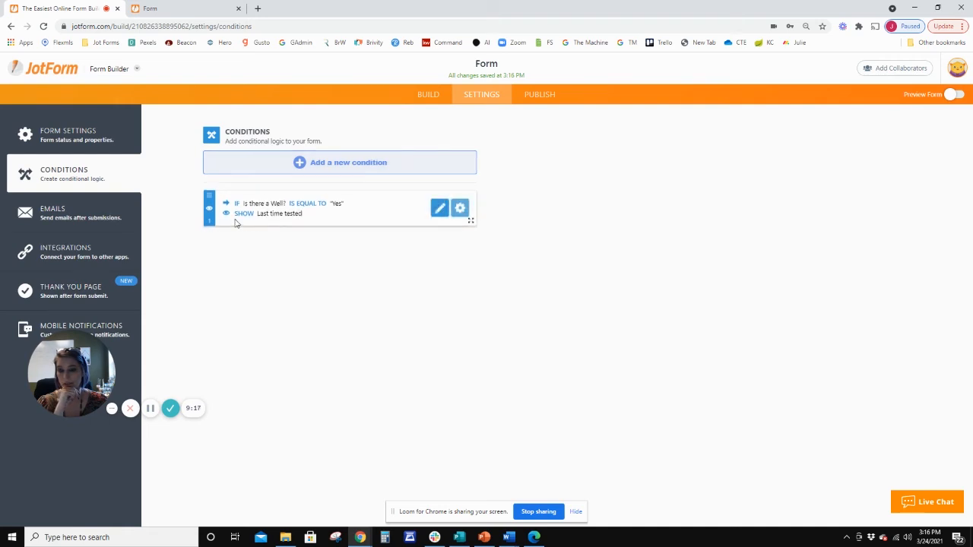
{"action": "left_click", "coordinate": [460, 208]}
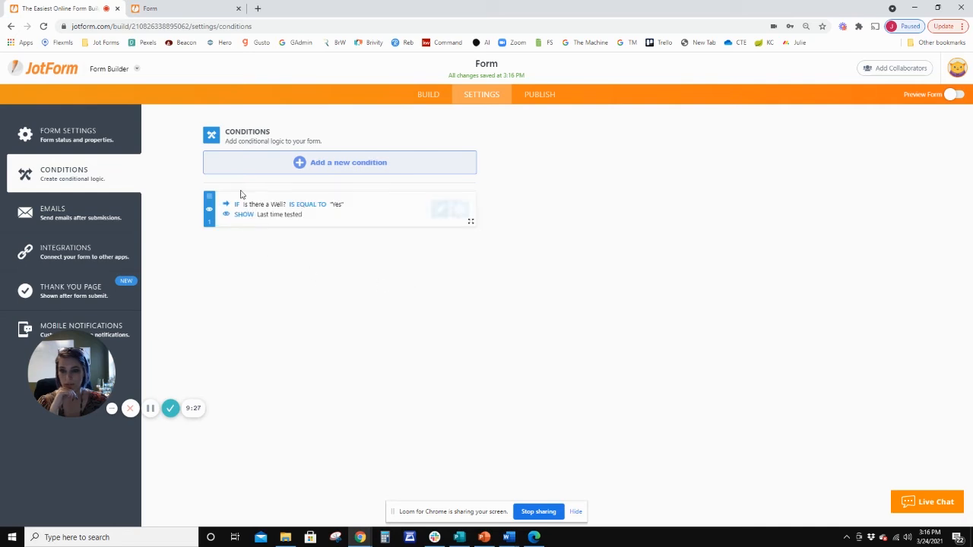
{"action": "left_click", "coordinate": [325, 166]}
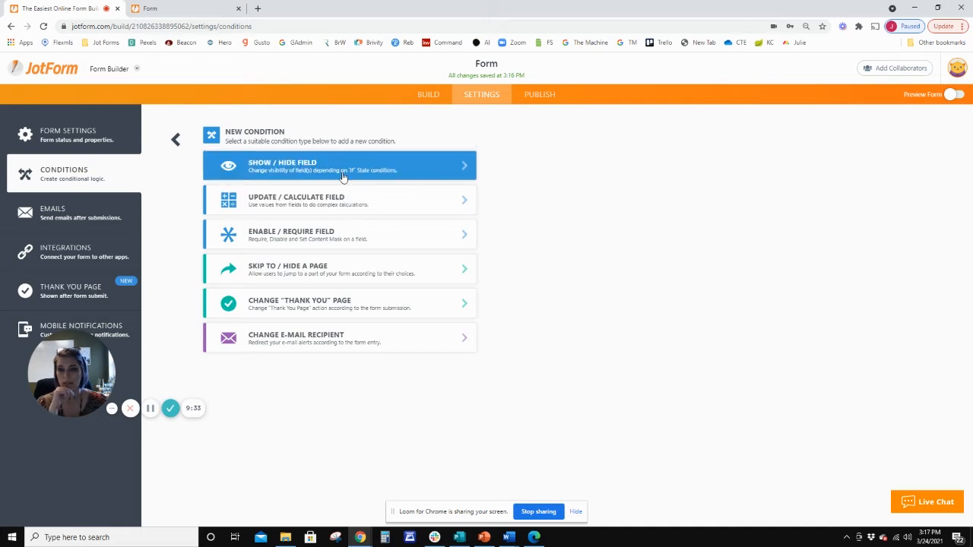
{"action": "left_click", "coordinate": [342, 177]}
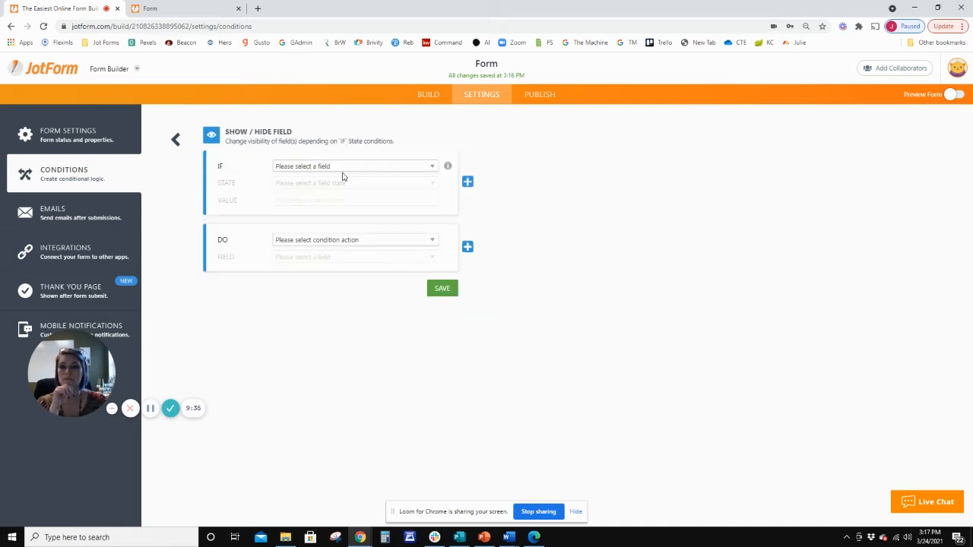
{"action": "left_click", "coordinate": [343, 166]}
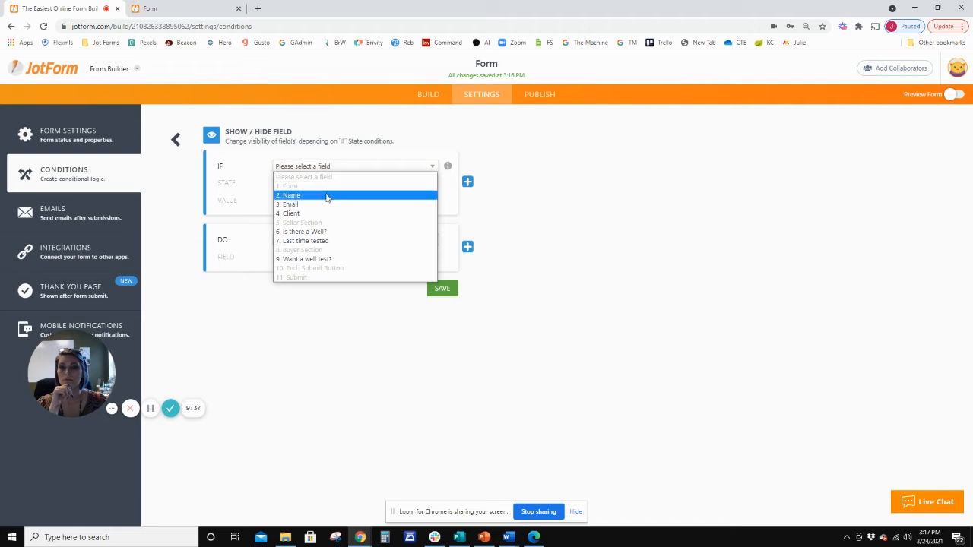
{"action": "left_click", "coordinate": [176, 140]}
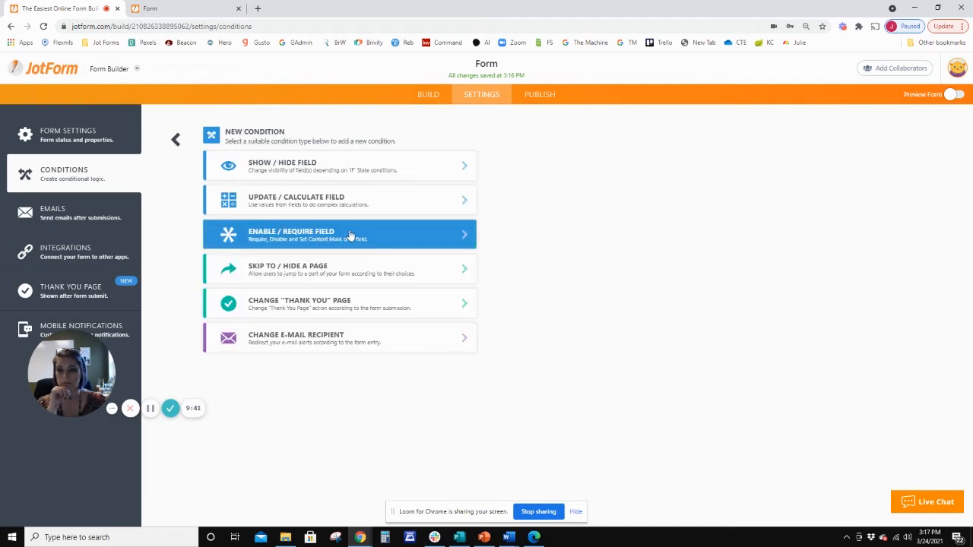
{"action": "left_click", "coordinate": [340, 271]}
{"action": "left_click", "coordinate": [355, 167]}
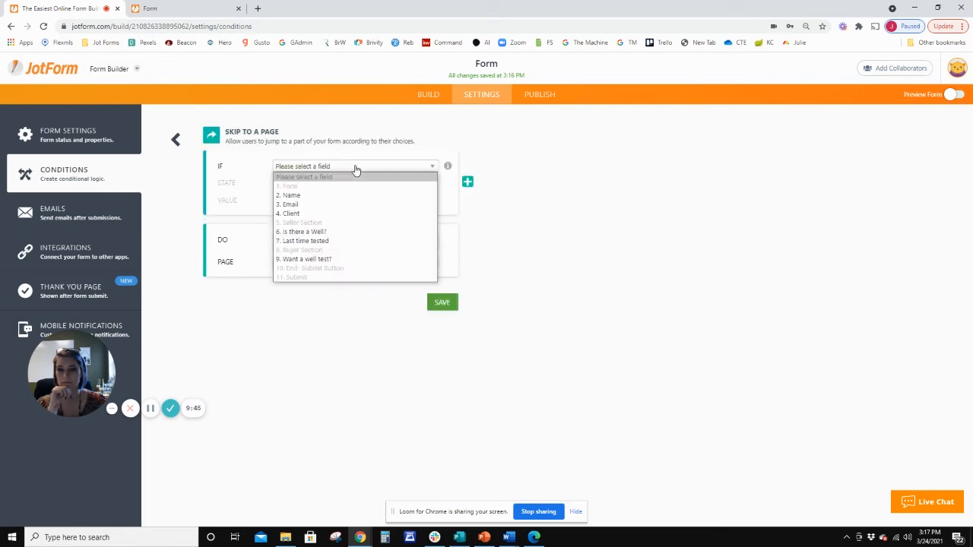
{"action": "left_click", "coordinate": [175, 140]}
{"action": "left_click", "coordinate": [176, 139]}
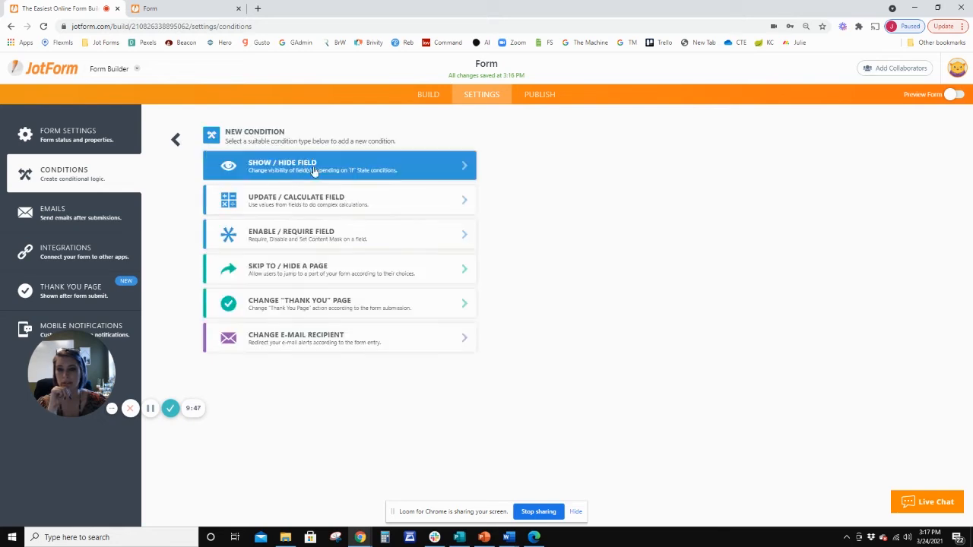
Create a Show / Hide Field condition that applies if Client Is Equal To Buyer.
{"action": "left_click", "coordinate": [270, 171]}
{"action": "left_click", "coordinate": [371, 165]}
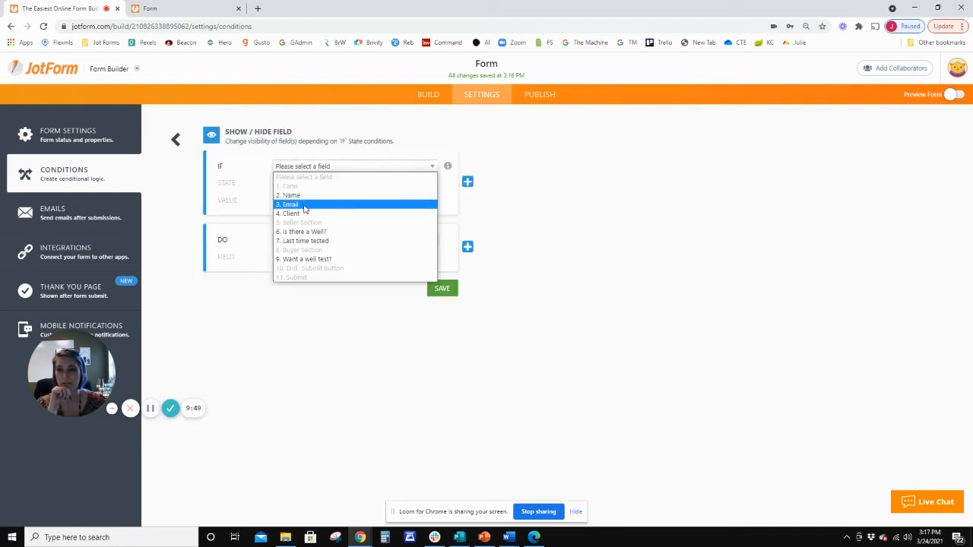
{"action": "left_click", "coordinate": [298, 214]}
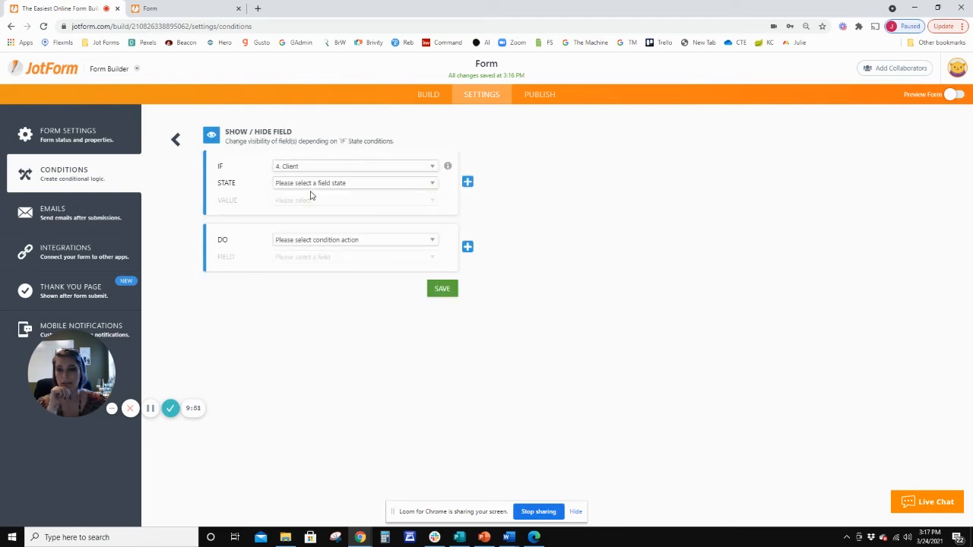
{"action": "left_click", "coordinate": [311, 185]}
{"action": "left_click", "coordinate": [318, 203]}
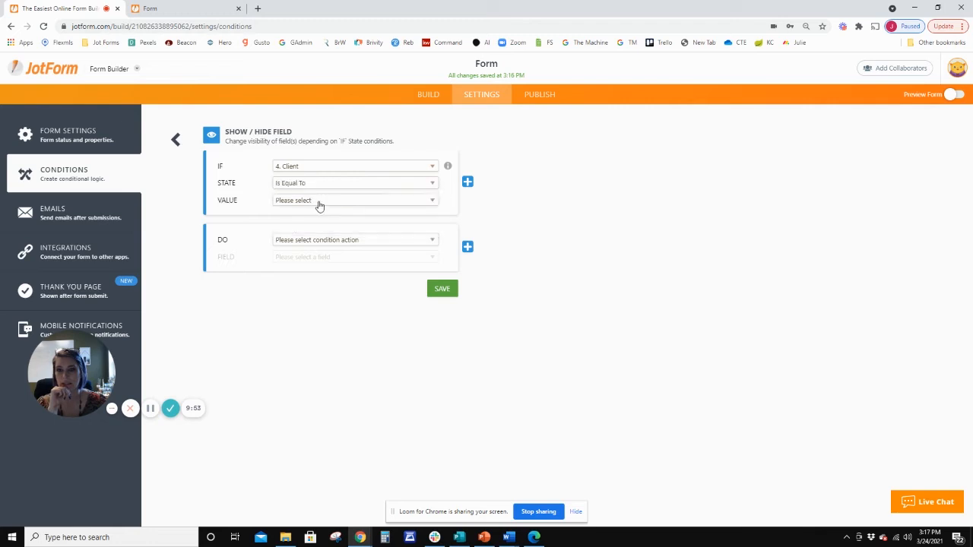
{"action": "left_click", "coordinate": [321, 201]}
{"action": "left_click", "coordinate": [320, 220]}
Set the condition's action to Show the Buyer Section and save the condition.
{"action": "left_click", "coordinate": [338, 242]}
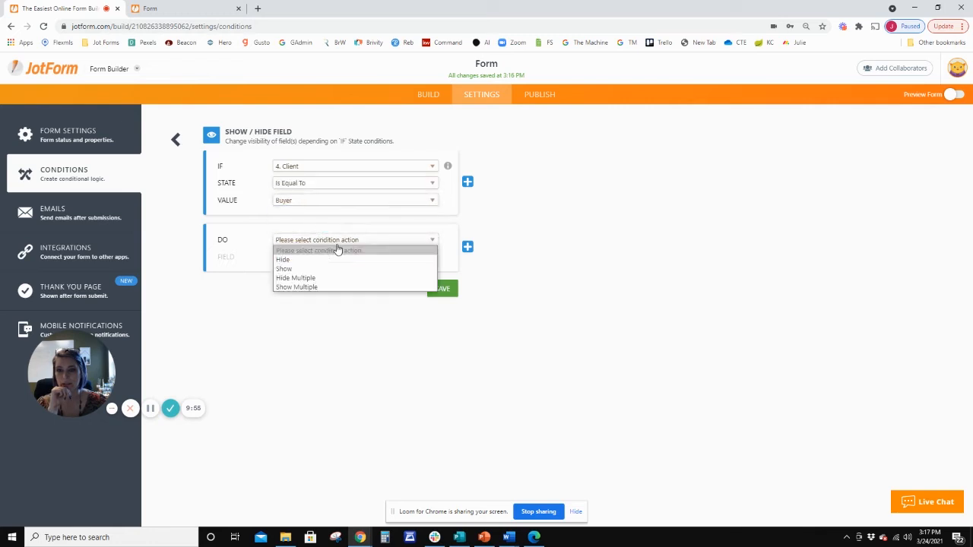
{"action": "left_click", "coordinate": [332, 269]}
{"action": "left_click", "coordinate": [332, 260]}
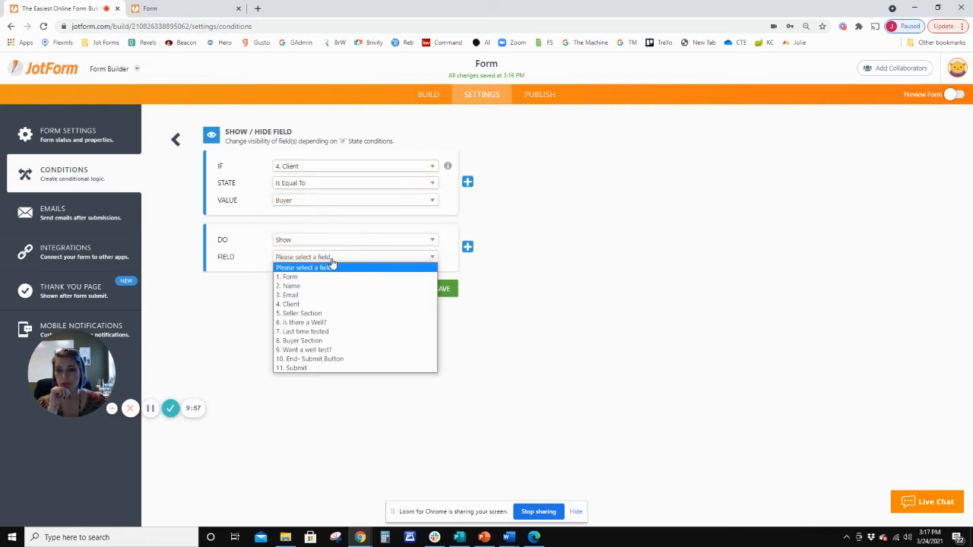
{"action": "left_click", "coordinate": [318, 313]}
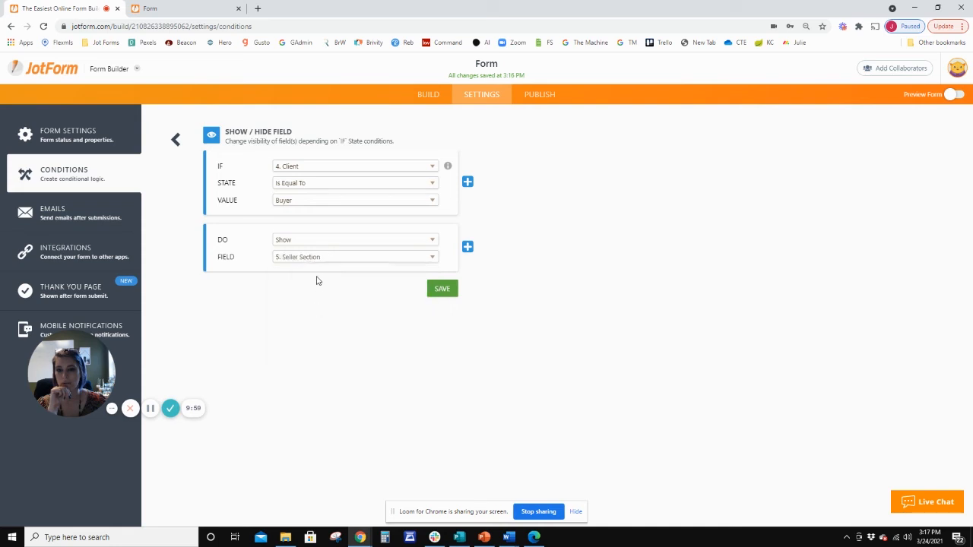
{"action": "left_click", "coordinate": [319, 260]}
{"action": "left_click", "coordinate": [310, 344]}
{"action": "left_click", "coordinate": [444, 291]}
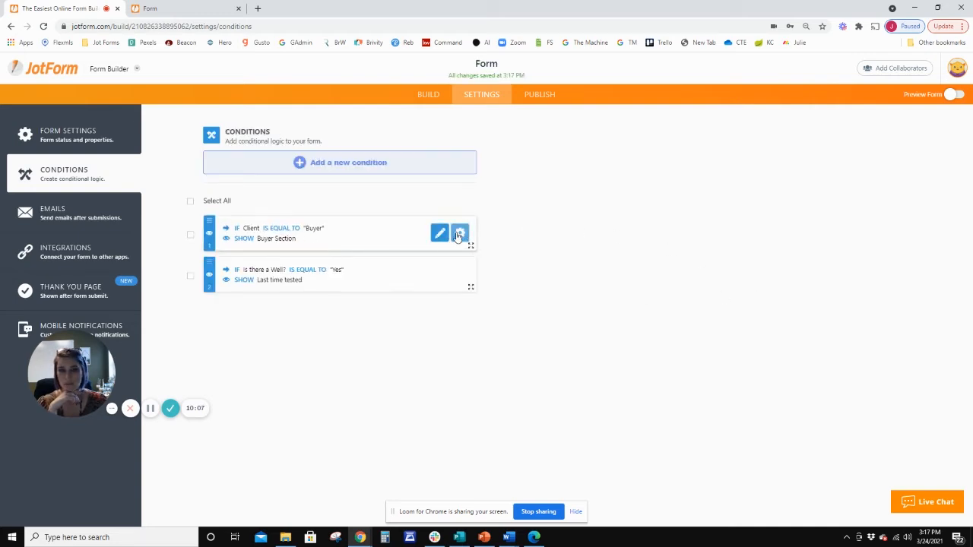
Duplicate the Client-equals-Buyer condition, change the copy to show the Seller Section when Client is Seller, and save it.
{"action": "left_click", "coordinate": [458, 237]}
{"action": "left_click", "coordinate": [376, 233]}
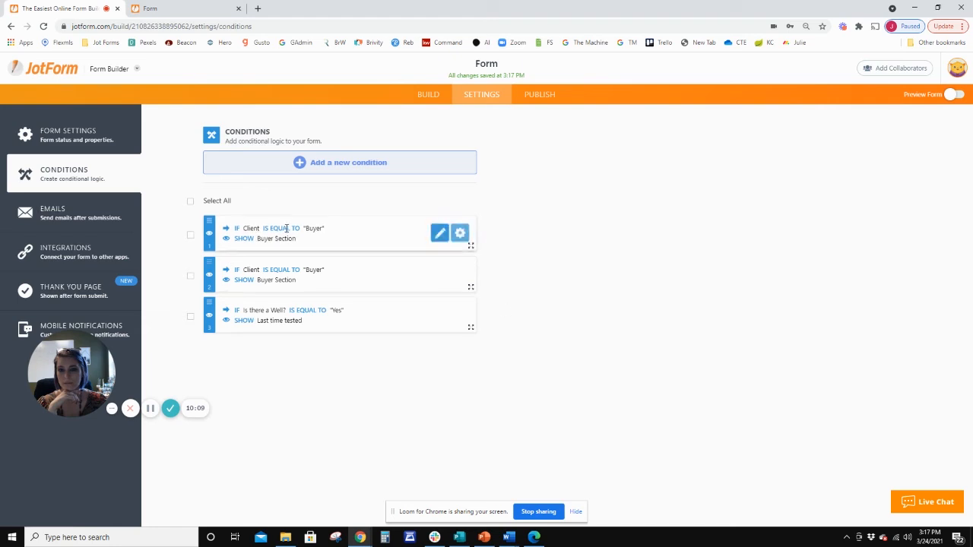
{"action": "left_click", "coordinate": [438, 233]}
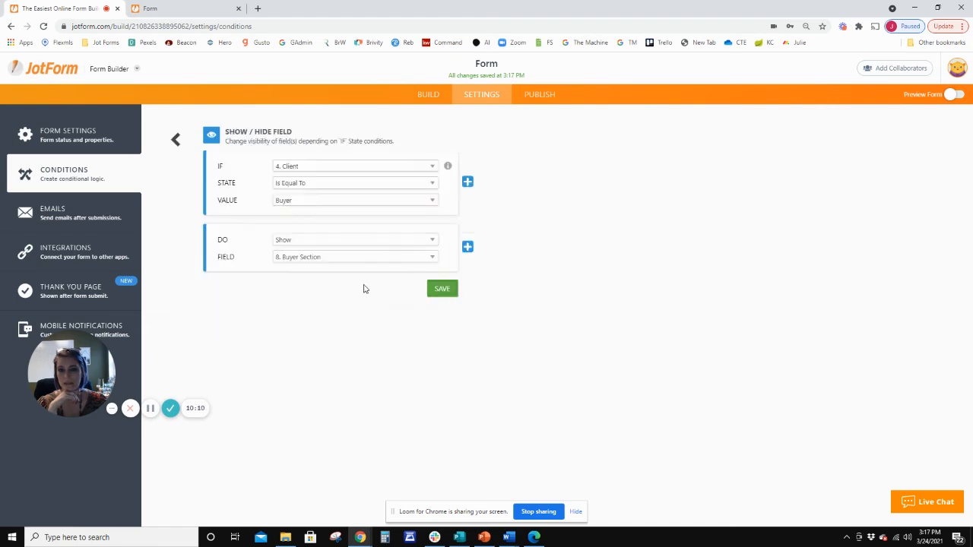
{"action": "left_click", "coordinate": [314, 199]}
{"action": "left_click", "coordinate": [302, 231]}
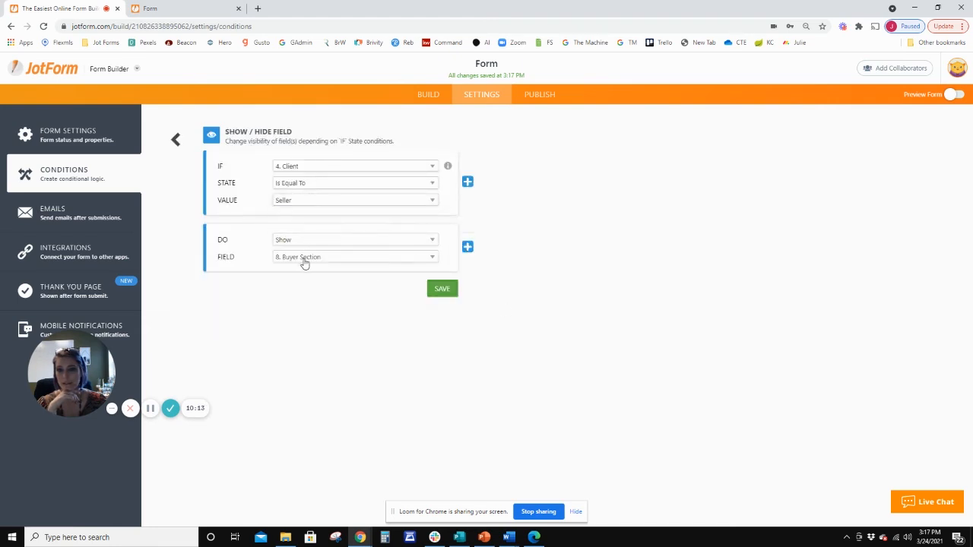
{"action": "left_click", "coordinate": [302, 260]}
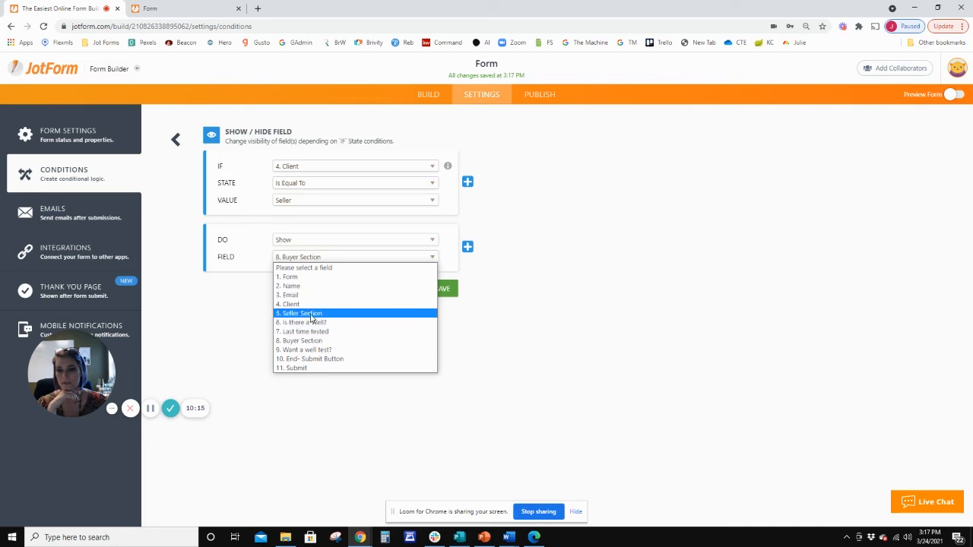
{"action": "left_click", "coordinate": [304, 314]}
{"action": "left_click", "coordinate": [442, 289]}
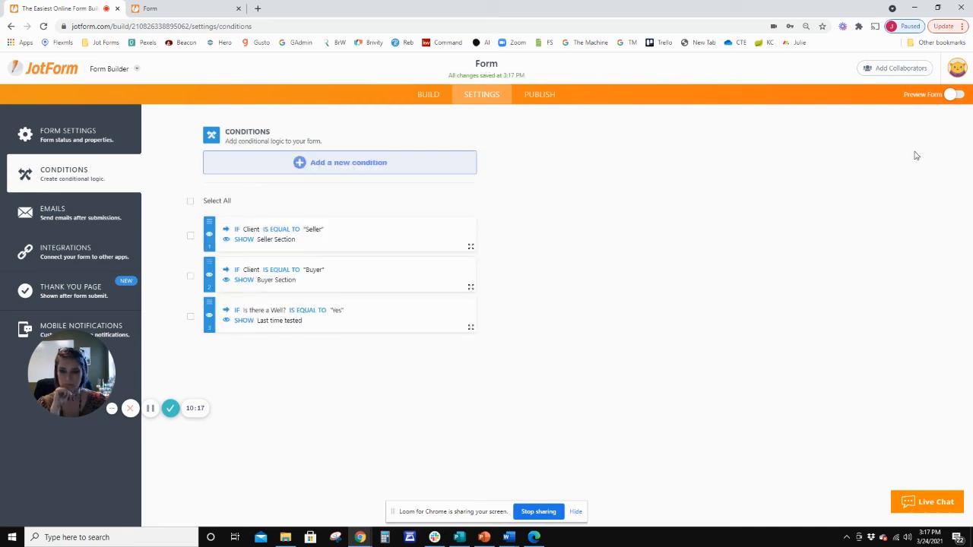
Switch to the live form, reload it and fill in the name and email fields.
{"action": "left_click", "coordinate": [169, 10]}
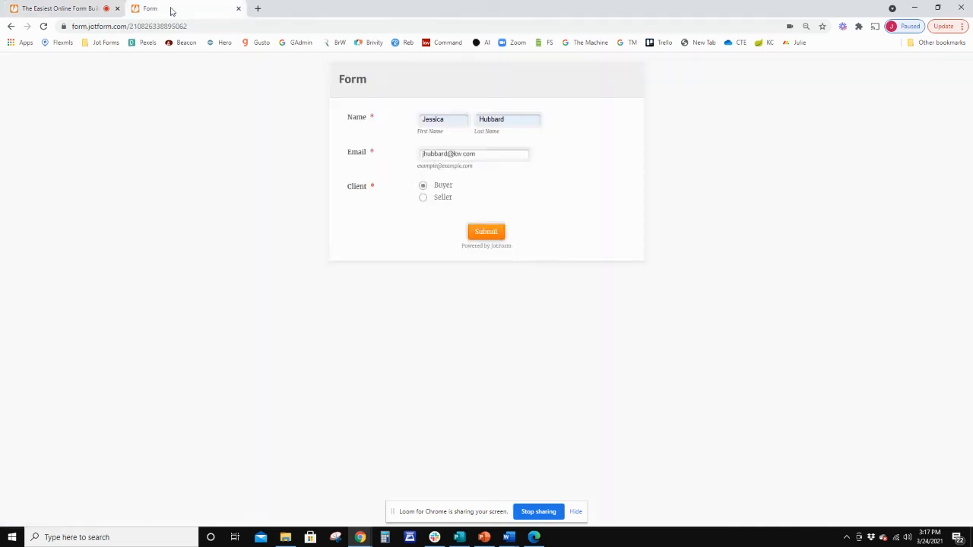
{"action": "left_click", "coordinate": [106, 8]}
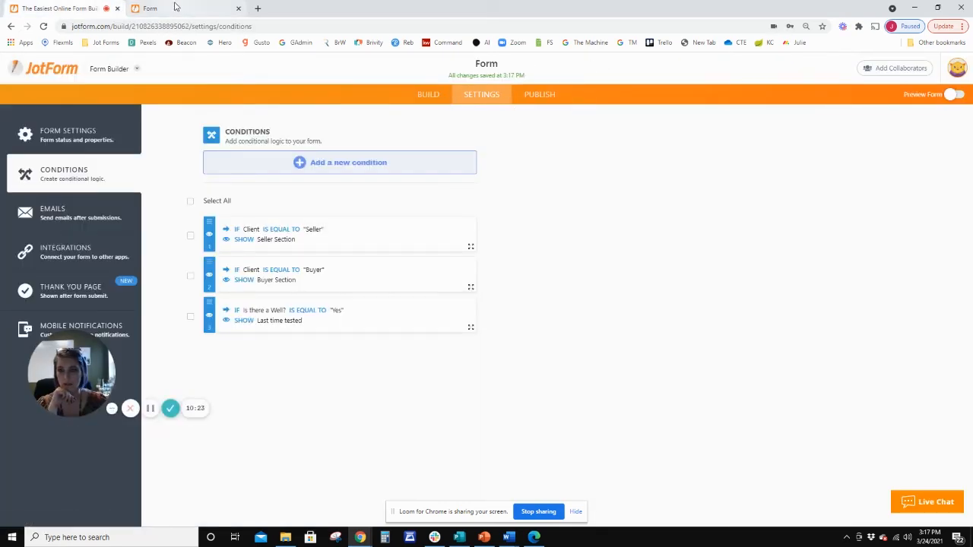
{"action": "left_click", "coordinate": [532, 96]}
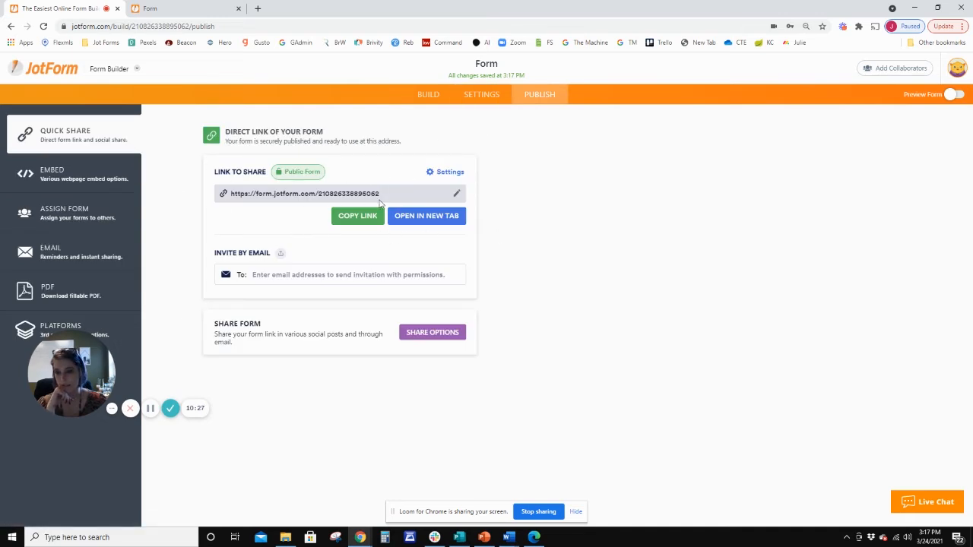
{"action": "left_click", "coordinate": [228, 9]}
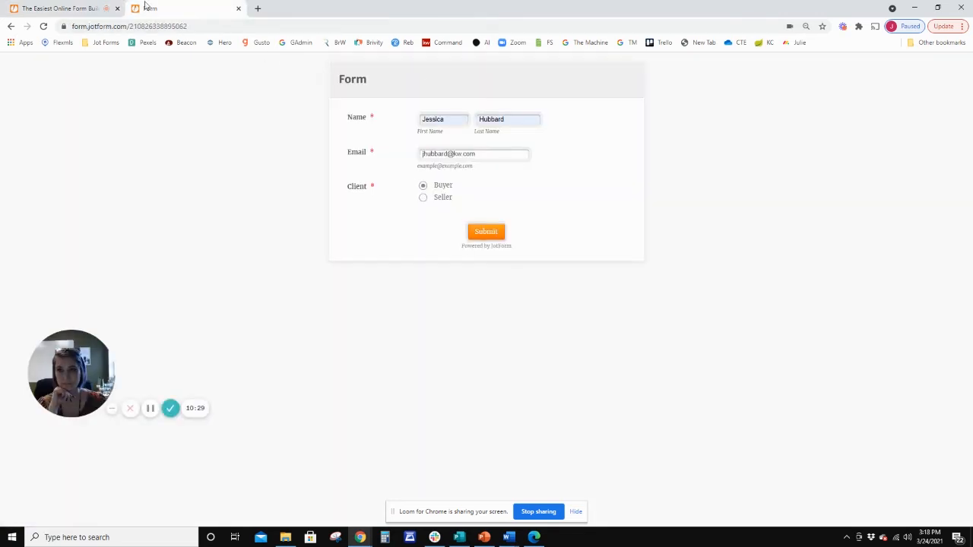
{"action": "left_click", "coordinate": [45, 27]}
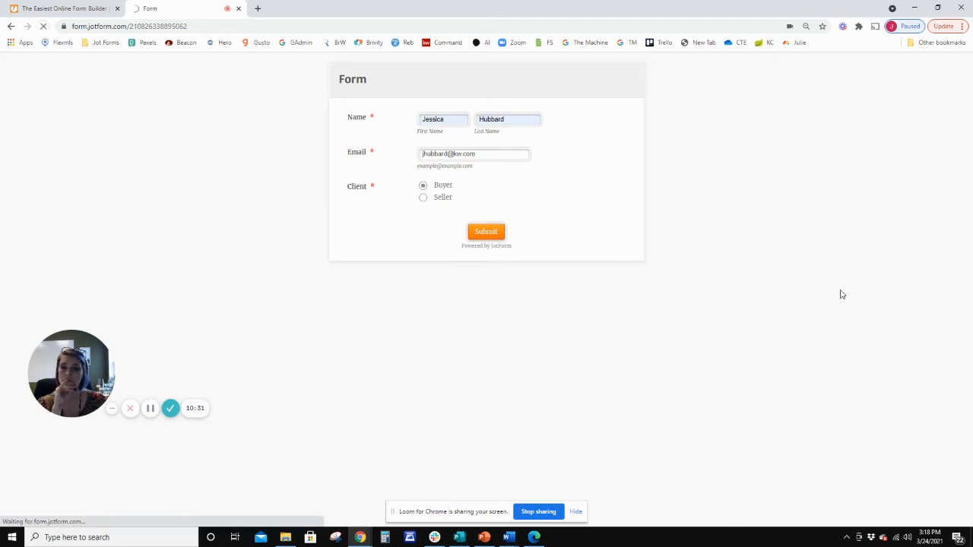
{"action": "left_click", "coordinate": [447, 120]}
{"action": "left_click", "coordinate": [451, 147]}
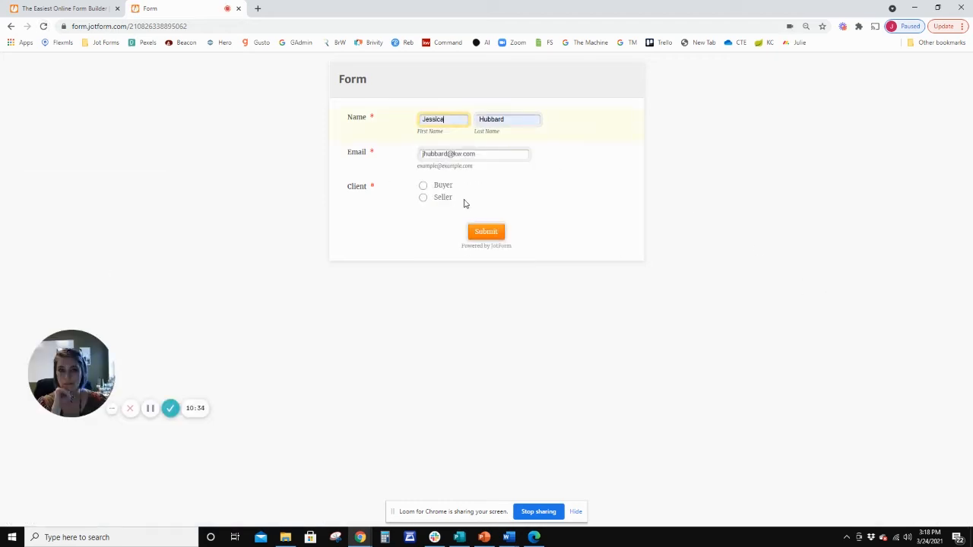
Test the live form with Buyer and well test Yes, then with Seller and Is there a Well? Yes, entering the Last time tested field.
{"action": "left_click", "coordinate": [423, 188]}
{"action": "left_click", "coordinate": [423, 221]}
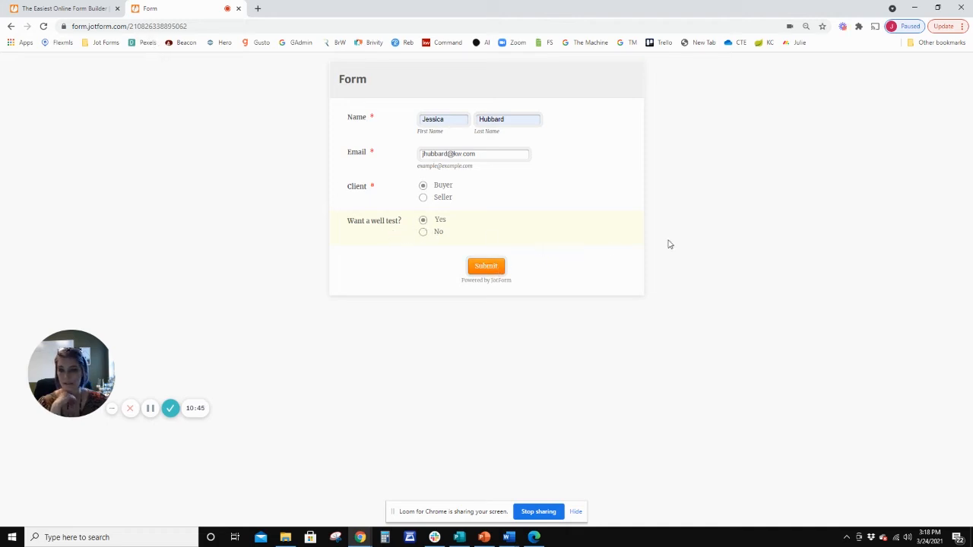
{"action": "left_click", "coordinate": [423, 198]}
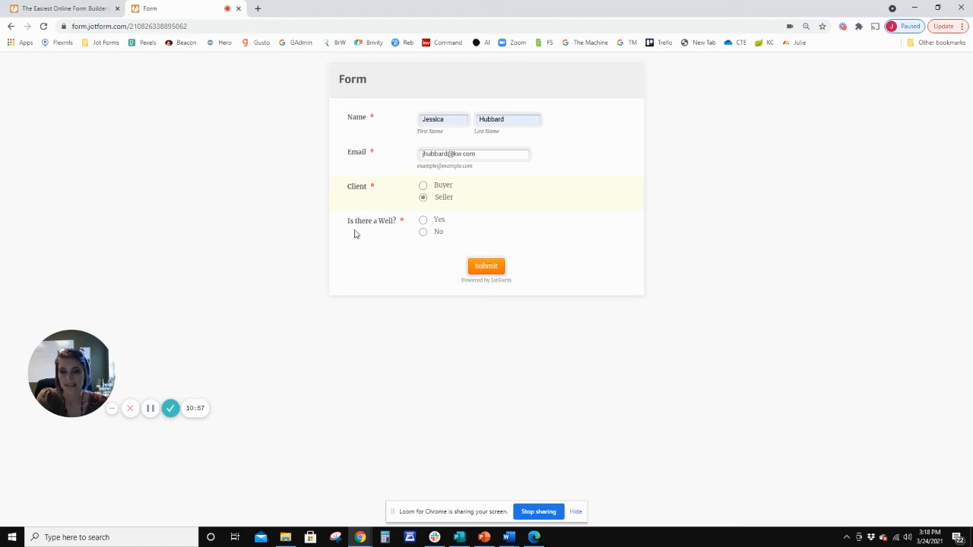
{"action": "left_click", "coordinate": [425, 223]}
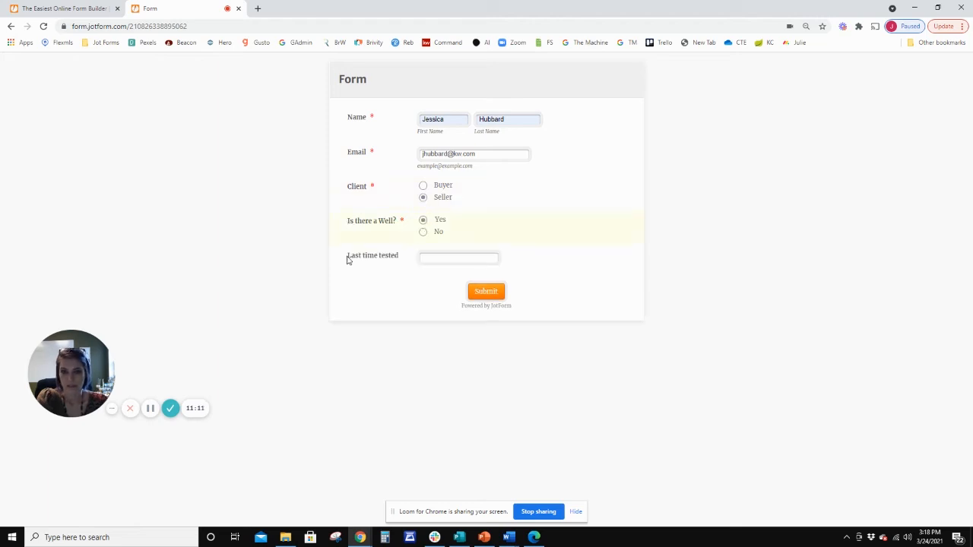
{"action": "left_click", "coordinate": [424, 259]}
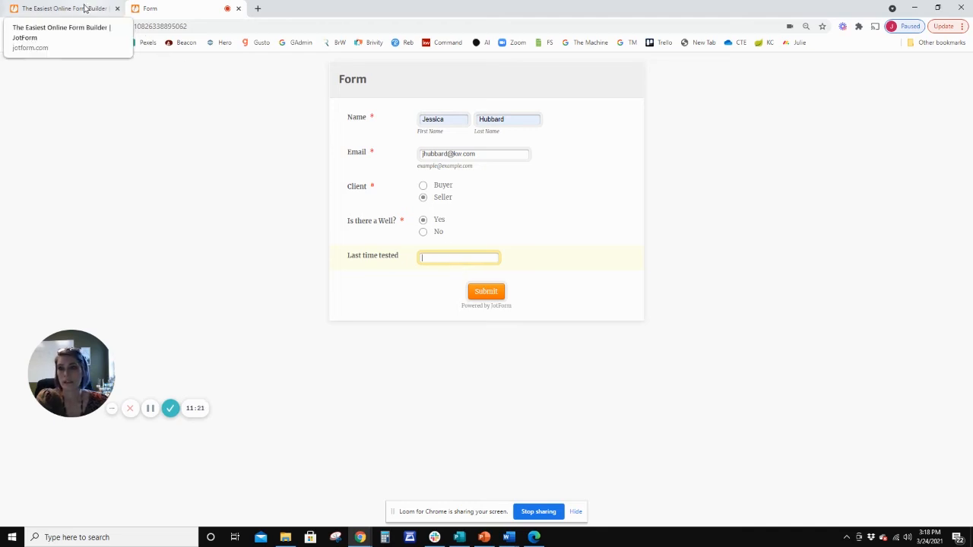
Return to the form builder's conditional logic settings and start a new Update / Calculate Field condition.
{"action": "left_click", "coordinate": [60, 9]}
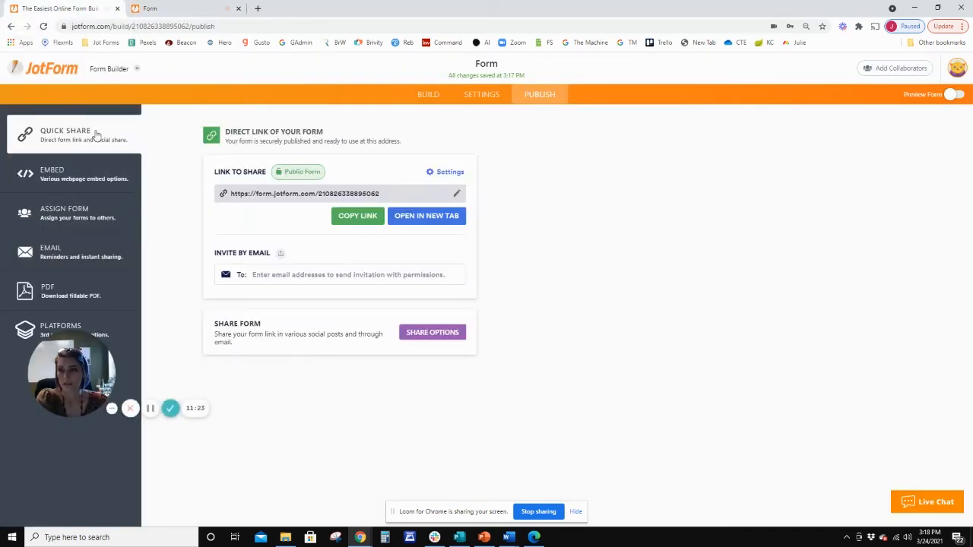
{"action": "left_click", "coordinate": [494, 98]}
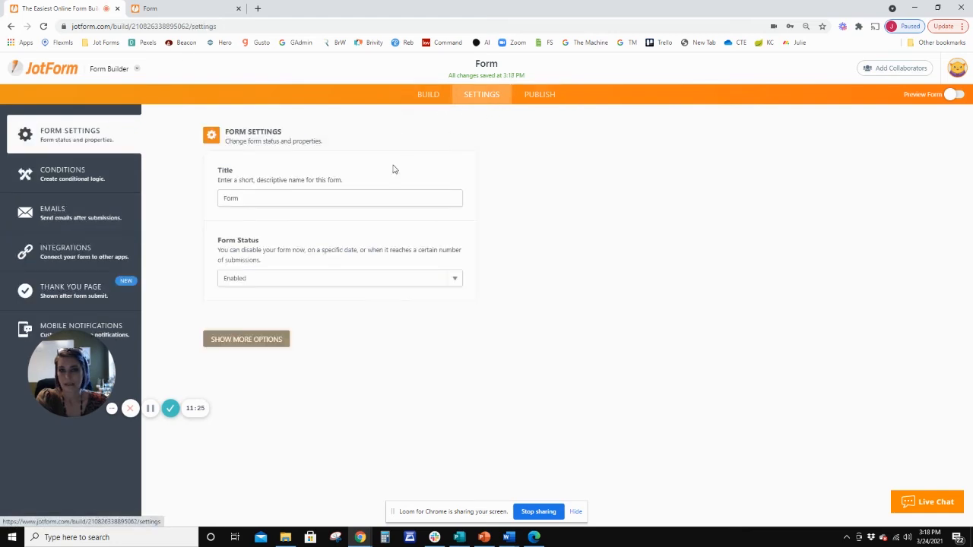
{"action": "left_click", "coordinate": [85, 183]}
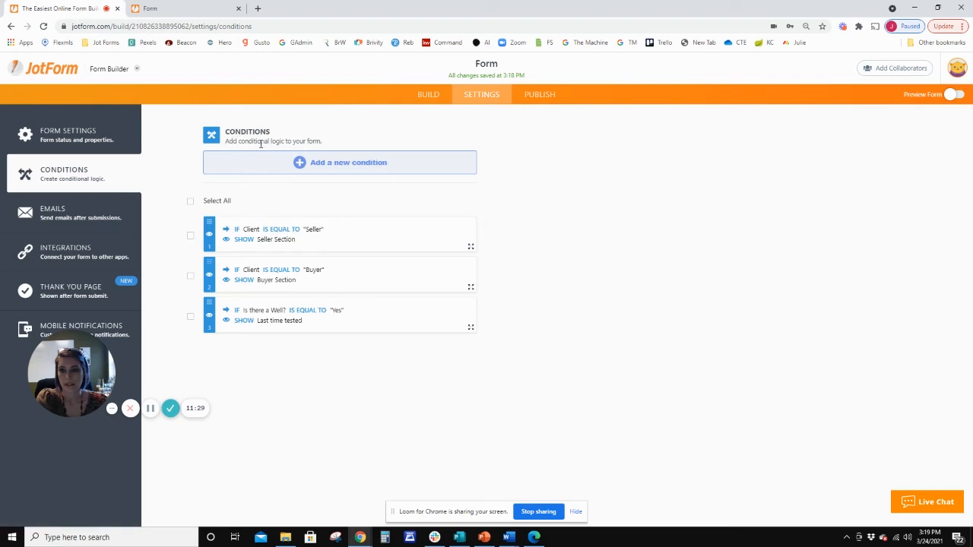
{"action": "left_click", "coordinate": [342, 164]}
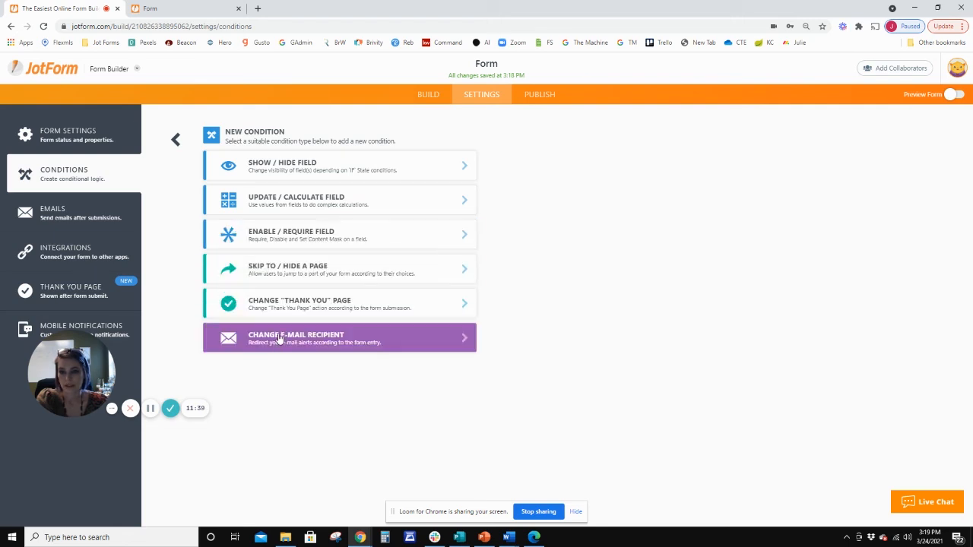
{"action": "left_click", "coordinate": [382, 207]}
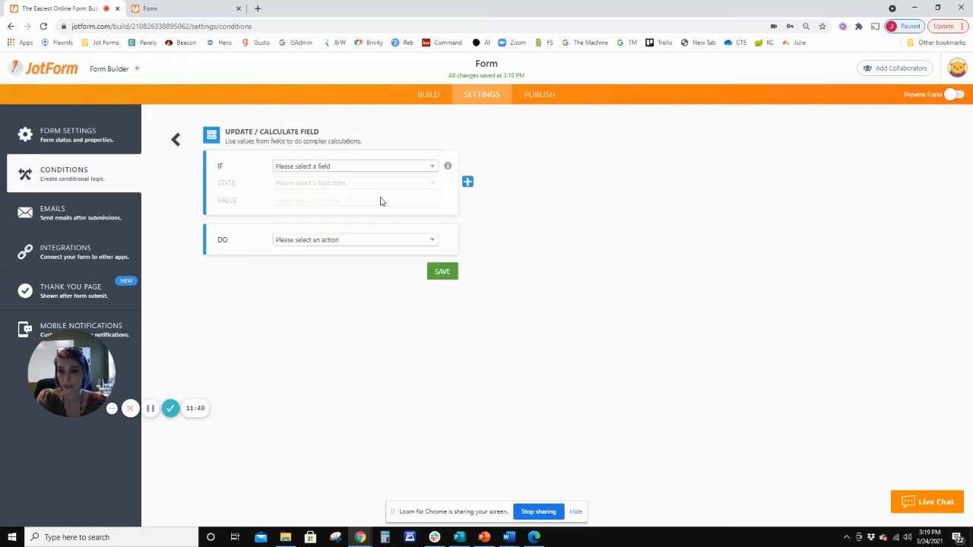
Make the condition apply if Last time tested Is Filled and set its action to Calculate a field's value.
{"action": "left_click", "coordinate": [386, 168]}
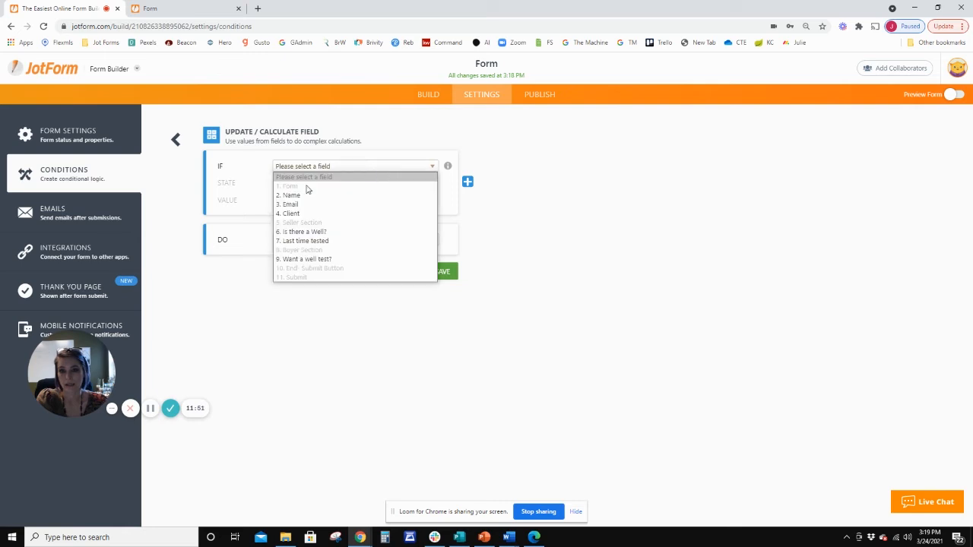
{"action": "left_click", "coordinate": [303, 241]}
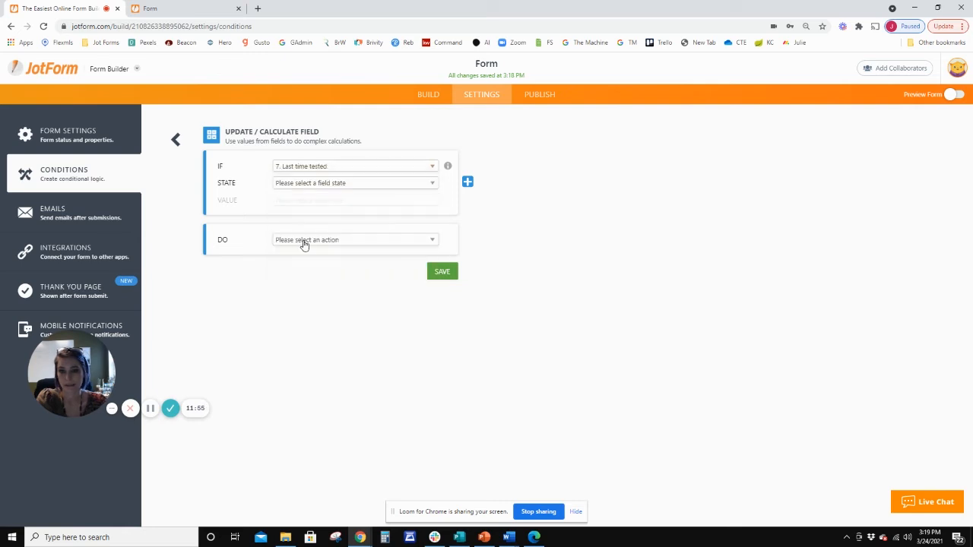
{"action": "left_click", "coordinate": [311, 184]}
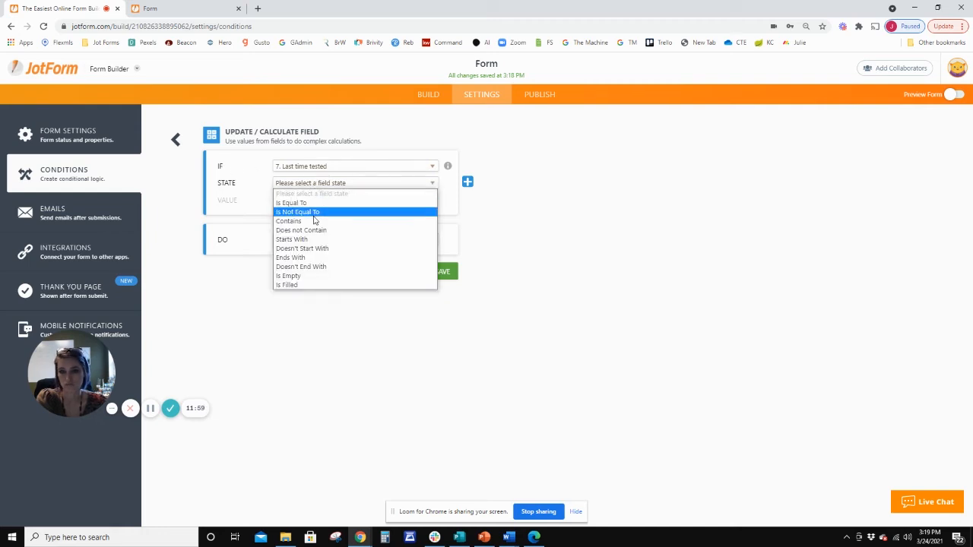
{"action": "left_click", "coordinate": [298, 284]}
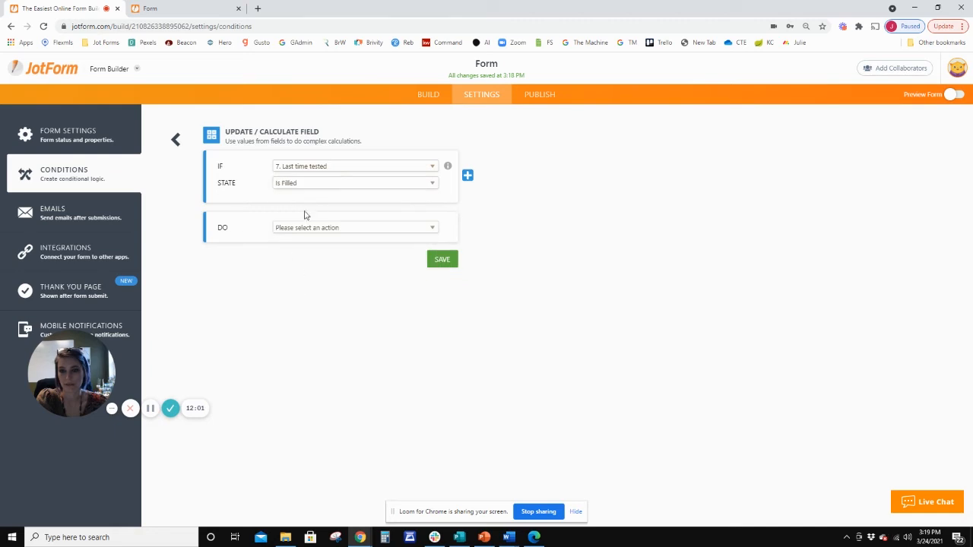
{"action": "left_click", "coordinate": [315, 228]}
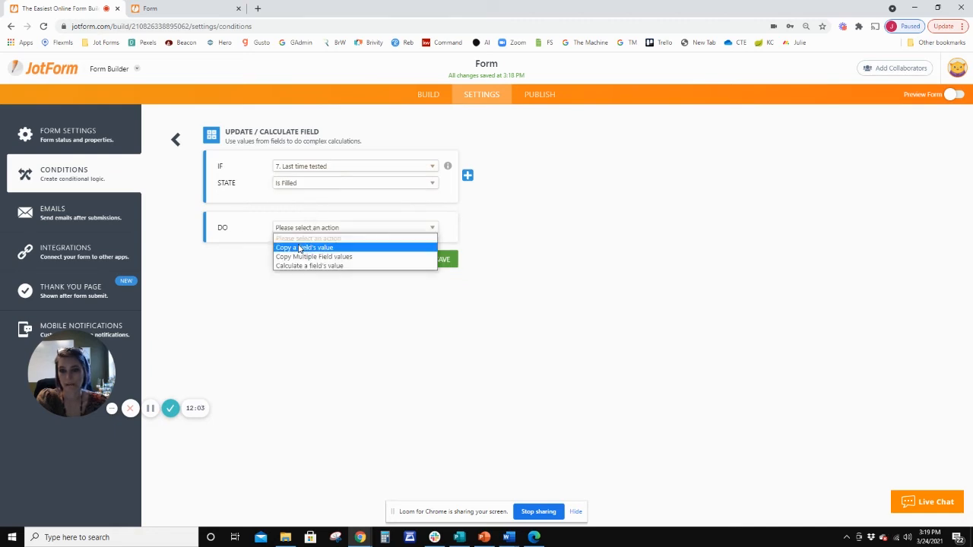
{"action": "left_click", "coordinate": [348, 265]}
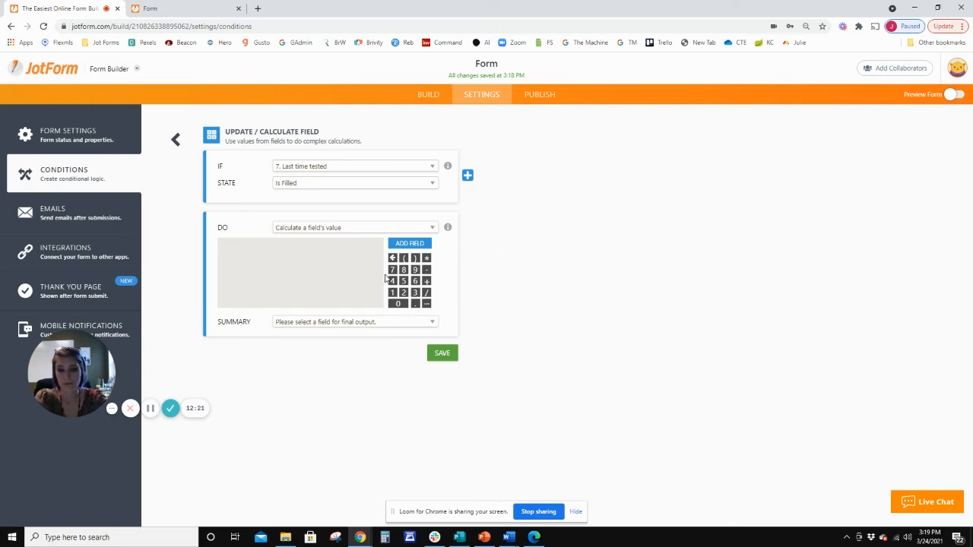
Build the calculation formula as the Last time tested field multiplied by 2.
{"action": "type", "text": "2"}
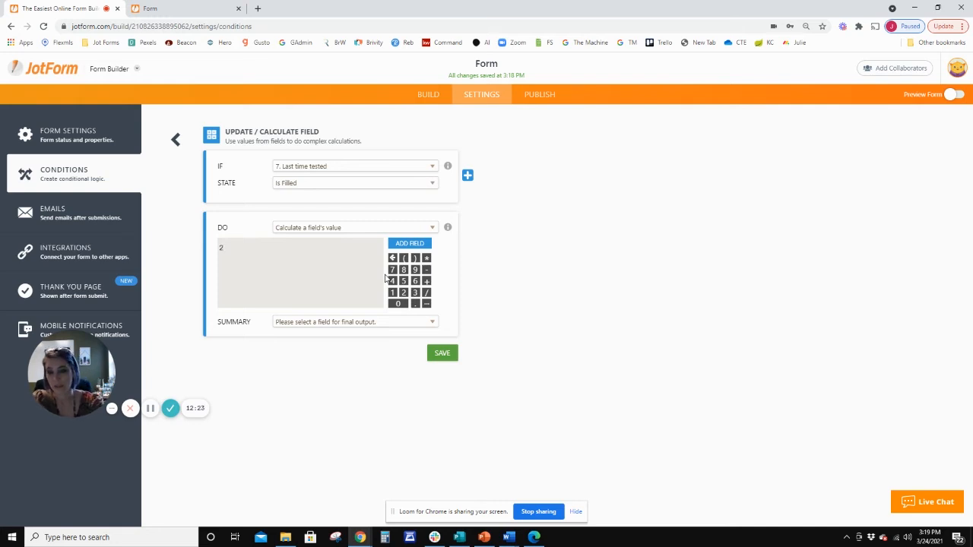
{"action": "key", "text": "BackSpace"}
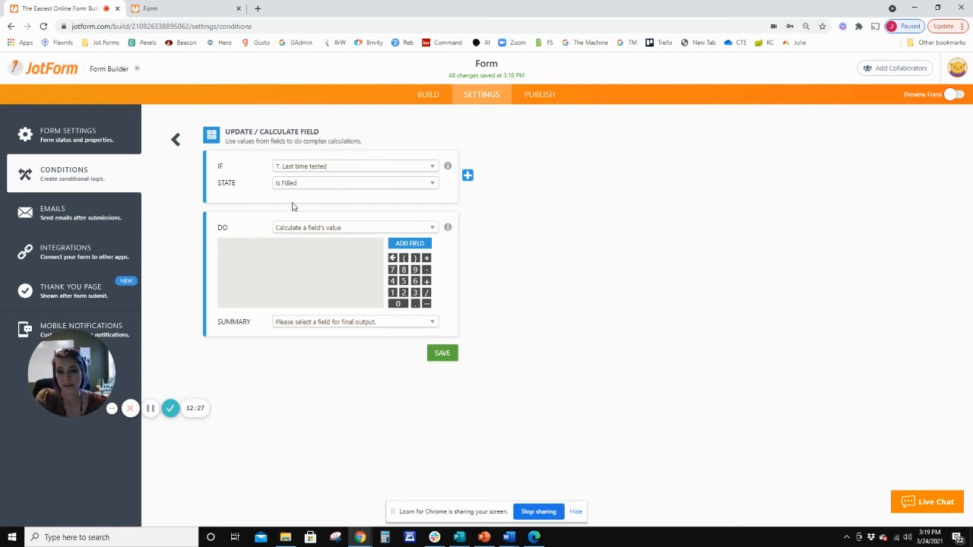
{"action": "left_click", "coordinate": [412, 244]}
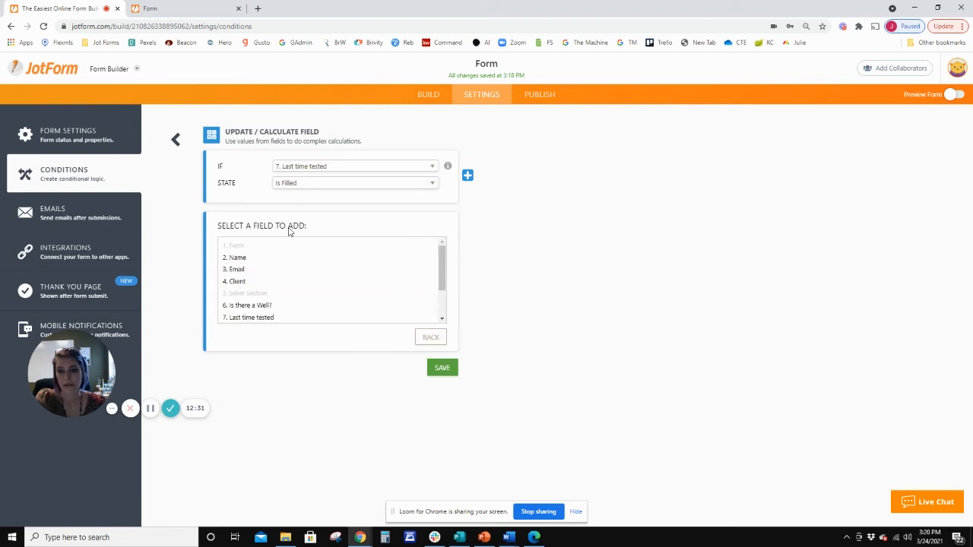
{"action": "scroll", "coordinate": [304, 312], "scroll_direction": "down", "scroll_amount": 3}
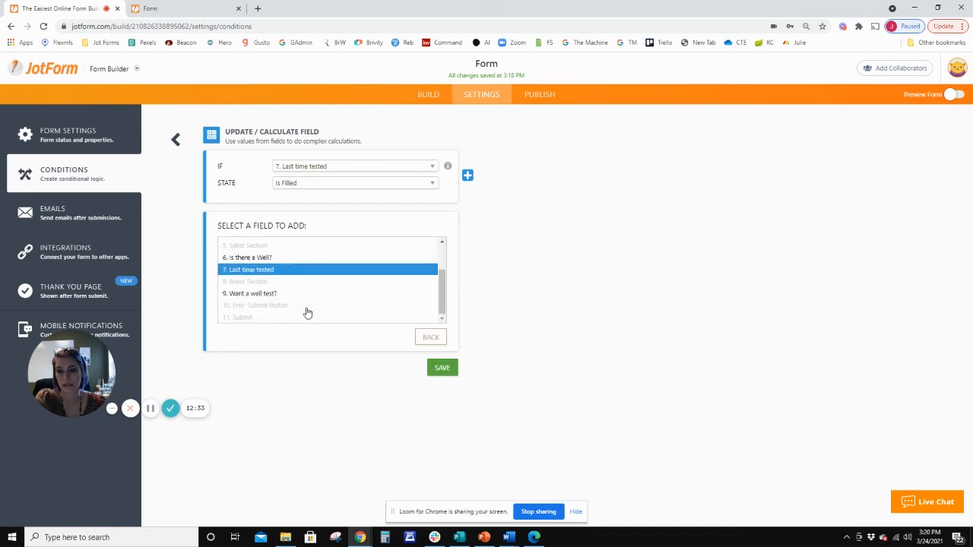
{"action": "left_click", "coordinate": [265, 270]}
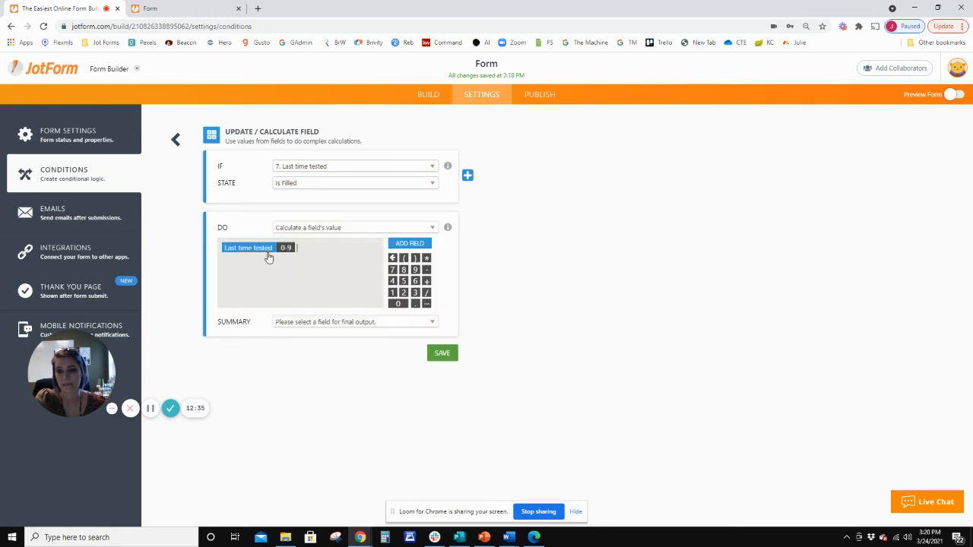
{"action": "left_click", "coordinate": [427, 259]}
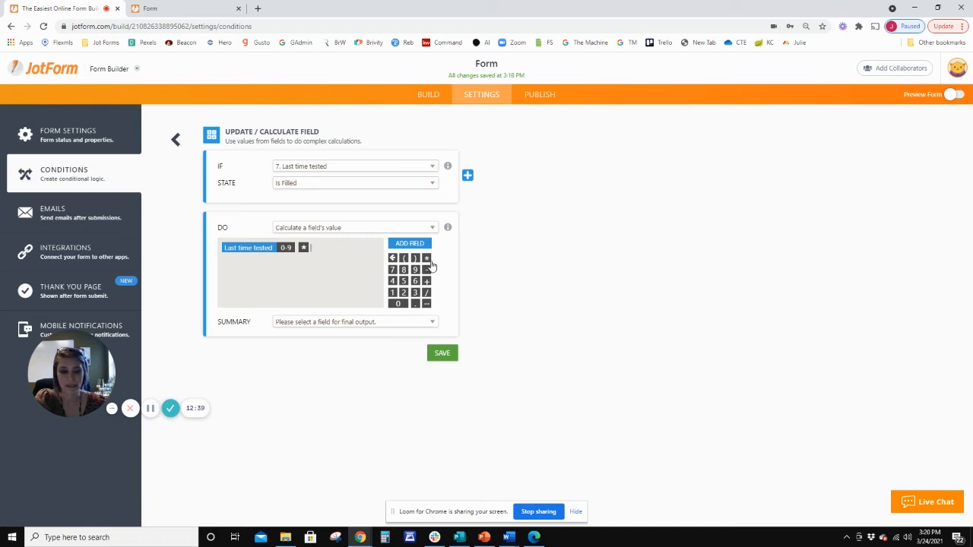
{"action": "left_click", "coordinate": [403, 292]}
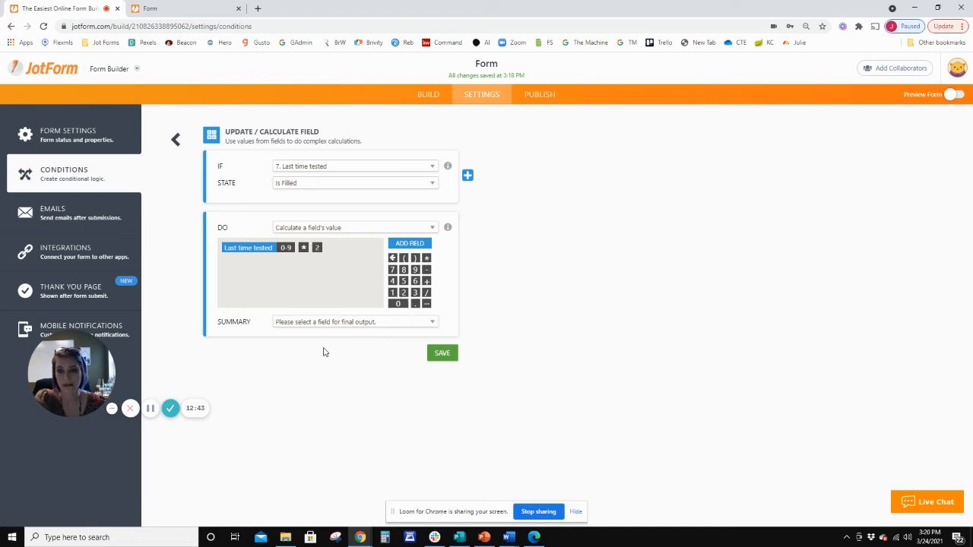
Return to the form's build view and add a Short Text field below Last time tested in the Seller Section.
{"action": "left_click", "coordinate": [428, 94]}
{"action": "scroll", "coordinate": [436, 297], "scroll_direction": "down", "scroll_amount": 1}
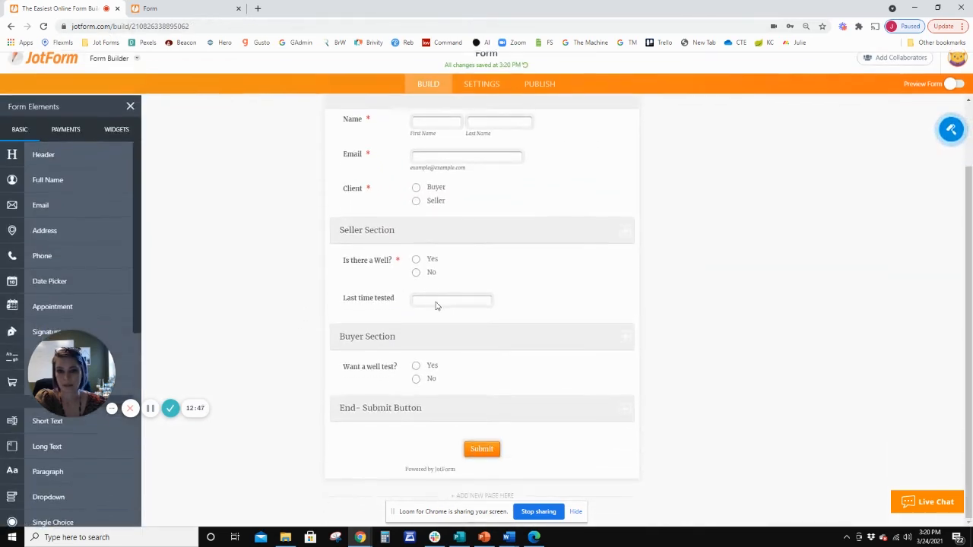
{"action": "scroll", "coordinate": [120, 280], "scroll_direction": "down", "scroll_amount": 3}
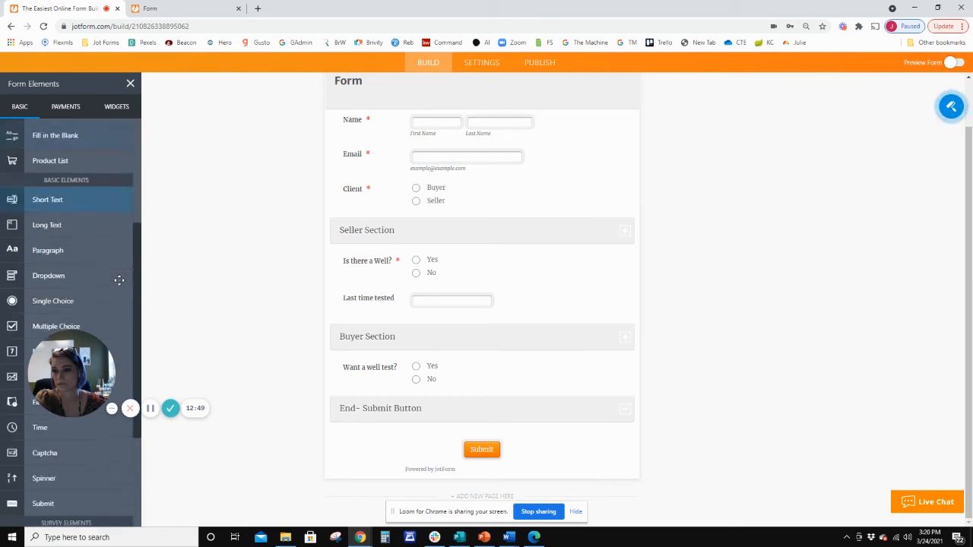
{"action": "left_click_drag", "start_coordinate": [47, 199], "coordinate": [400, 328]}
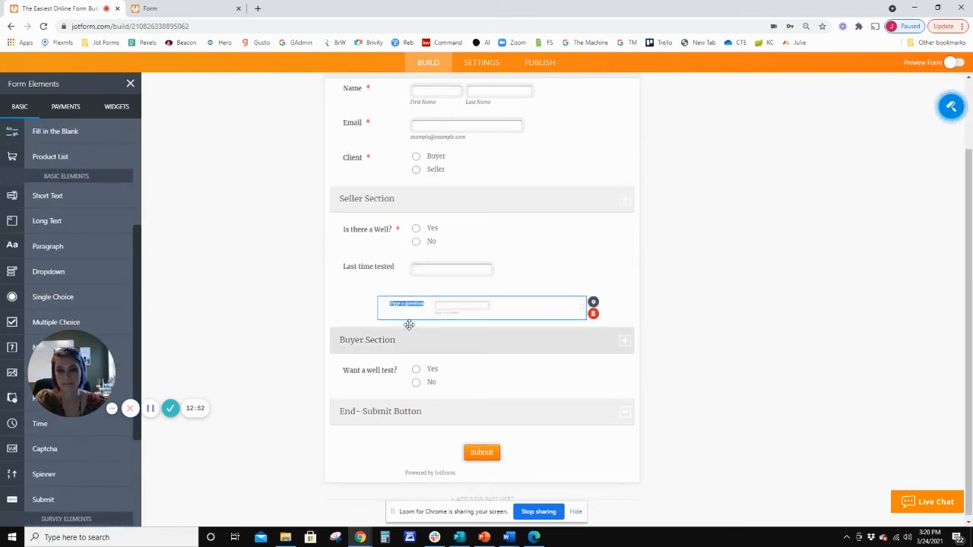
Rename the Last time tested field to How deep?
{"action": "left_click", "coordinate": [393, 263]}
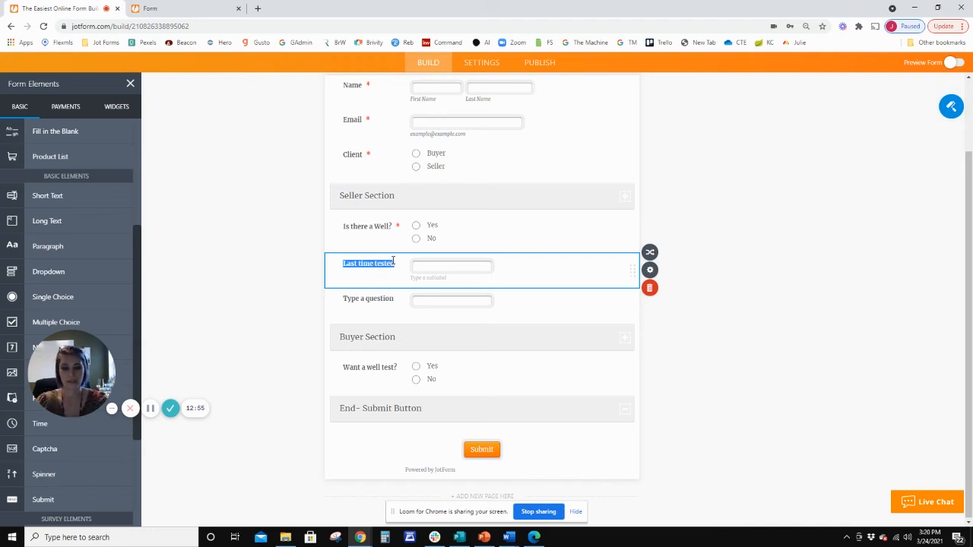
{"action": "key", "text": "BackSpace"}
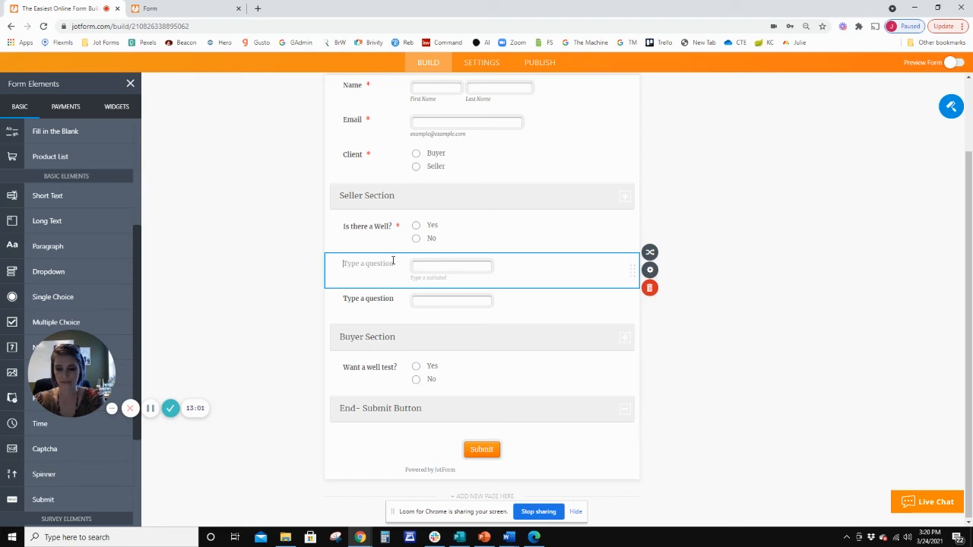
{"action": "type", "text": "How"}
{"action": "key", "text": "BackSpace"}
{"action": "type", "text": "How"}
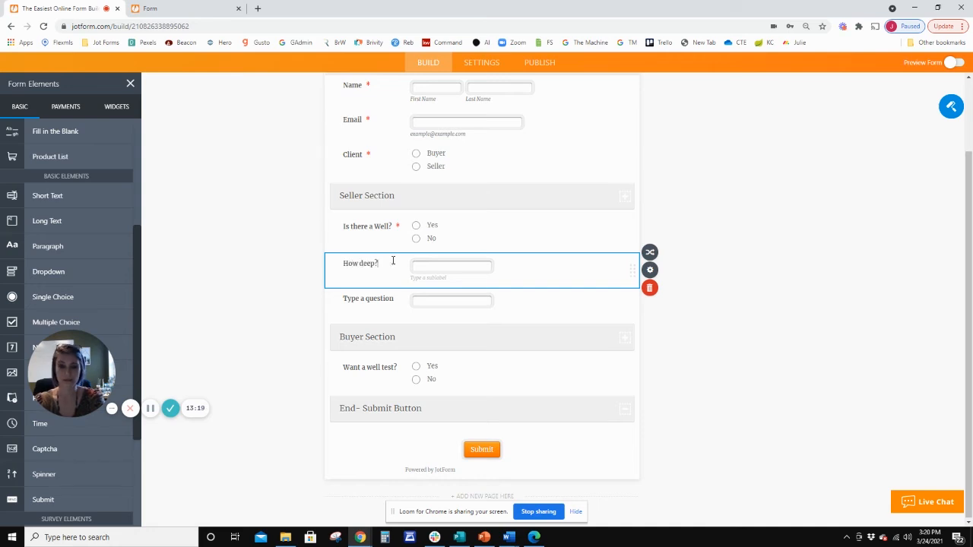
{"action": "left_click", "coordinate": [359, 298]}
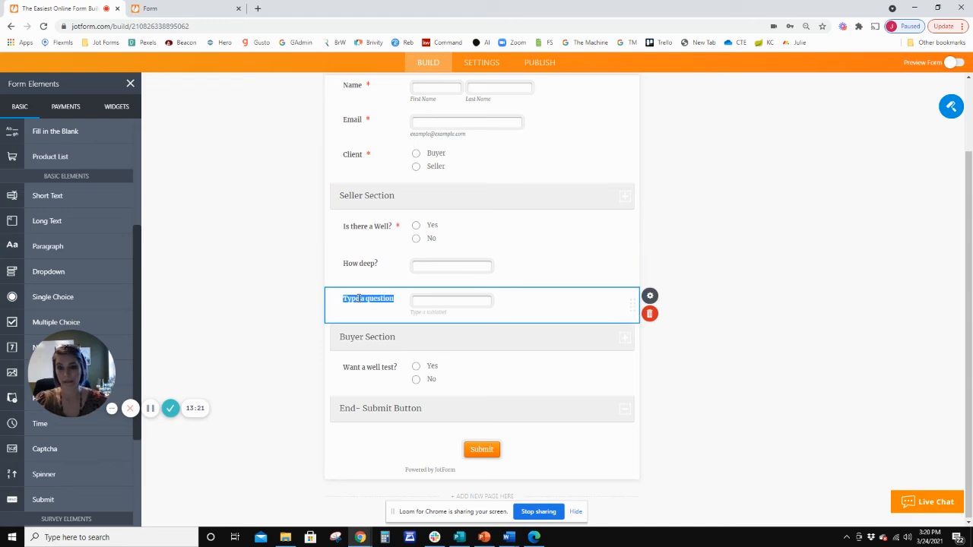
{"action": "key", "text": "BackSpace"}
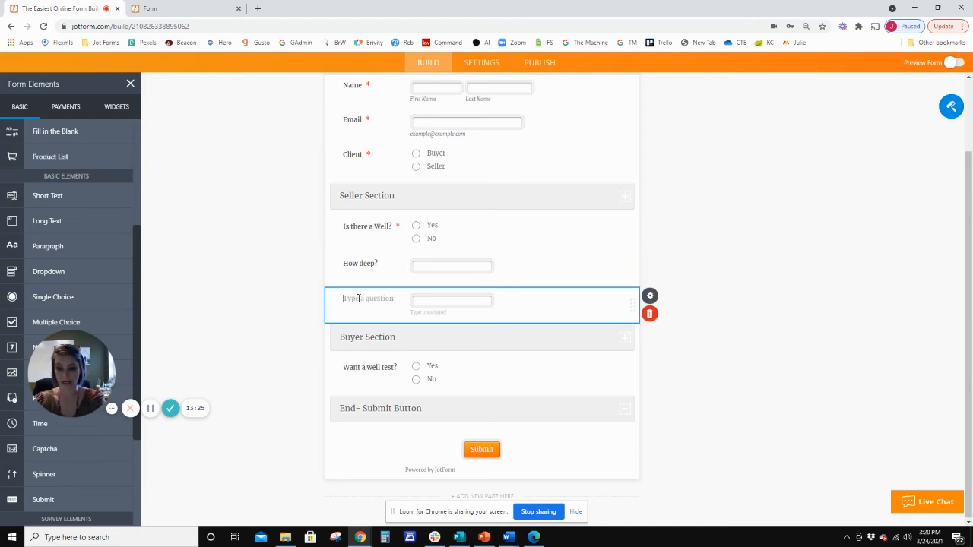
{"action": "type", "text": "B"}
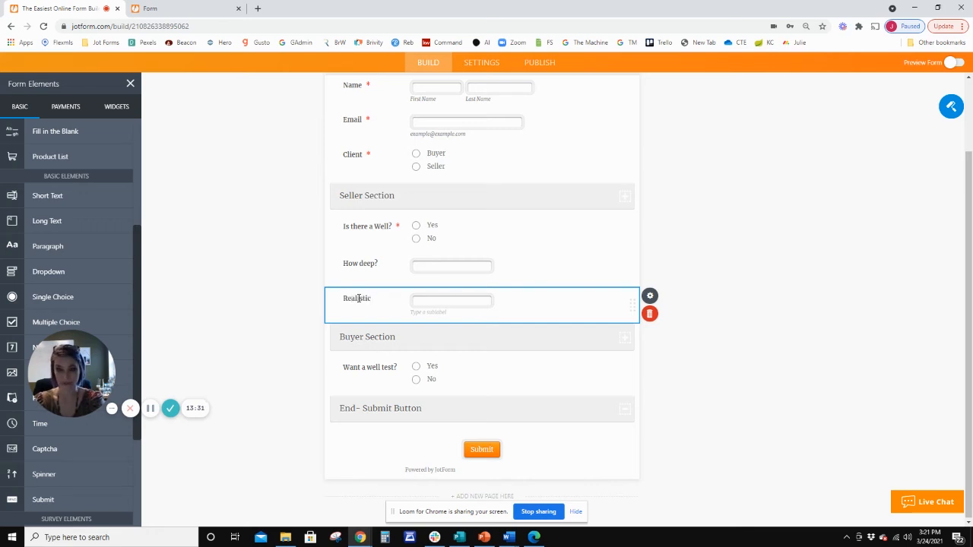
{"action": "key", "text": "BackSpace"}
{"action": "key", "text": "BackSpace"}
{"action": "key", "text": "BackSpace"}
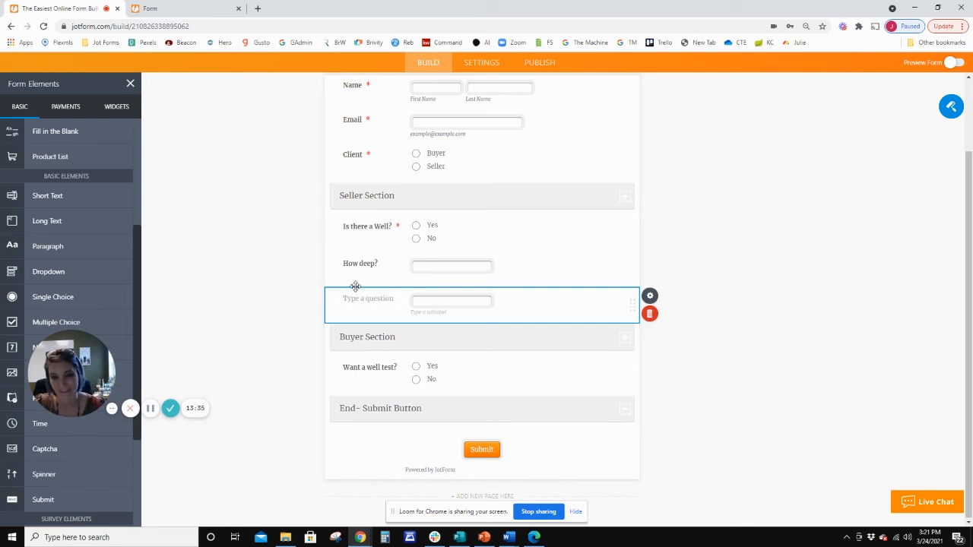
Label the field below Is there a Well? as Multiply answer and the new short text field beneath it as Total.
{"action": "left_click", "coordinate": [365, 264]}
{"action": "key", "text": "BackSpace"}
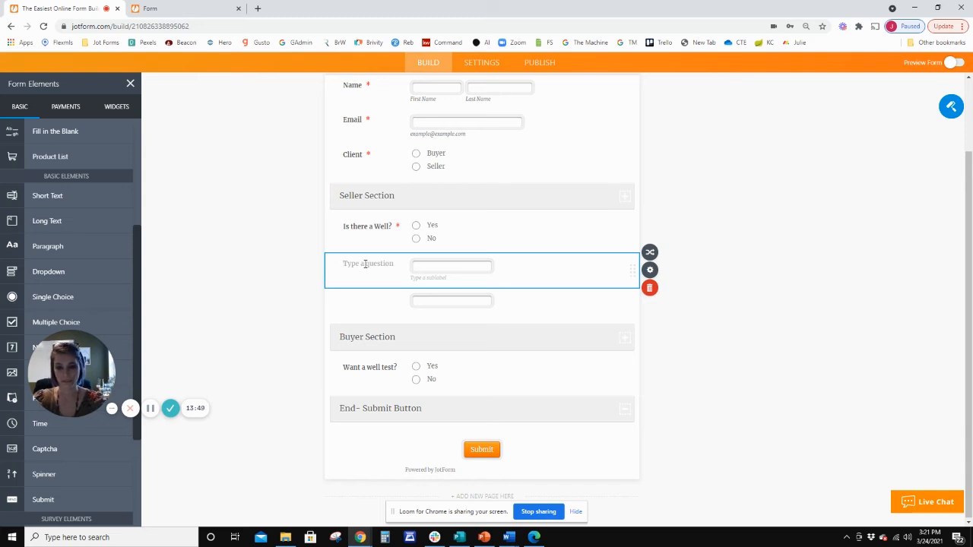
{"action": "type", "text": "Multiply answer"}
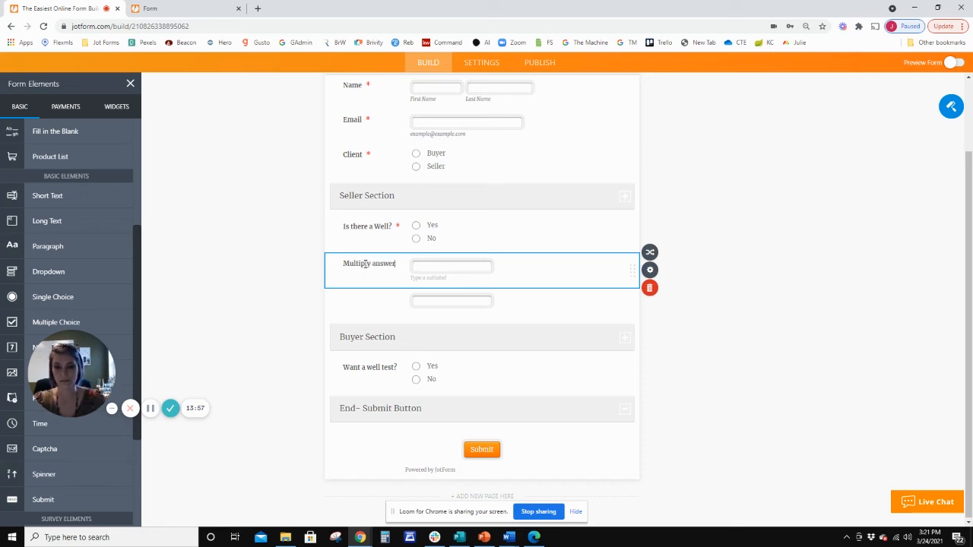
{"action": "left_click", "coordinate": [365, 304]}
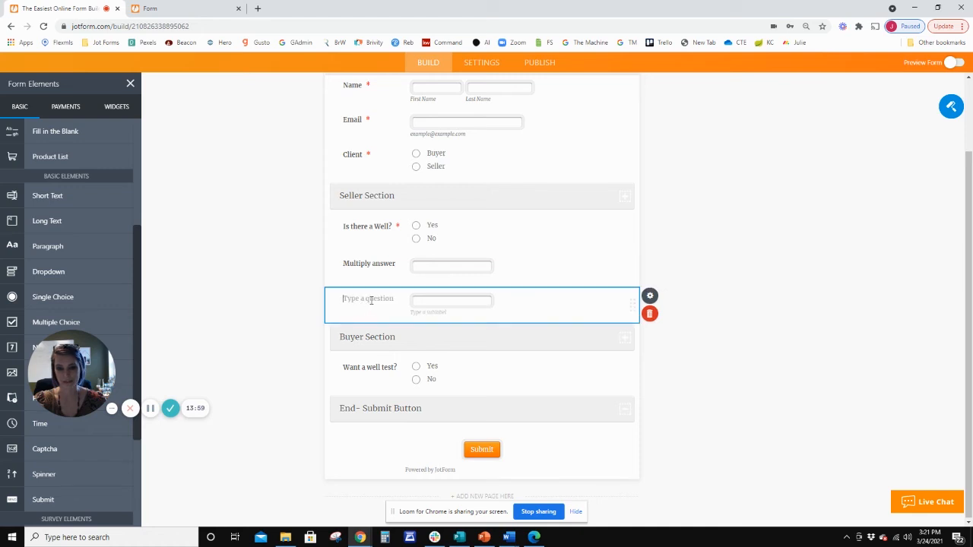
{"action": "type", "text": "Toa"}
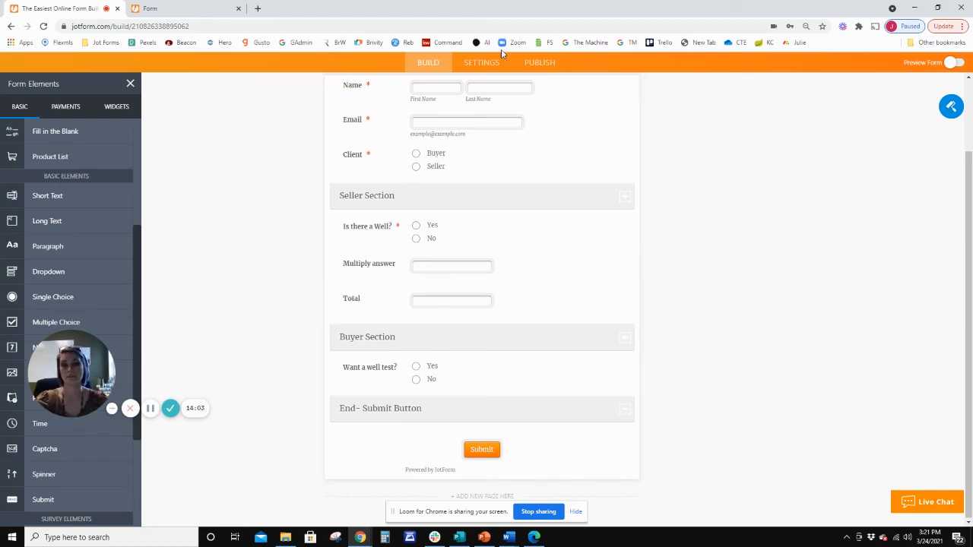
Review the conditional logic rule that depends on Is there a Well? being Yes, and save it without edits.
{"action": "left_click", "coordinate": [481, 63]}
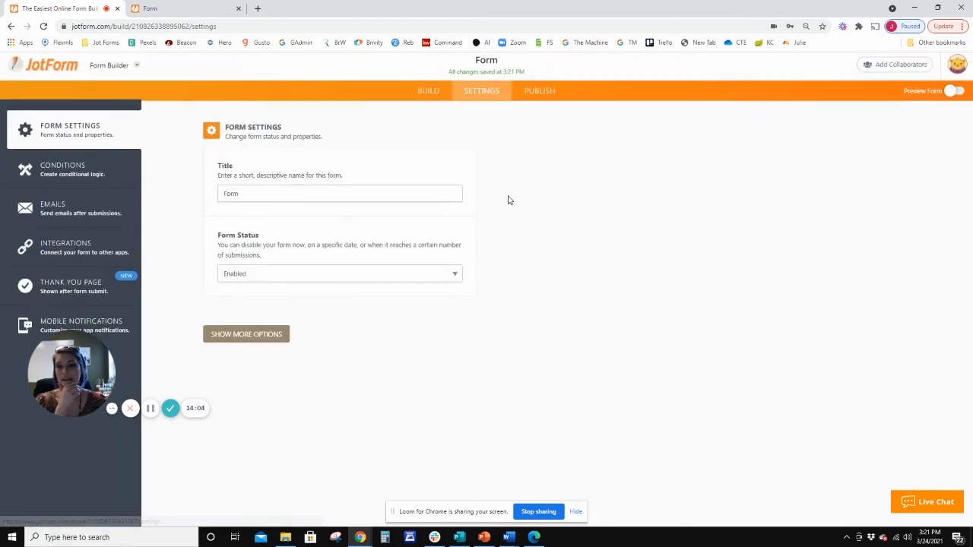
{"action": "left_click", "coordinate": [65, 172]}
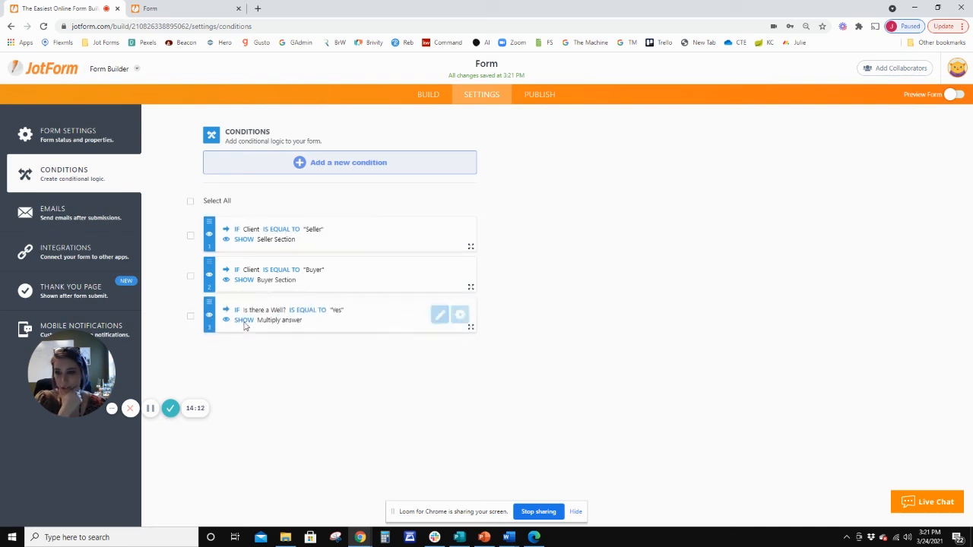
{"action": "left_click", "coordinate": [440, 316]}
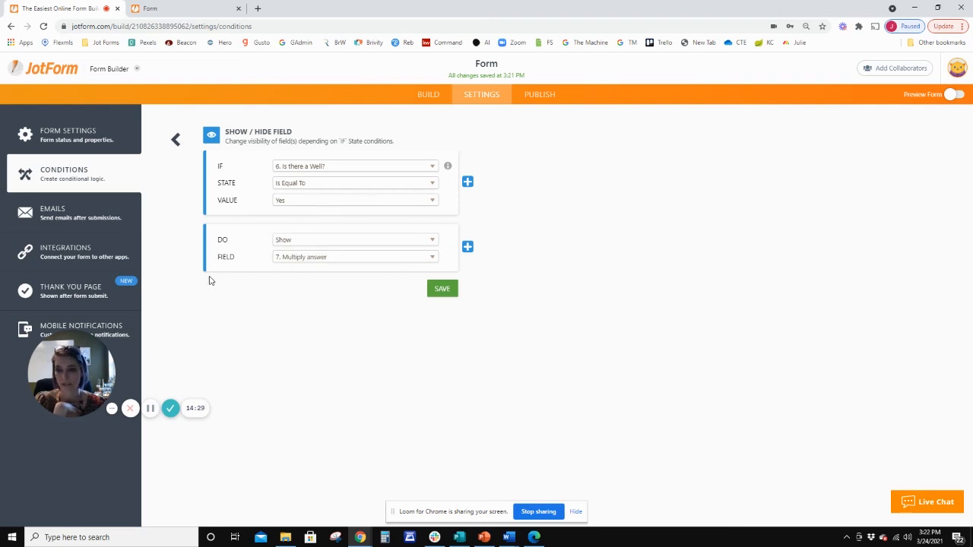
{"action": "left_click", "coordinate": [176, 139]}
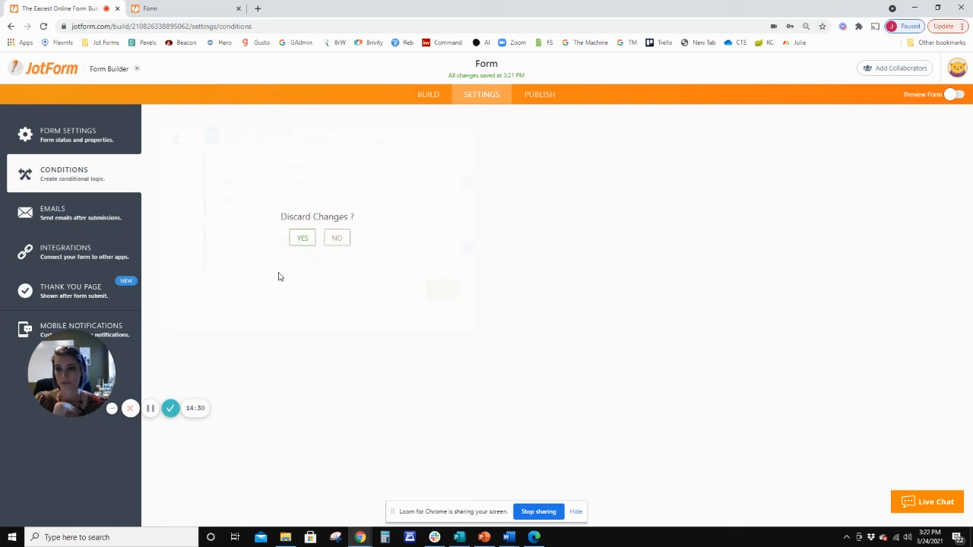
{"action": "left_click", "coordinate": [334, 239]}
{"action": "left_click", "coordinate": [440, 291]}
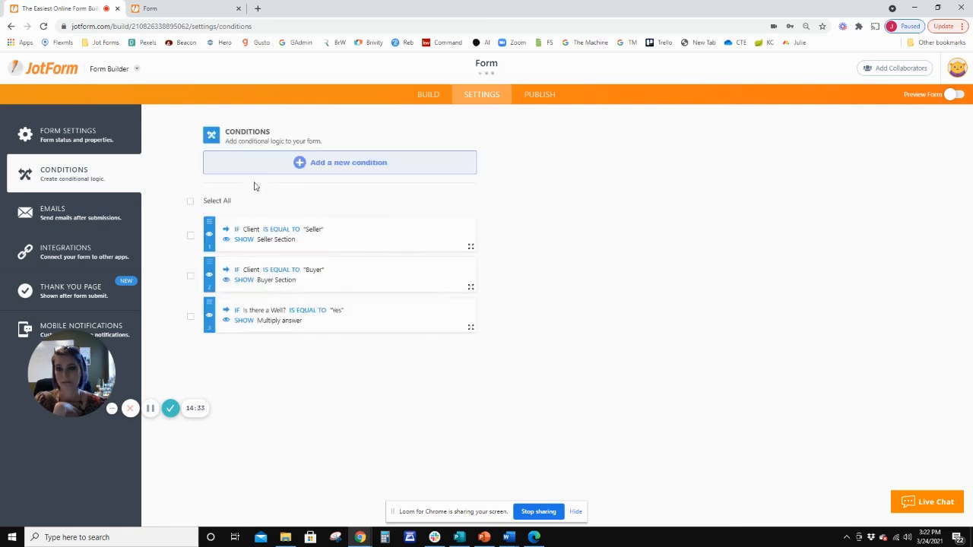
Create an Update / Calculate Field condition that calculates a field's value if Multiply answer Is Filled.
{"action": "left_click", "coordinate": [347, 167]}
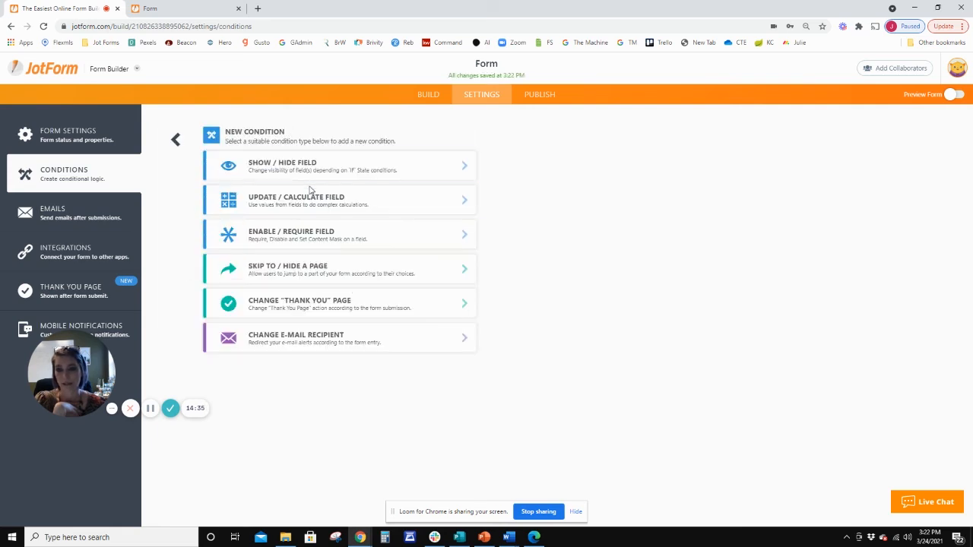
{"action": "left_click", "coordinate": [334, 196]}
{"action": "left_click", "coordinate": [325, 169]}
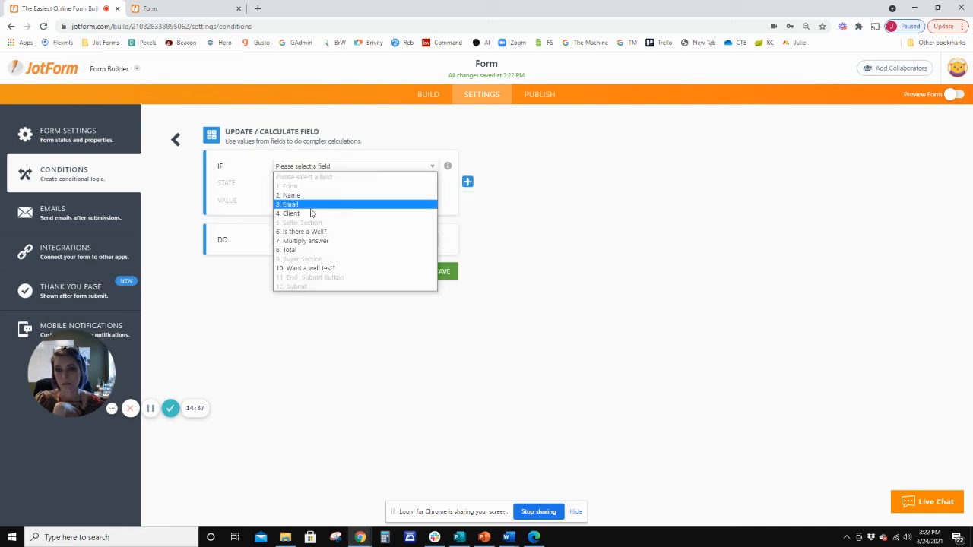
{"action": "left_click", "coordinate": [308, 242]}
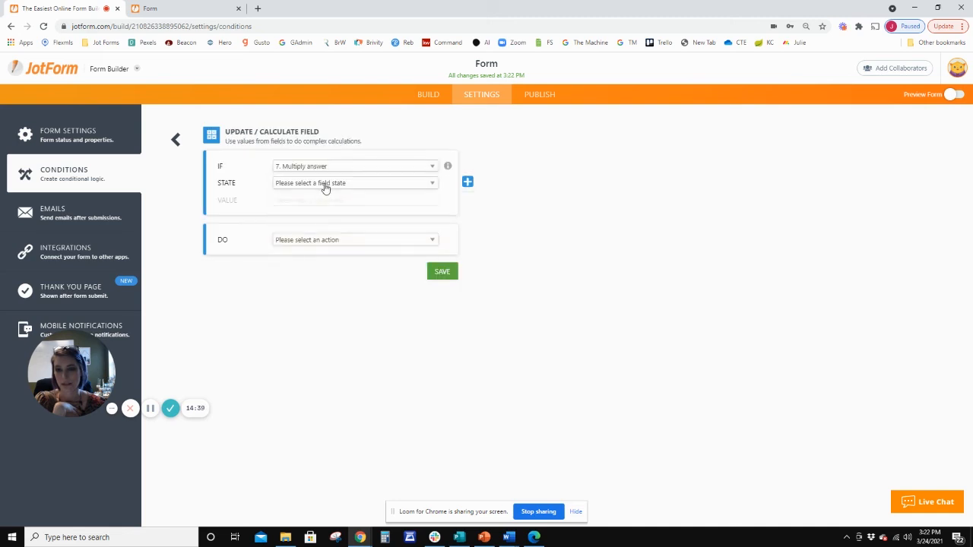
{"action": "left_click", "coordinate": [326, 186]}
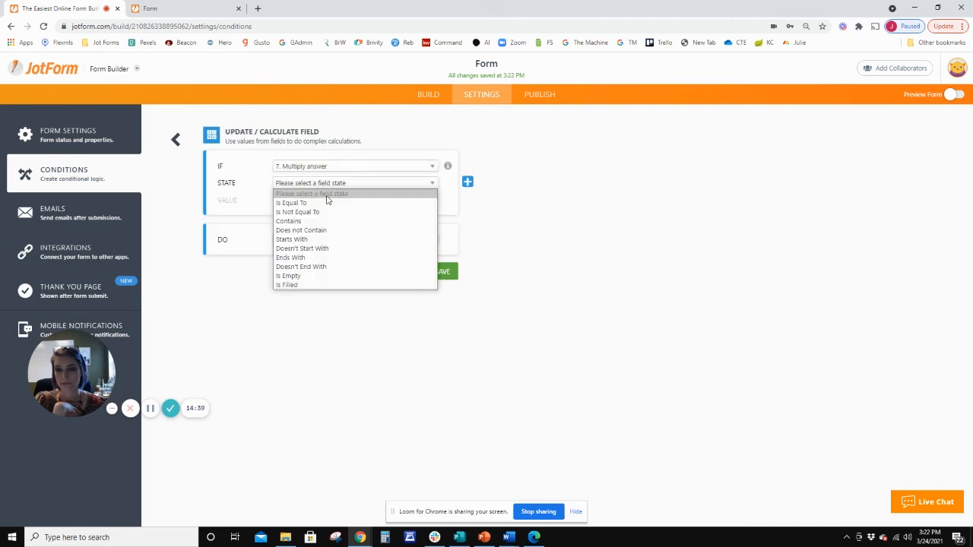
{"action": "left_click", "coordinate": [300, 286]}
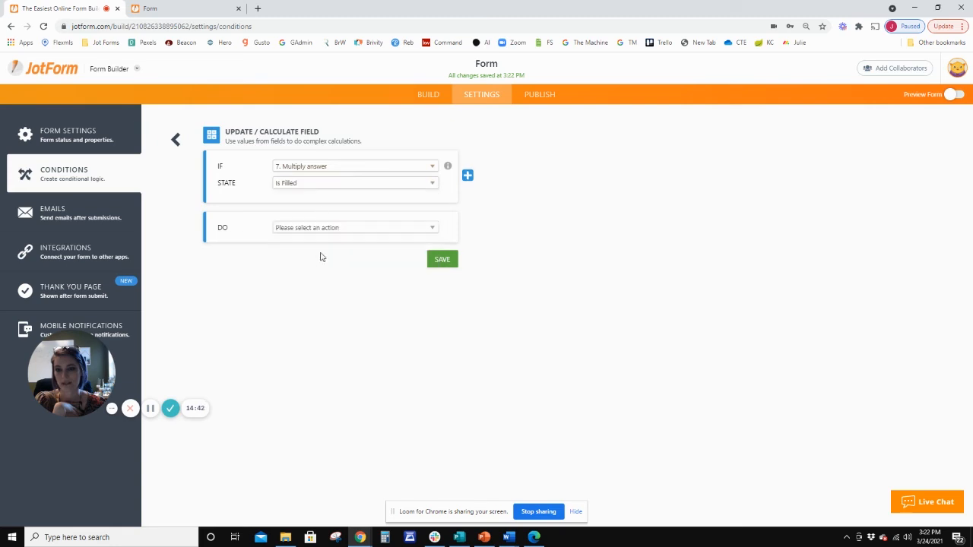
{"action": "left_click", "coordinate": [373, 236]}
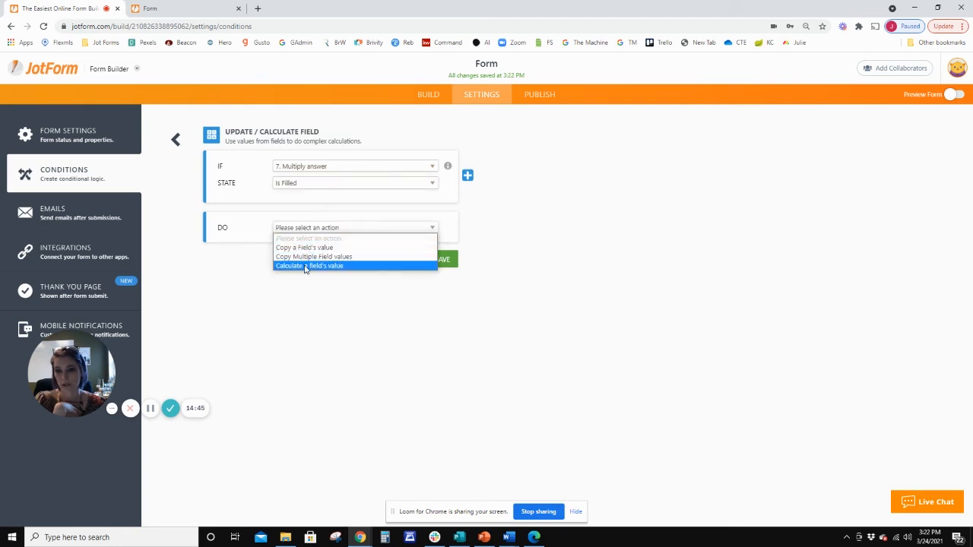
{"action": "left_click", "coordinate": [305, 266]}
Build the formula as Multiply answer multiplied by 2, output the result to the Total field, and save the condition.
{"action": "left_click", "coordinate": [412, 243]}
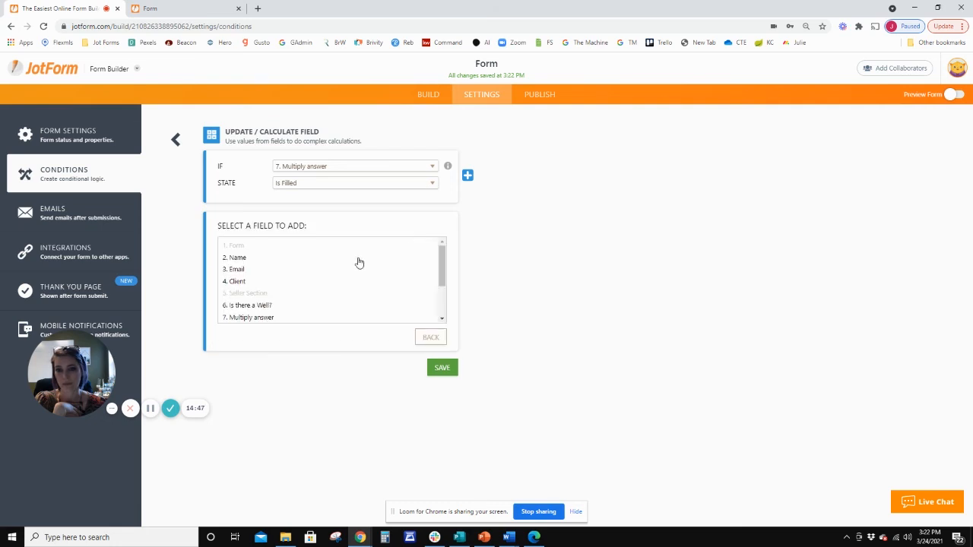
{"action": "left_click", "coordinate": [262, 317]}
{"action": "left_click", "coordinate": [427, 259]}
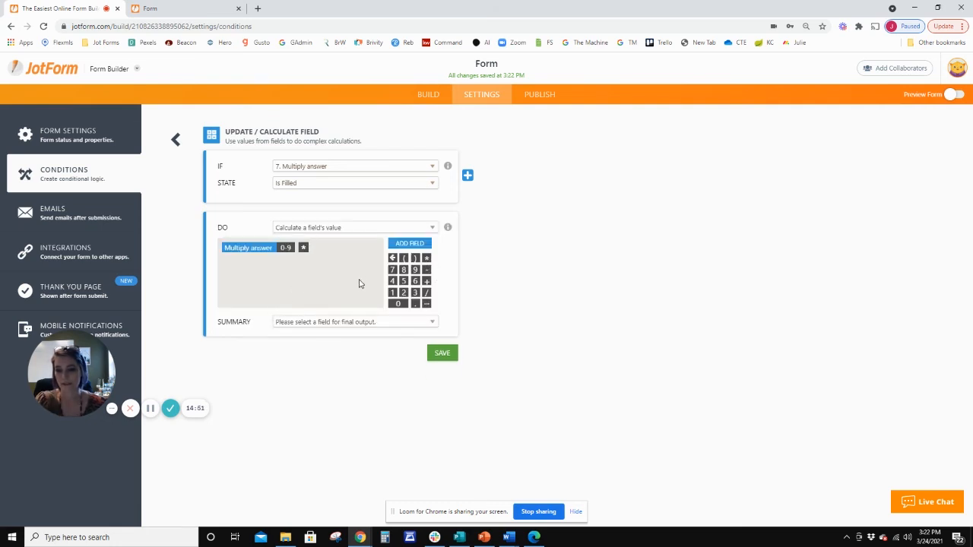
{"action": "left_click", "coordinate": [403, 293]}
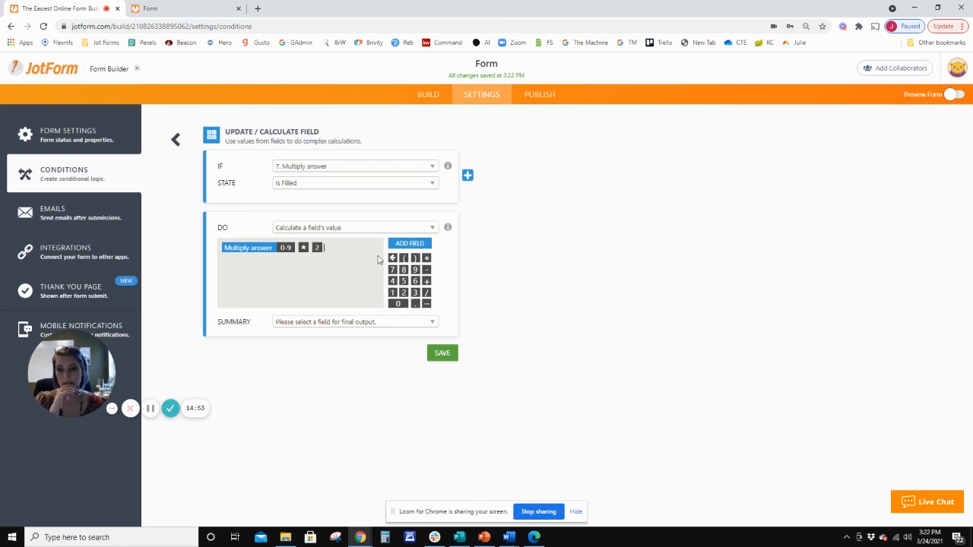
{"action": "left_click", "coordinate": [338, 322]}
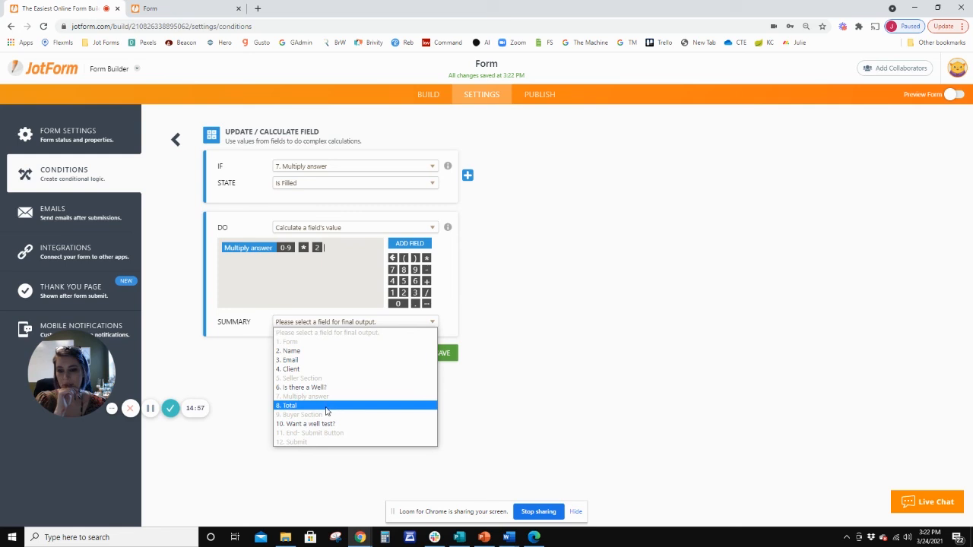
{"action": "left_click", "coordinate": [327, 407]}
{"action": "left_click", "coordinate": [444, 353]}
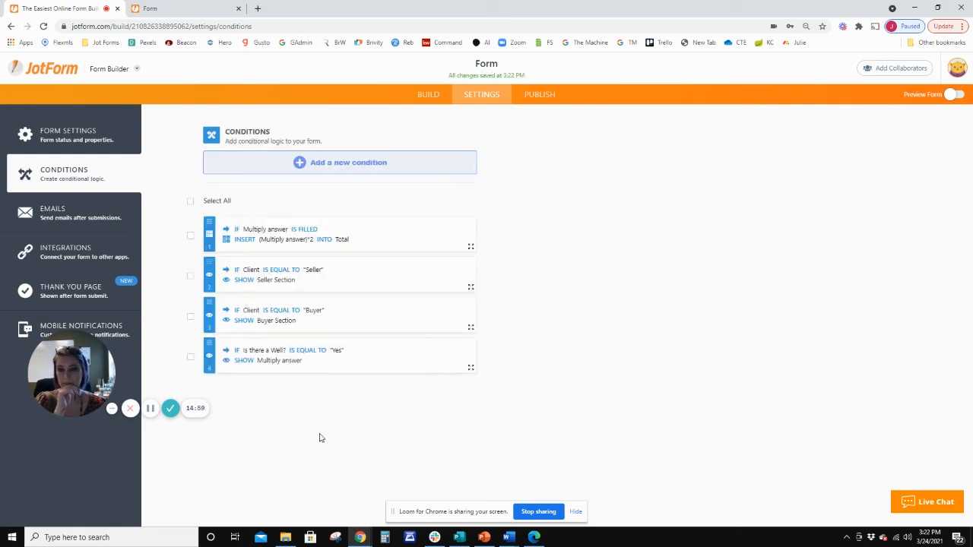
Reload the live form and test the calculation with Seller, Is there a Well? Yes, and 3 as the Multiply answer.
{"action": "left_click", "coordinate": [145, 6]}
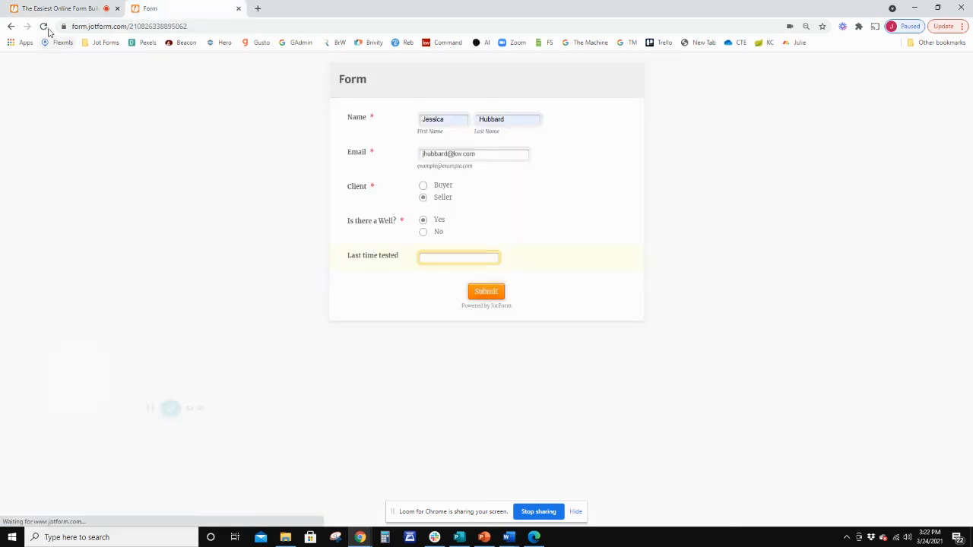
{"action": "left_click", "coordinate": [44, 27]}
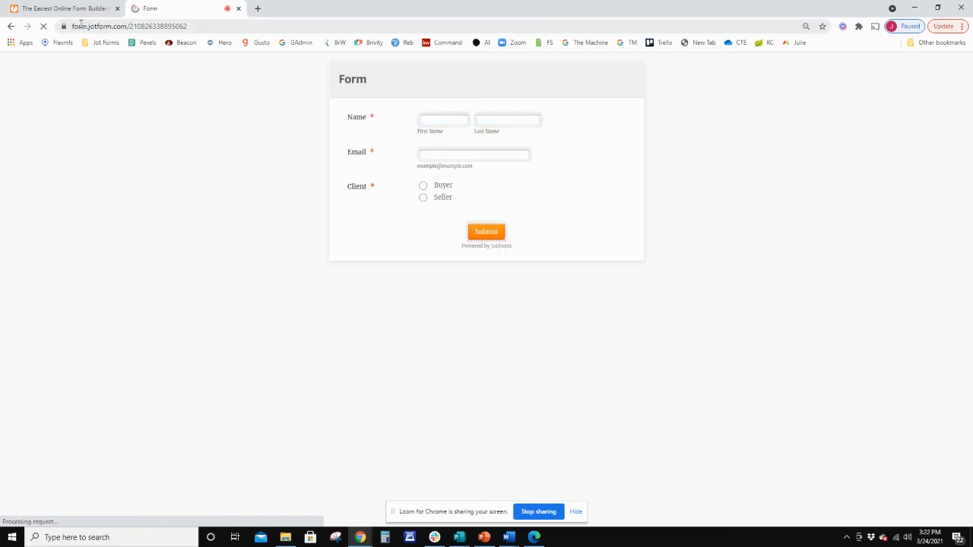
{"action": "left_click", "coordinate": [424, 198]}
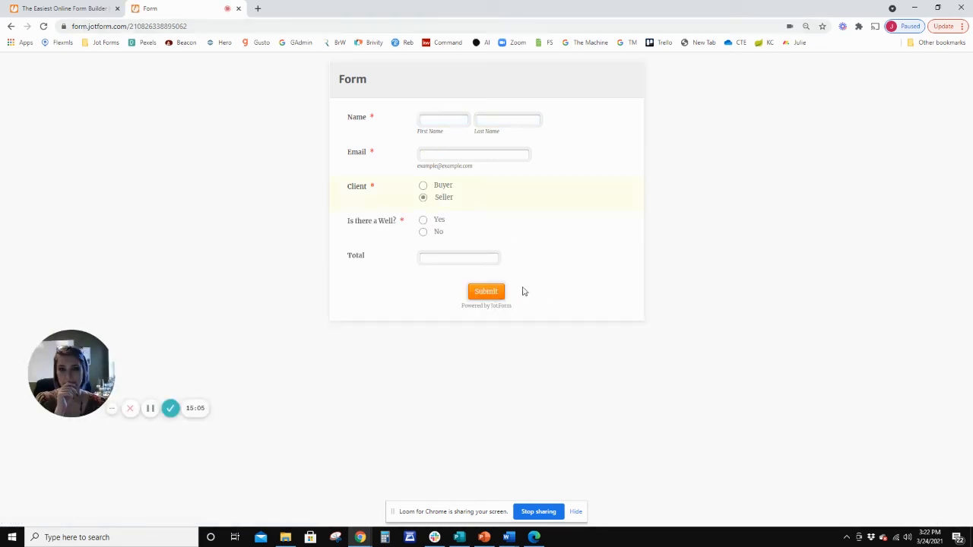
{"action": "left_click", "coordinate": [426, 222]}
{"action": "left_click", "coordinate": [455, 256]}
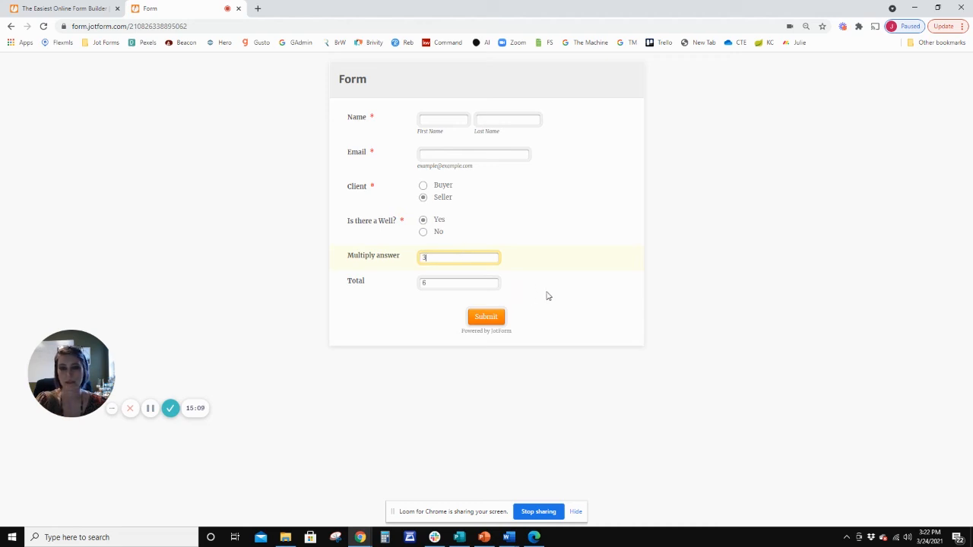
{"action": "left_click", "coordinate": [586, 332]}
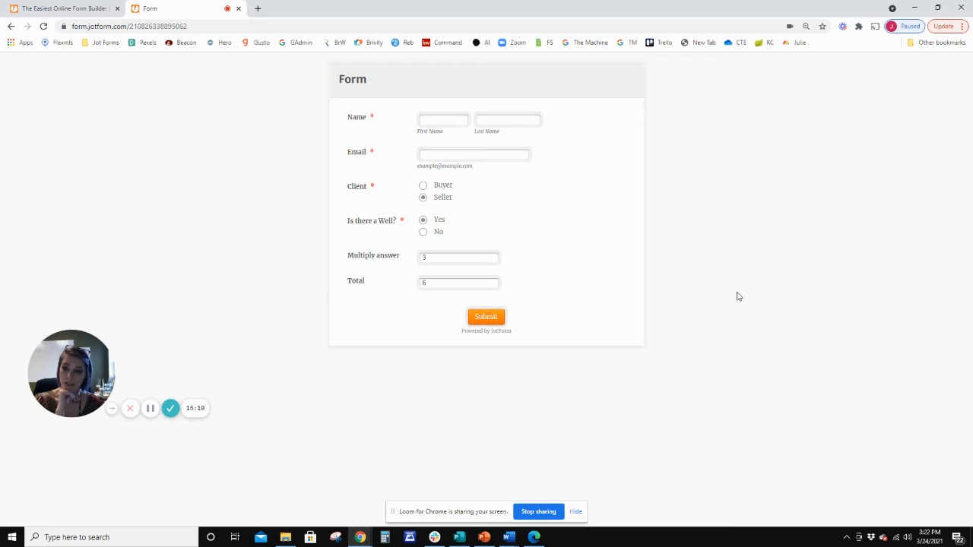
Return to building the form and add a Section Collapse between Want a well test? and the End- Submit Button section.
{"action": "left_click", "coordinate": [65, 8]}
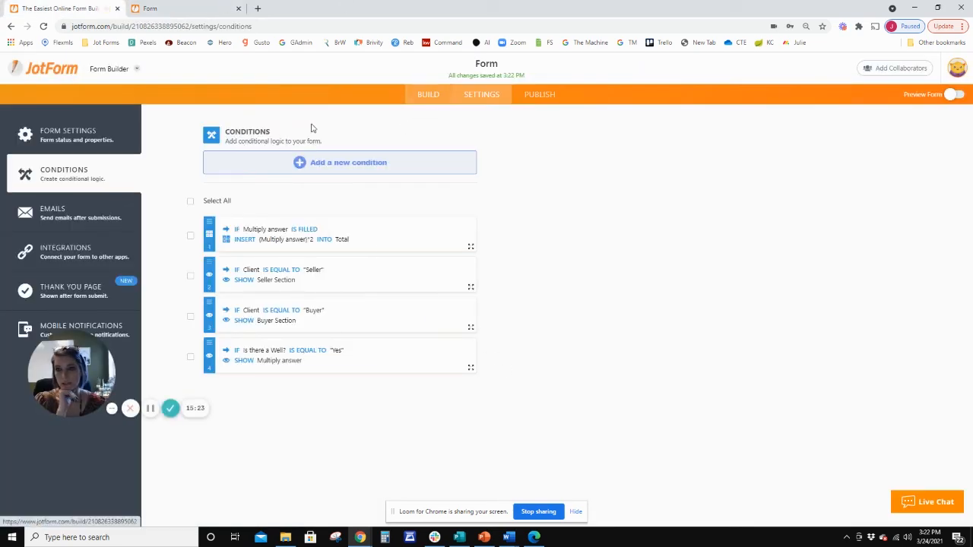
{"action": "left_click", "coordinate": [428, 103]}
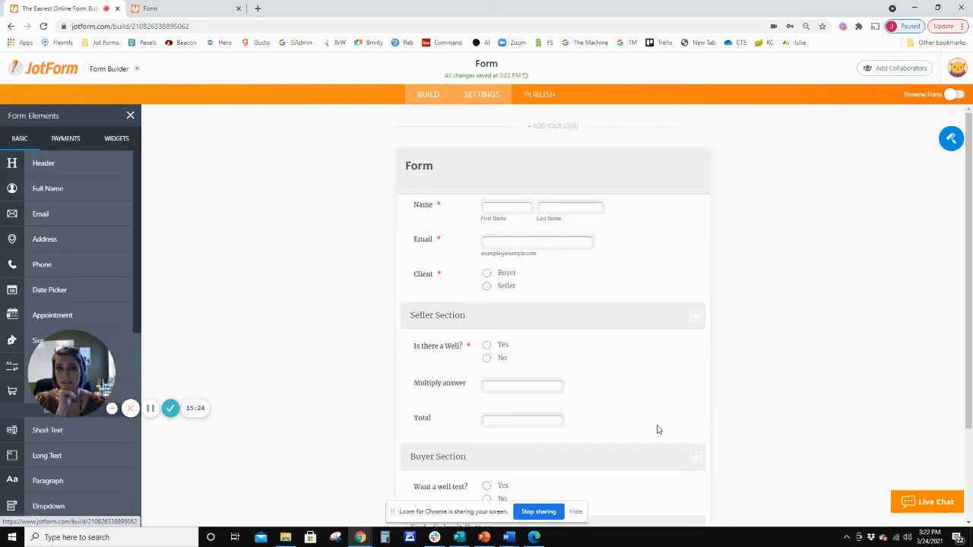
{"action": "scroll", "coordinate": [400, 395], "scroll_direction": "down", "scroll_amount": 3}
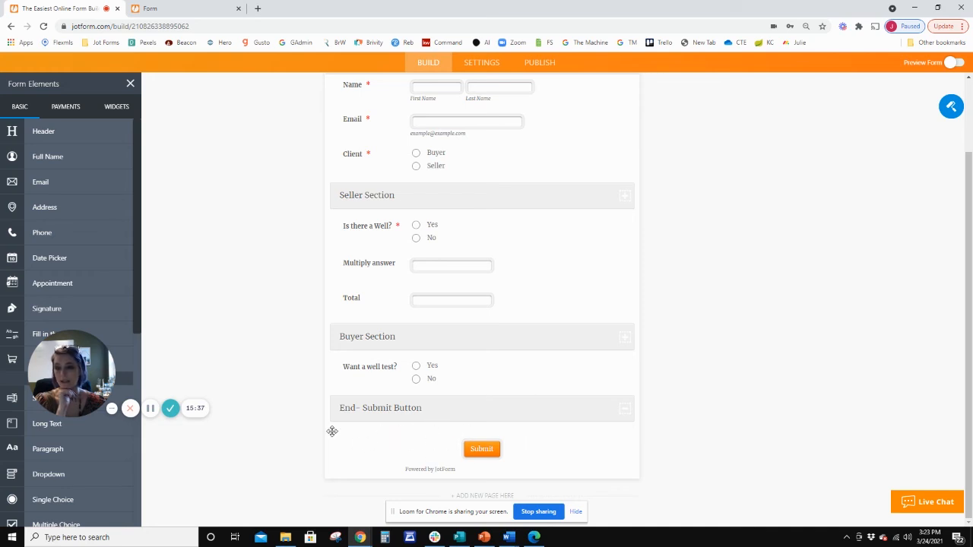
{"action": "scroll", "coordinate": [57, 350], "scroll_direction": "down", "scroll_amount": 1}
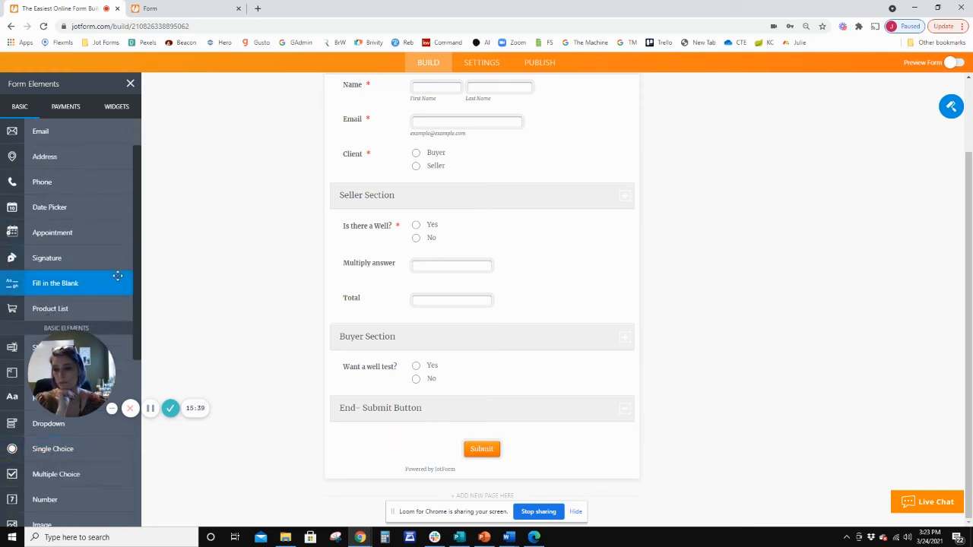
{"action": "left_click_drag", "start_coordinate": [137, 269], "coordinate": [130, 436]}
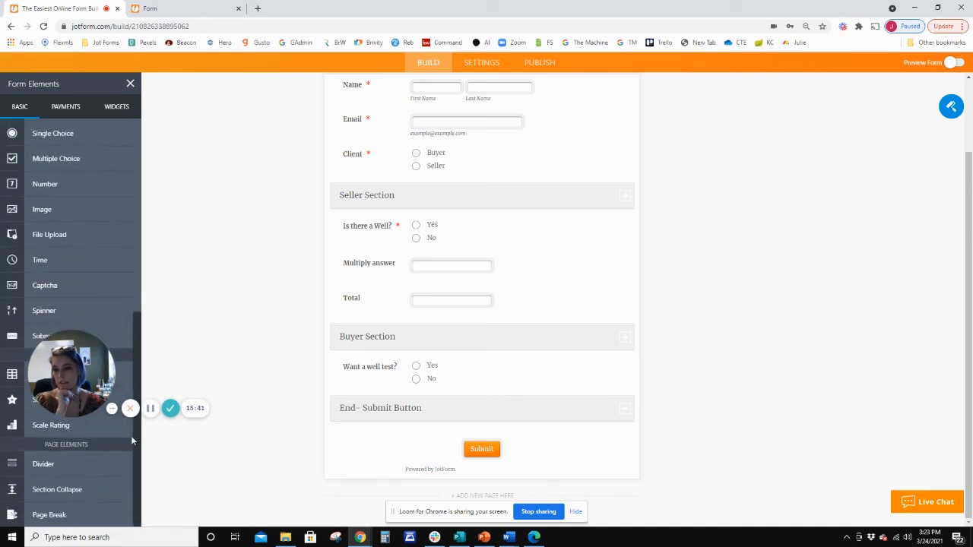
{"action": "left_click_drag", "start_coordinate": [46, 464], "coordinate": [490, 402]}
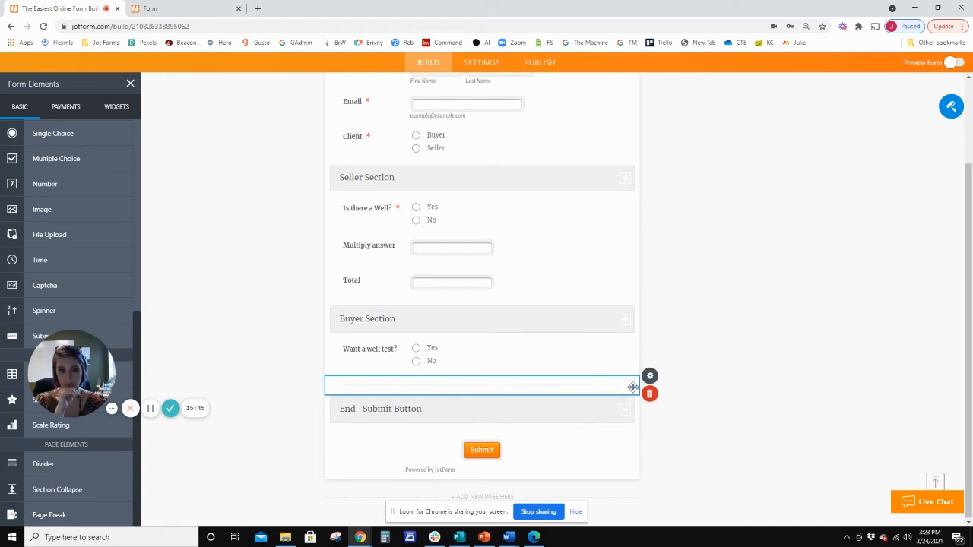
{"action": "left_click", "coordinate": [650, 395]}
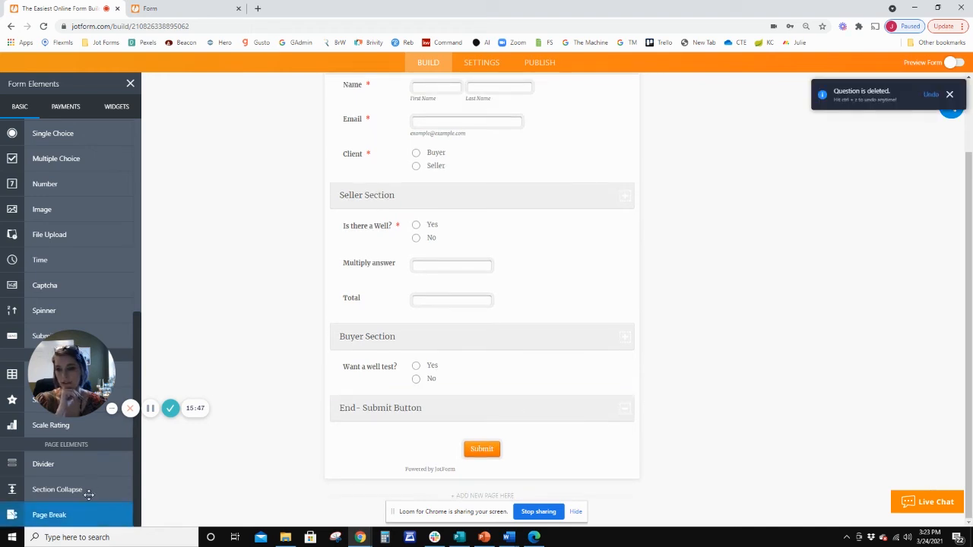
{"action": "left_click_drag", "start_coordinate": [57, 488], "coordinate": [460, 393]}
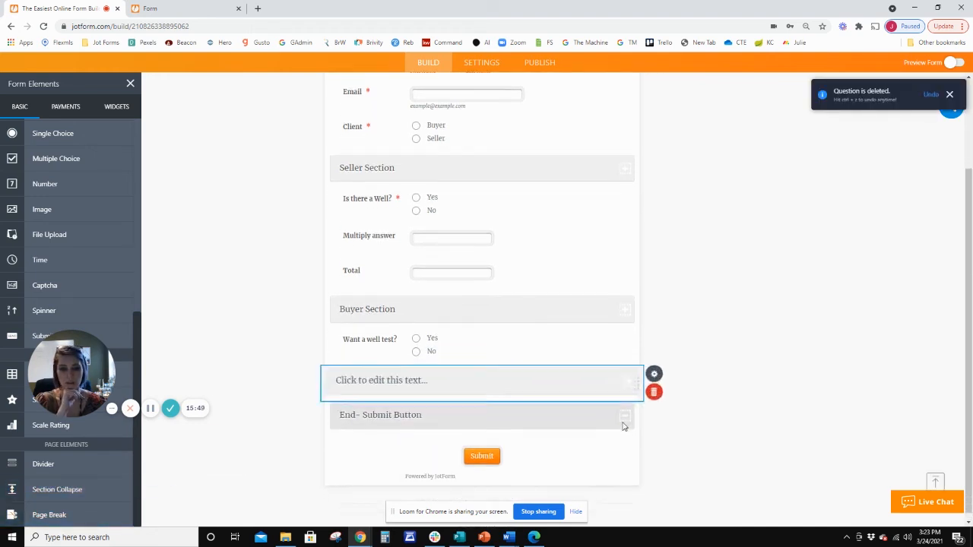
Set the new section's button visibility to Hidden and its heading to Calculations.
{"action": "left_click", "coordinate": [650, 367]}
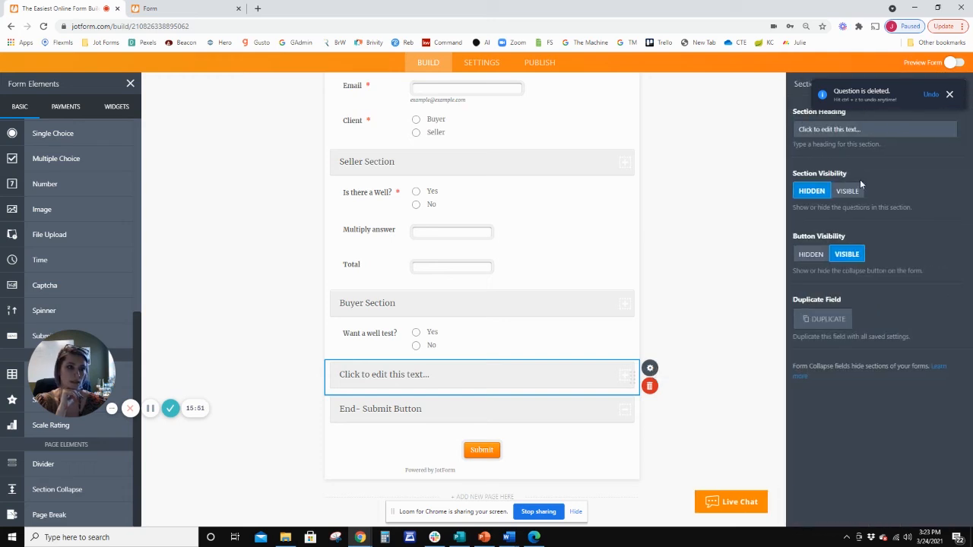
{"action": "left_click", "coordinate": [810, 255]}
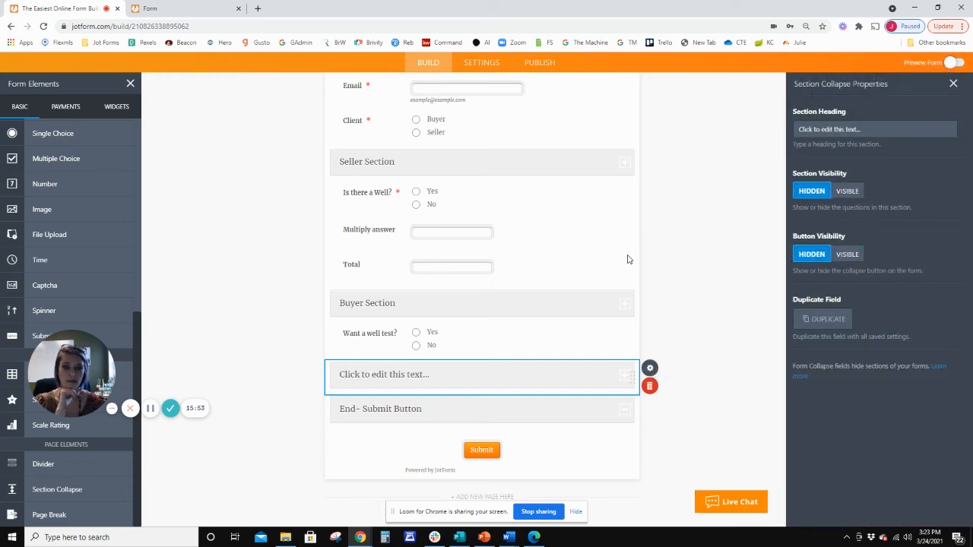
{"action": "left_click", "coordinate": [843, 134]}
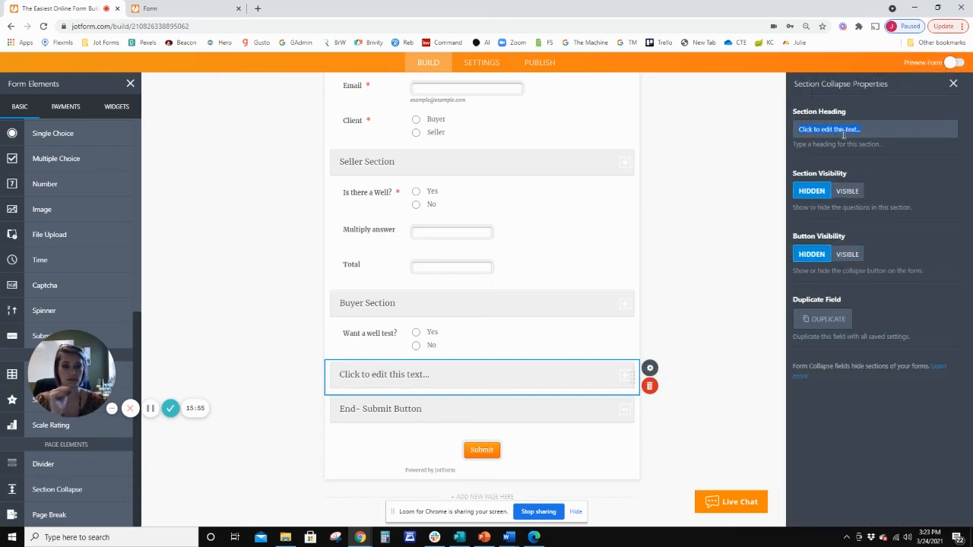
{"action": "type", "text": "Calculations"}
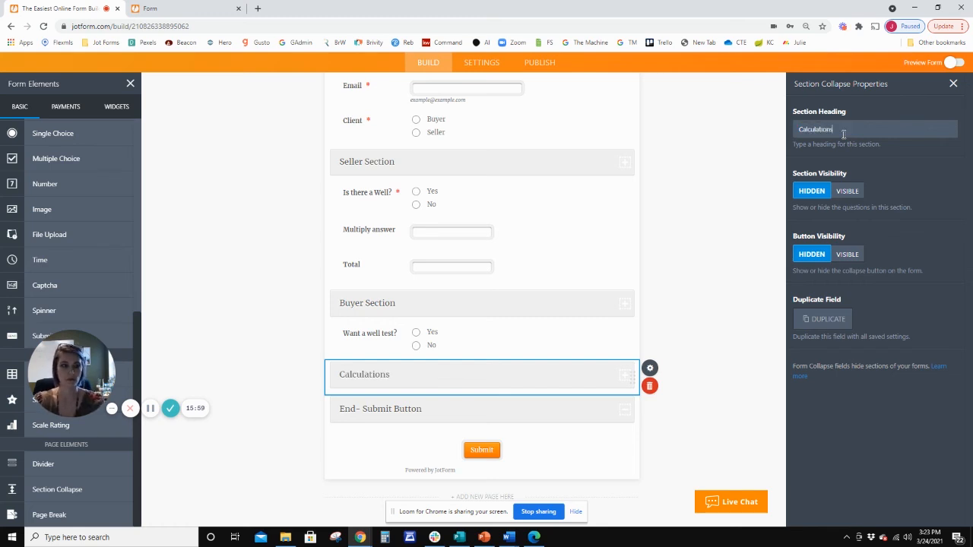
{"action": "left_click", "coordinate": [691, 320]}
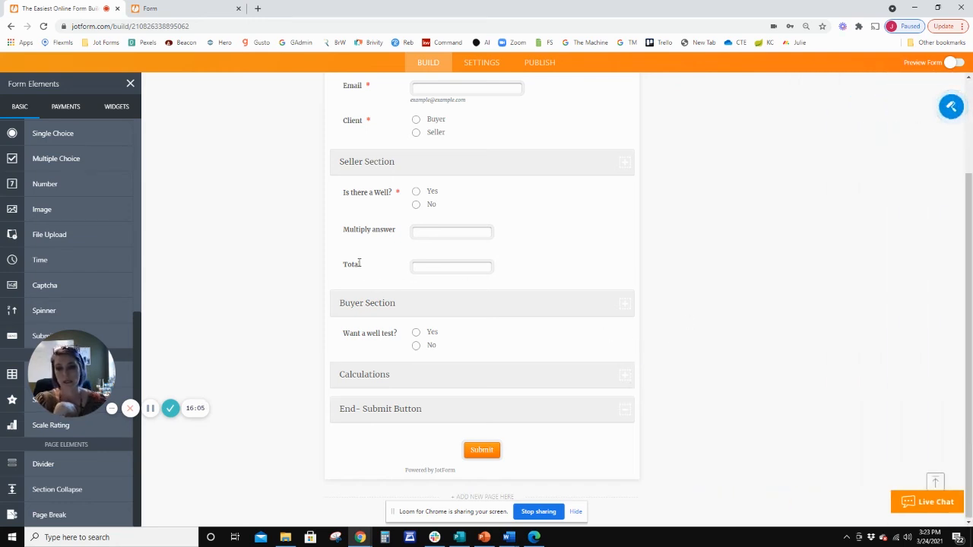
Move the Total field into the Calculations section and add a Short Text field labelled Mega Total below it.
{"action": "left_click", "coordinate": [454, 283]}
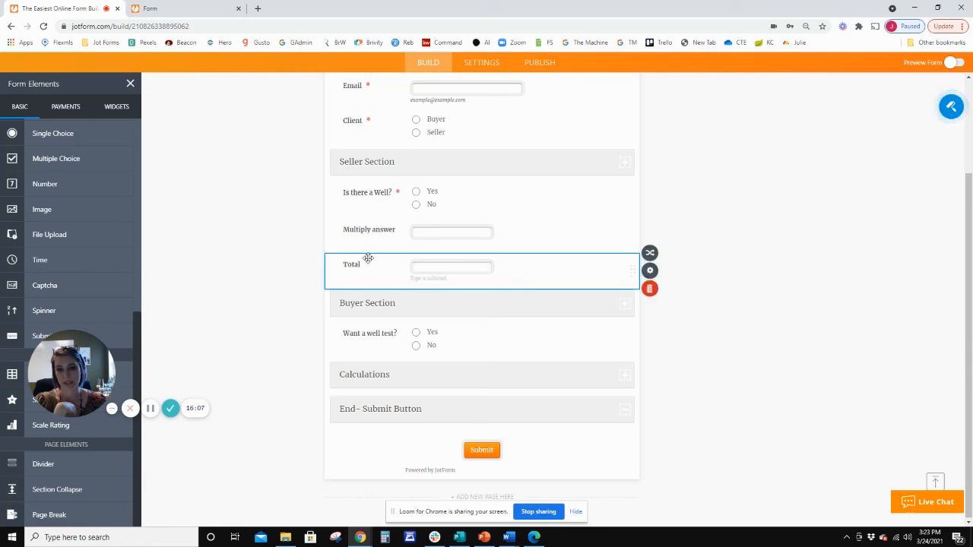
{"action": "left_click_drag", "start_coordinate": [378, 257], "coordinate": [385, 374]}
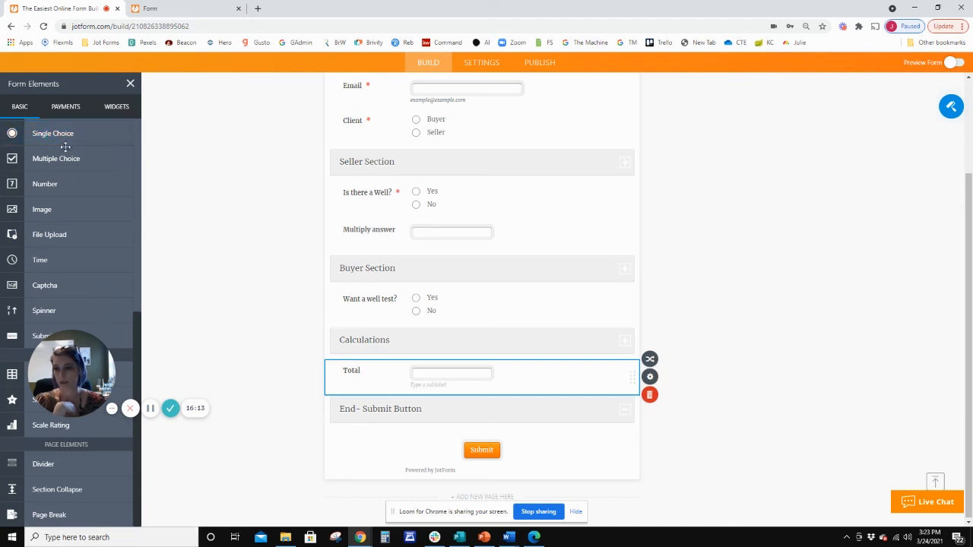
{"action": "scroll", "coordinate": [71, 203], "scroll_direction": "up", "scroll_amount": 2}
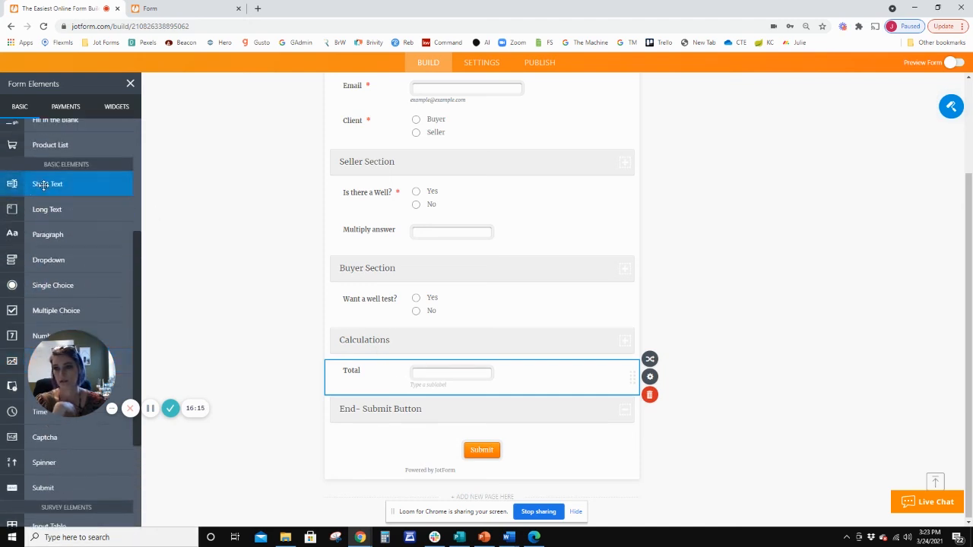
{"action": "left_click_drag", "start_coordinate": [44, 184], "coordinate": [378, 414]}
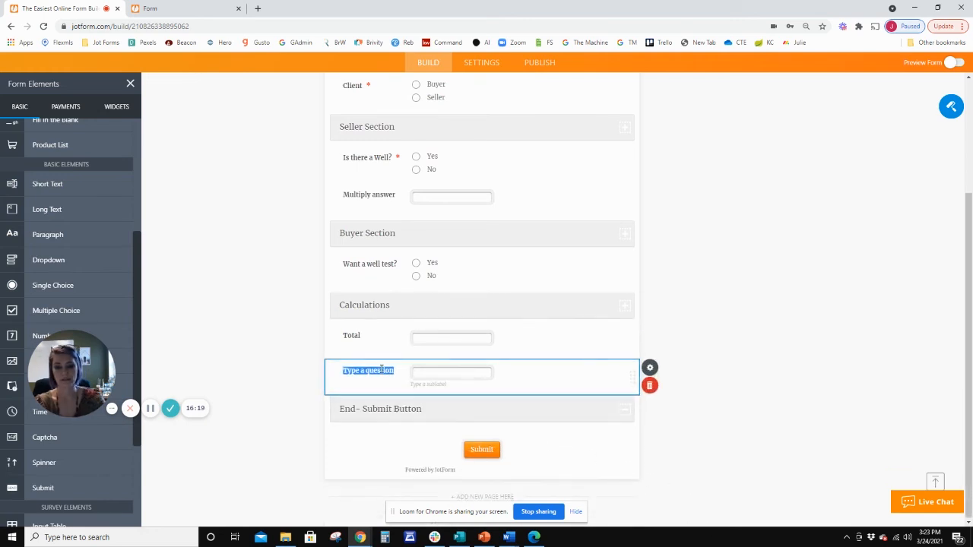
{"action": "type", "text": "Mega"}
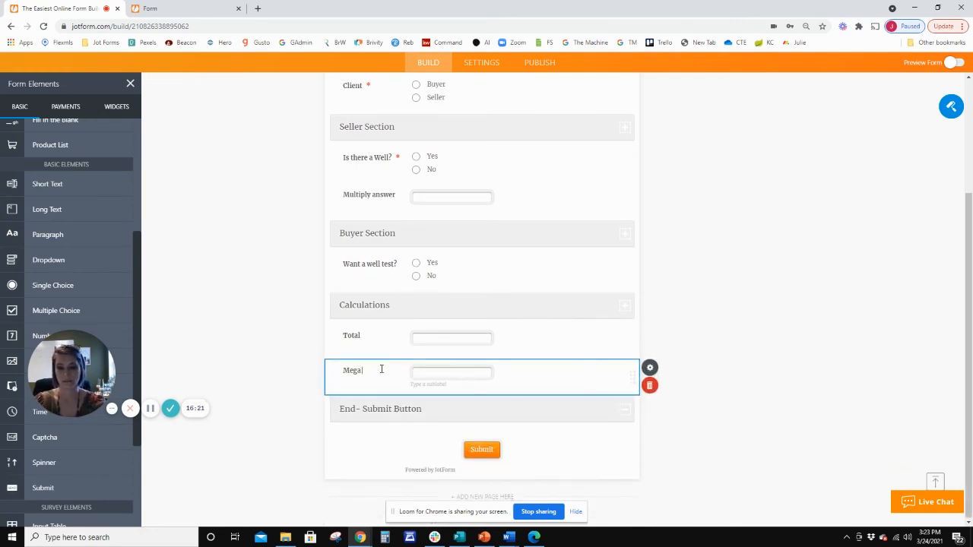
{"action": "type", "text": " Tot"}
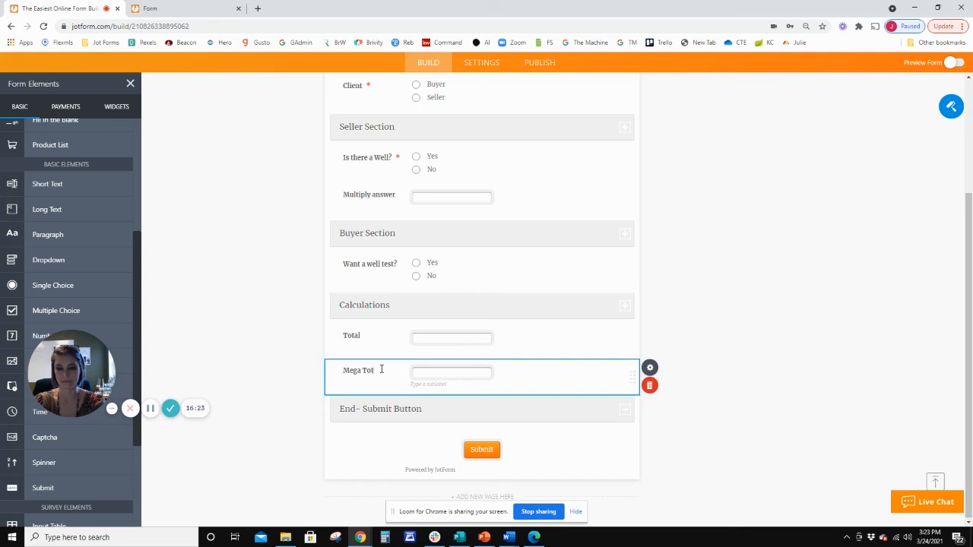
{"action": "type", "text": "al"}
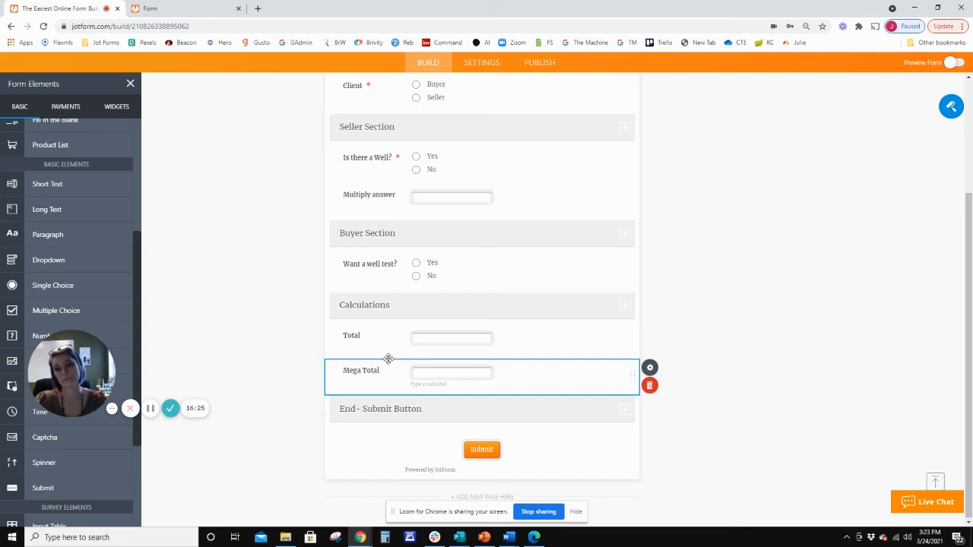
Move the Mega Total field into the Seller Section, directly below Multiply answer.
{"action": "left_click_drag", "start_coordinate": [388, 358], "coordinate": [369, 387]}
{"action": "left_click", "coordinate": [532, 336]}
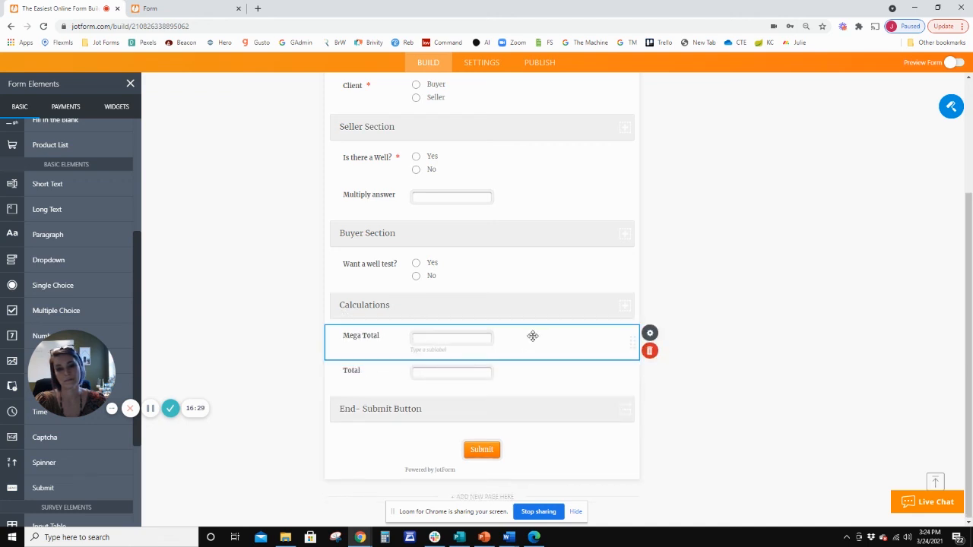
{"action": "left_click_drag", "start_coordinate": [525, 332], "coordinate": [516, 229]}
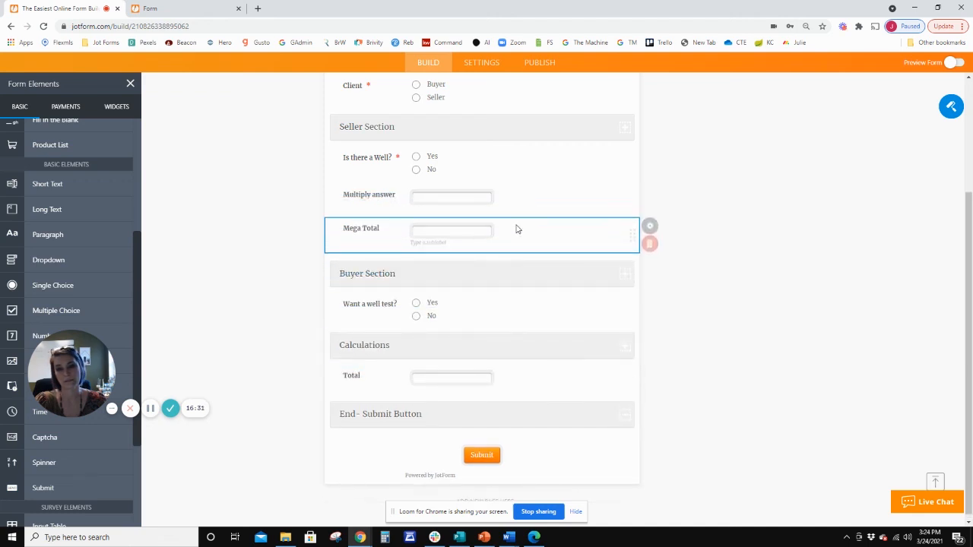
Create an Update / Calculate Field condition that calculates a field's value if Total Is Filled.
{"action": "left_click", "coordinate": [482, 62]}
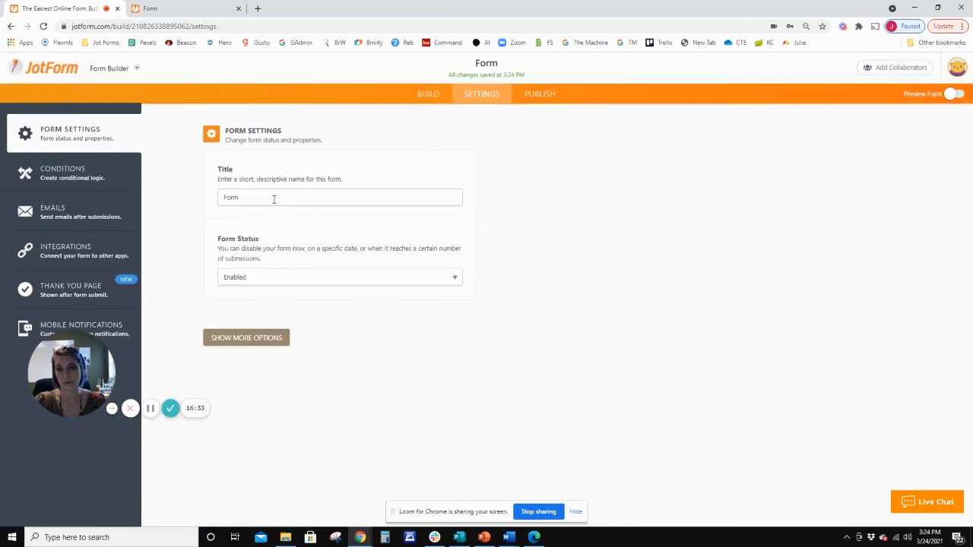
{"action": "left_click", "coordinate": [63, 173]}
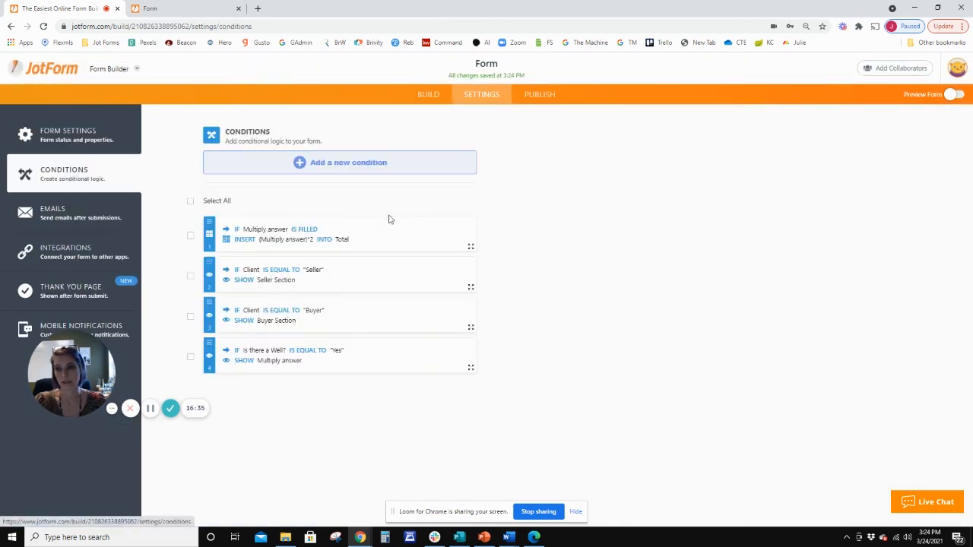
{"action": "left_click", "coordinate": [333, 164]}
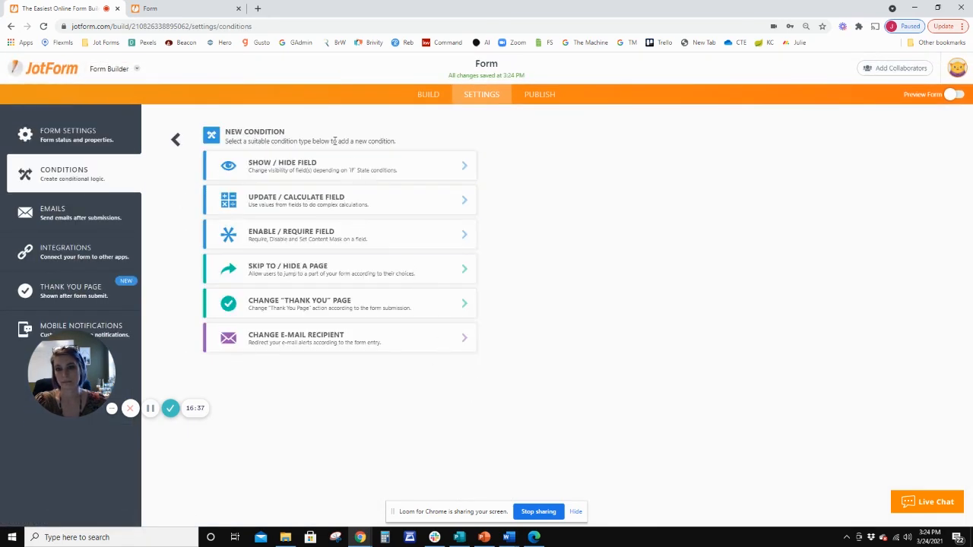
{"action": "left_click", "coordinate": [327, 201]}
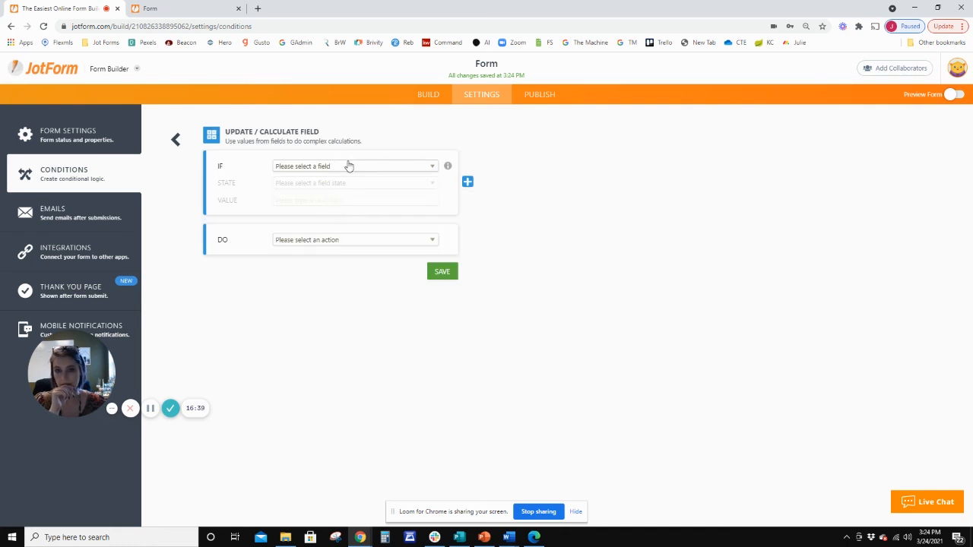
{"action": "left_click", "coordinate": [349, 167]}
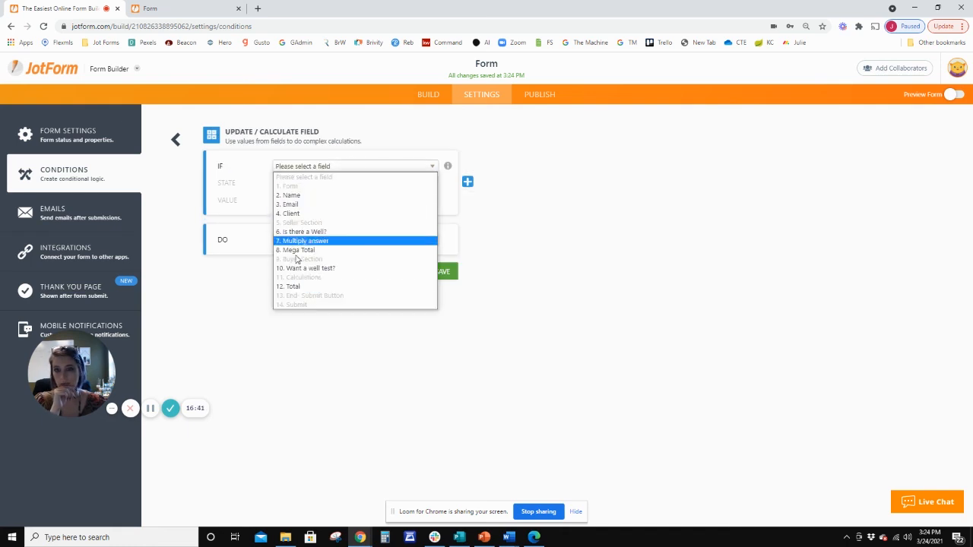
{"action": "left_click", "coordinate": [301, 288]}
{"action": "left_click", "coordinate": [329, 186]}
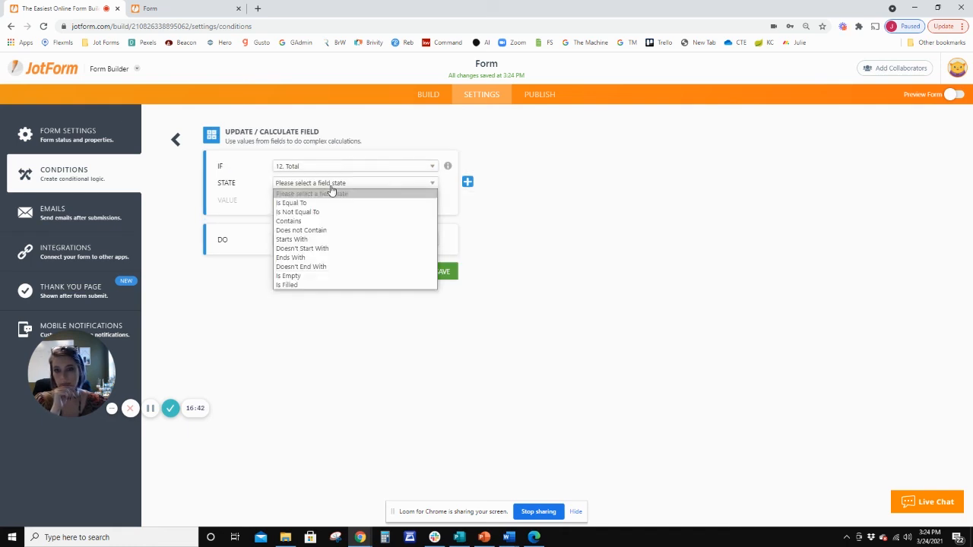
{"action": "left_click", "coordinate": [306, 285]}
{"action": "left_click", "coordinate": [327, 228]}
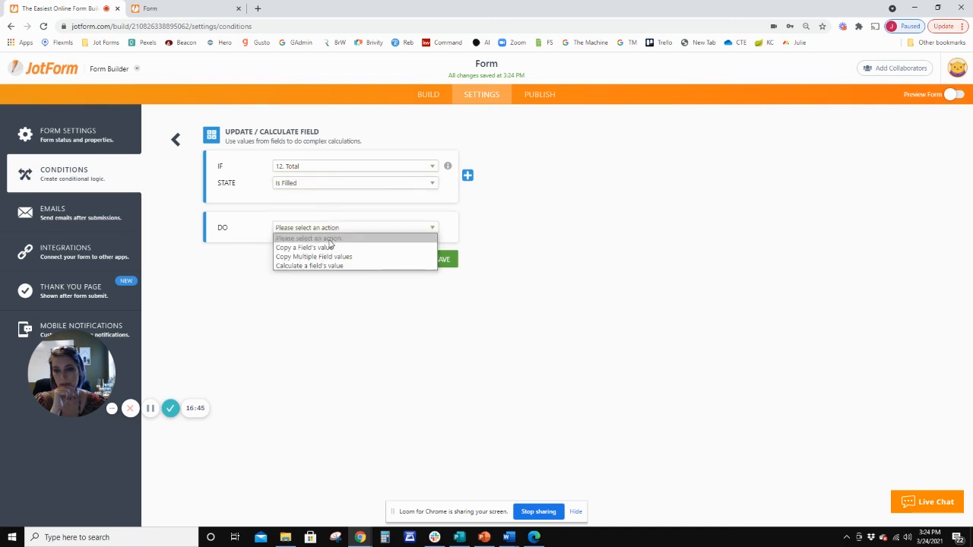
{"action": "left_click", "coordinate": [323, 263]}
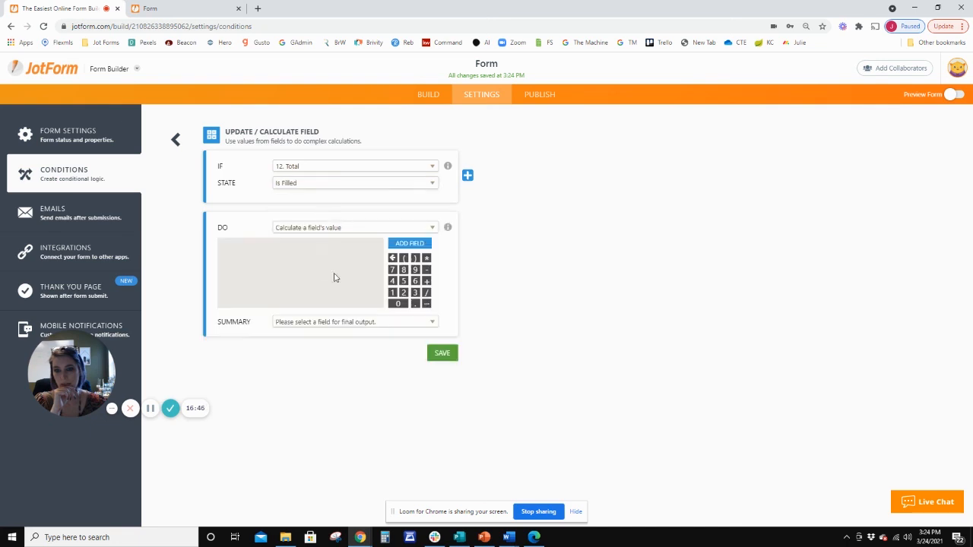
Insert the Total field into the calculation formula, followed by an opening and a closing parenthesis.
{"action": "left_click", "coordinate": [410, 243]}
{"action": "scroll", "coordinate": [281, 285], "scroll_direction": "down", "scroll_amount": 3}
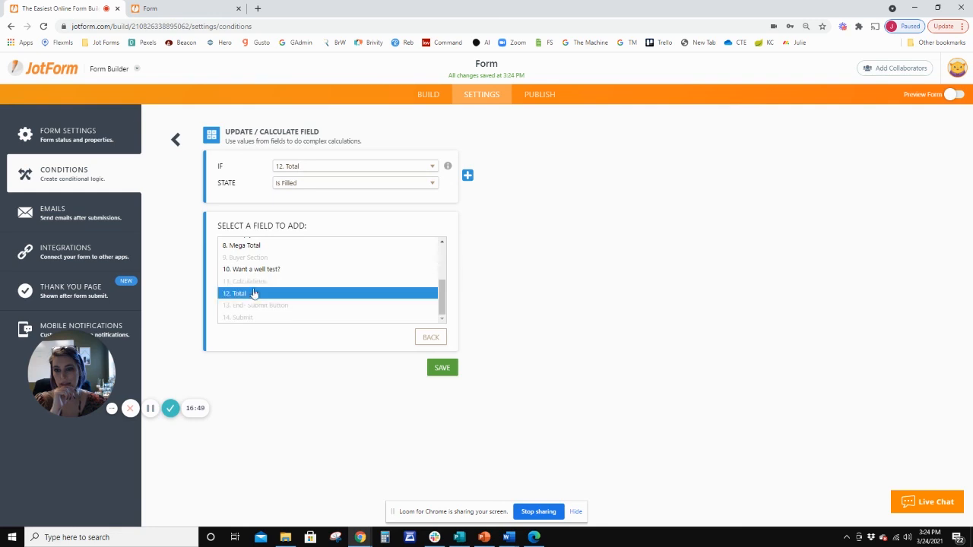
{"action": "left_click", "coordinate": [250, 294]}
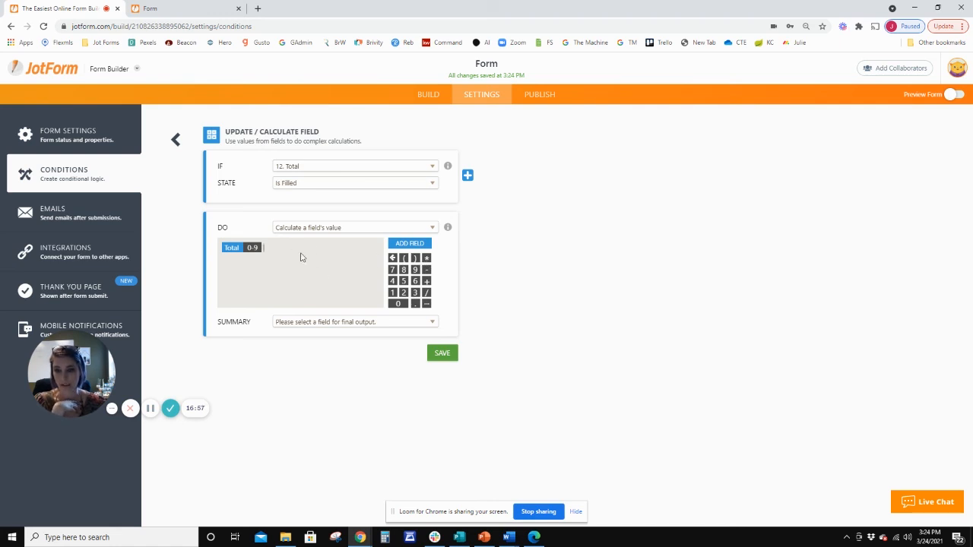
{"action": "left_click", "coordinate": [404, 259]}
{"action": "left_click", "coordinate": [415, 258]}
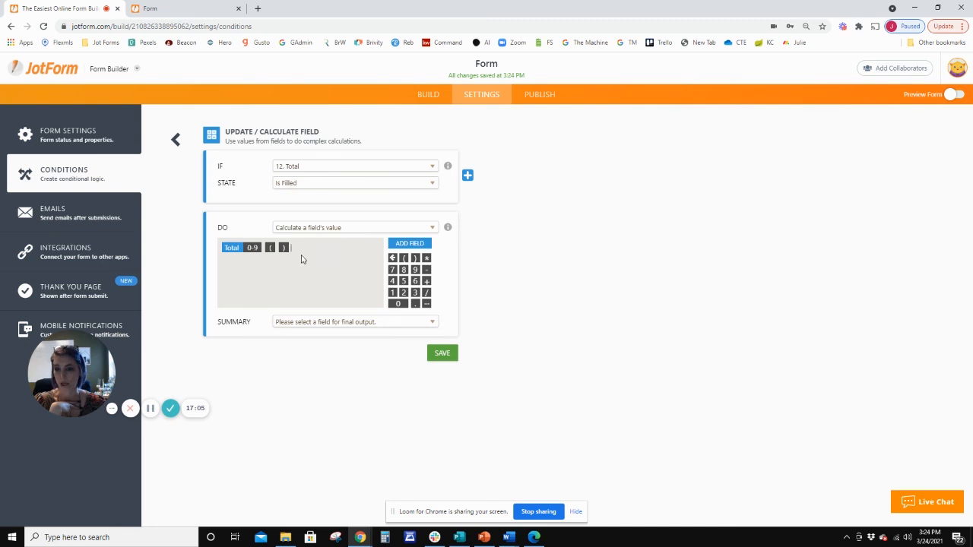
Look through the available math functions for the formula and return to the formula editor.
{"action": "left_click", "coordinate": [427, 304]}
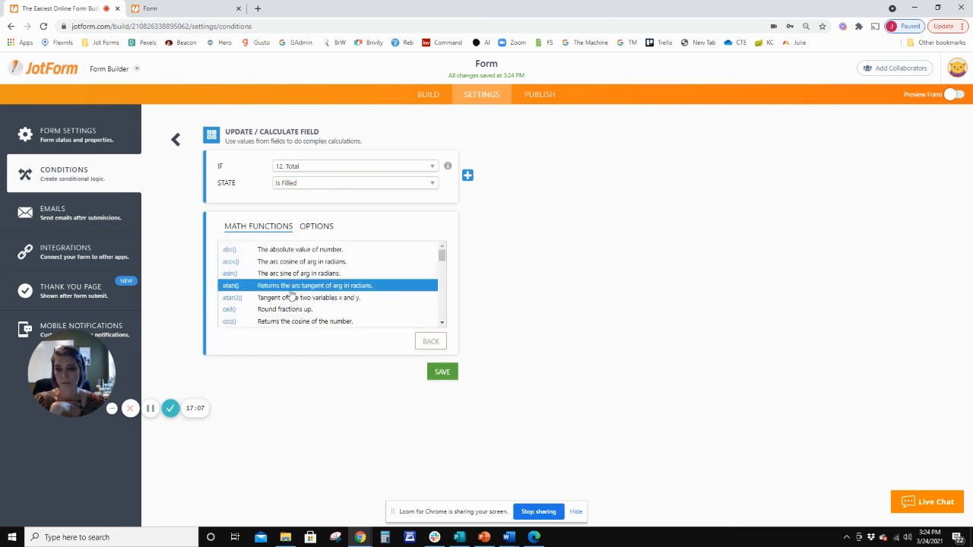
{"action": "scroll", "coordinate": [375, 297], "scroll_direction": "down", "scroll_amount": 3}
{"action": "scroll", "coordinate": [376, 297], "scroll_direction": "down", "scroll_amount": 10}
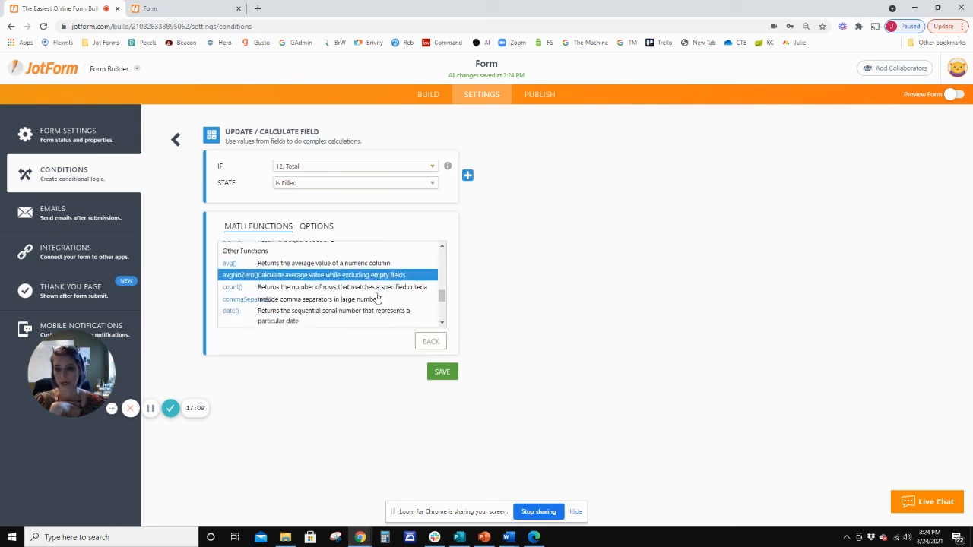
{"action": "scroll", "coordinate": [375, 297], "scroll_direction": "up", "scroll_amount": 15}
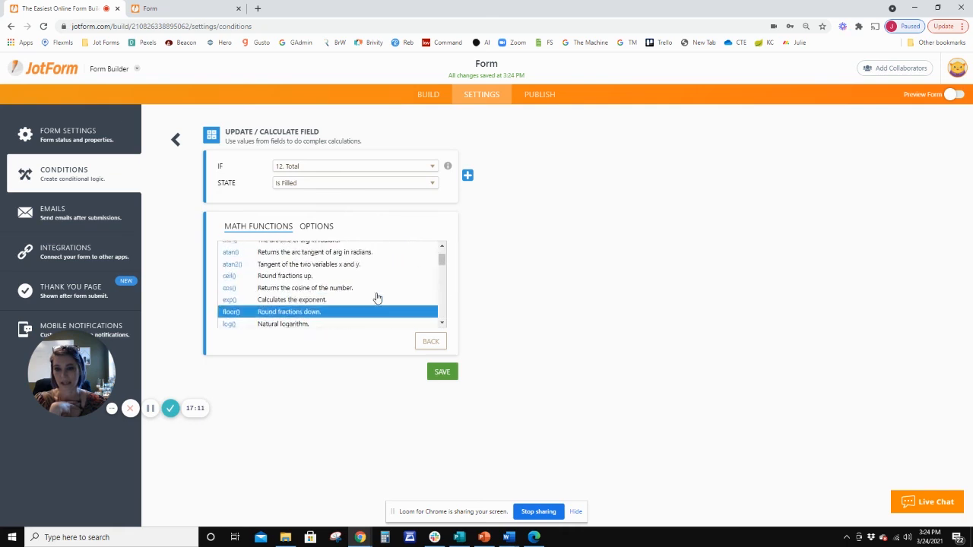
{"action": "left_click", "coordinate": [443, 347]}
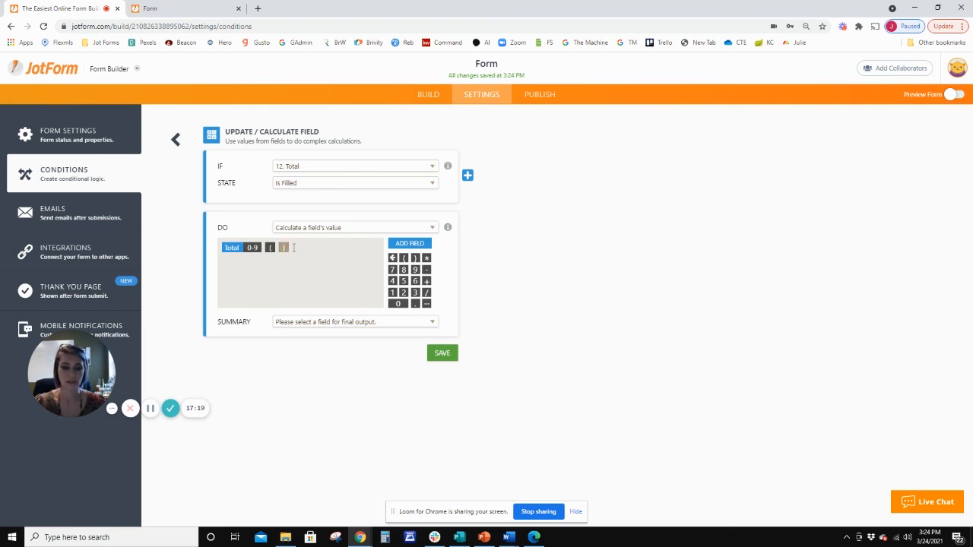
Remove the parentheses from the formula and add + 65 after the Total field.
{"action": "key", "text": "BackSpace"}
{"action": "key", "text": "BackSpace"}
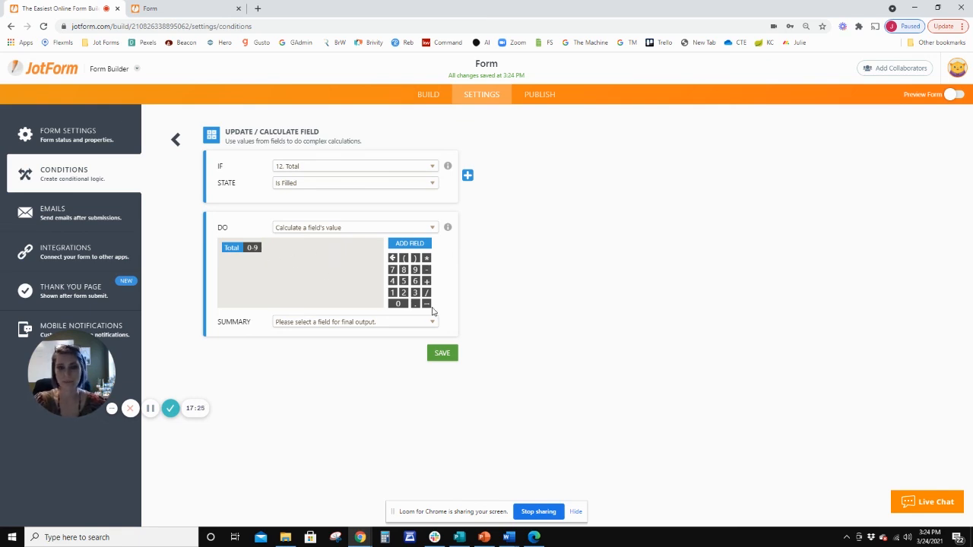
{"action": "left_click", "coordinate": [426, 282]}
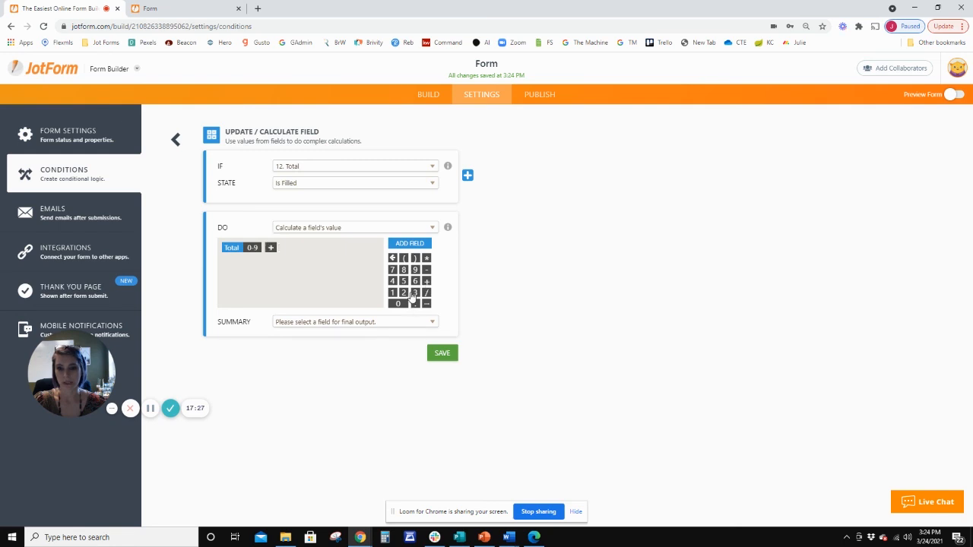
{"action": "left_click", "coordinate": [414, 281]}
{"action": "left_click", "coordinate": [407, 284]}
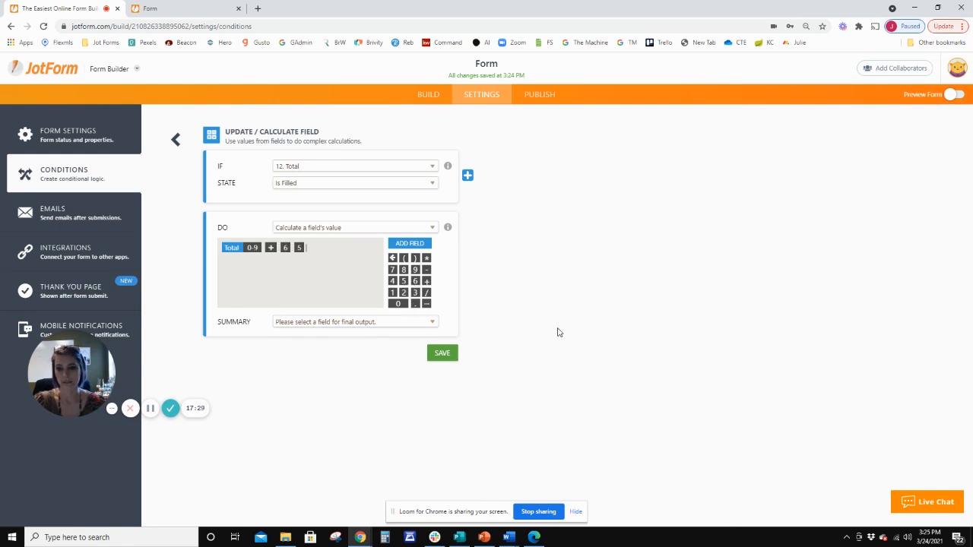
Choose Mega Total as the calculation's output field and save the condition.
{"action": "left_click", "coordinate": [365, 324]}
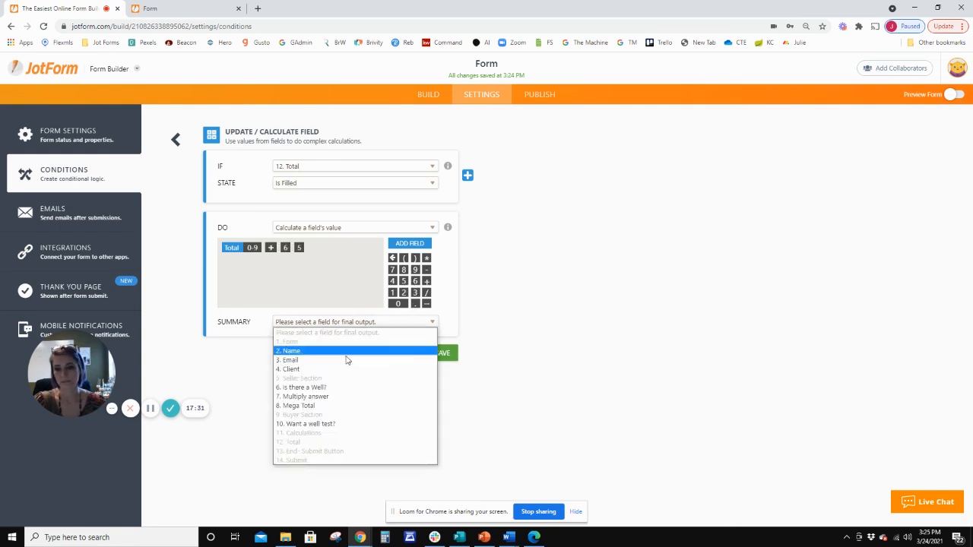
{"action": "left_click", "coordinate": [320, 405]}
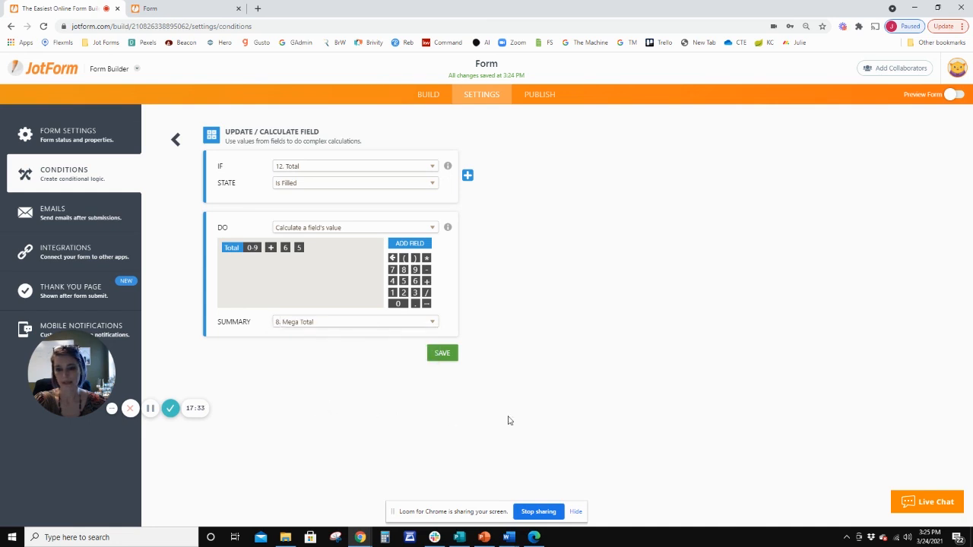
{"action": "left_click", "coordinate": [453, 360]}
Reload the live form and choose Seller as the client to check the Mega Total field.
{"action": "left_click", "coordinate": [152, 8]}
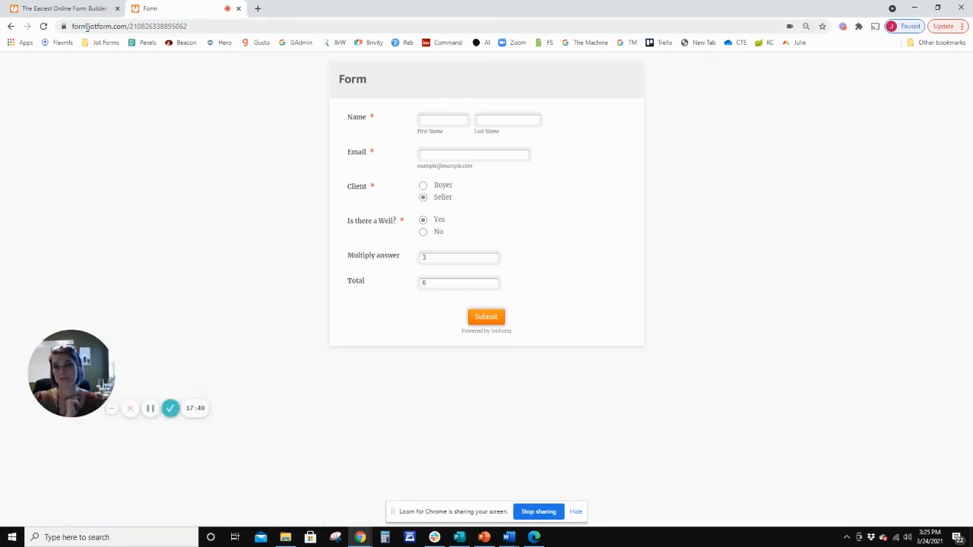
{"action": "left_click", "coordinate": [43, 25]}
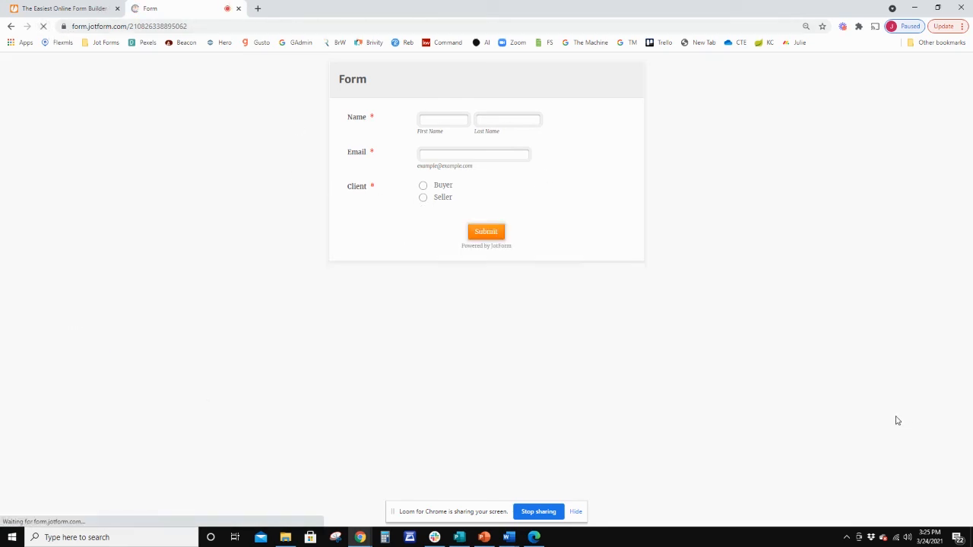
{"action": "left_click", "coordinate": [423, 197]}
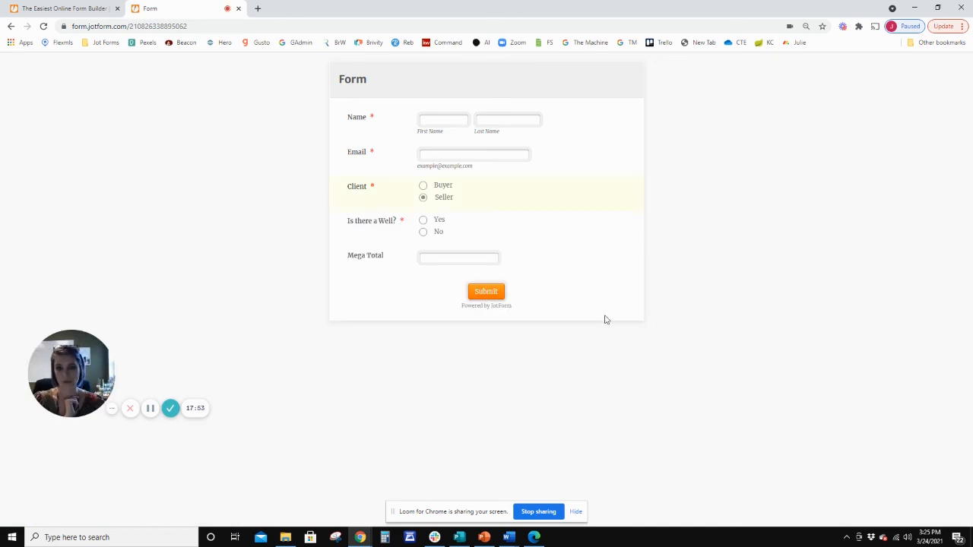
{"action": "left_click", "coordinate": [456, 259]}
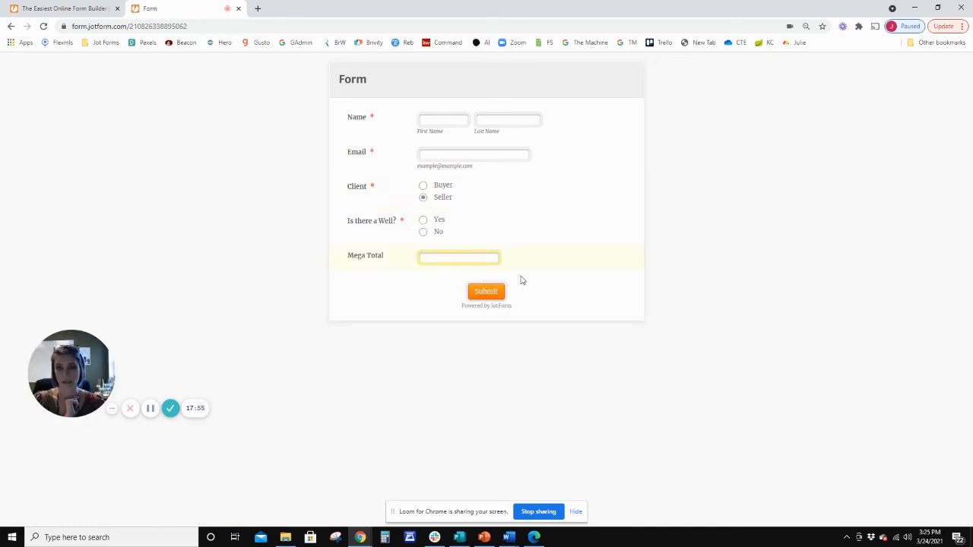
Test the well question with Yes, No and Yes again, and enter 3 as the Multiply answer.
{"action": "left_click", "coordinate": [423, 220]}
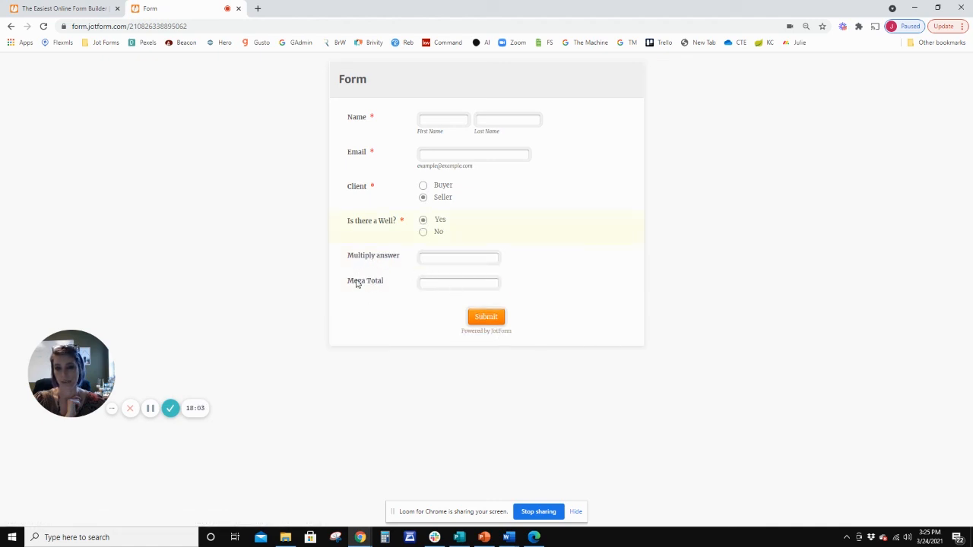
{"action": "left_click", "coordinate": [432, 234]}
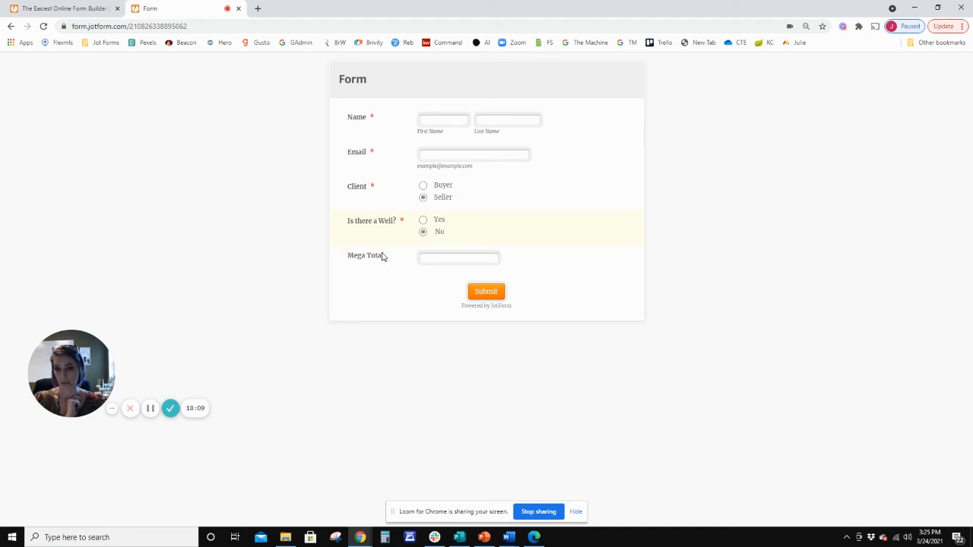
{"action": "left_click", "coordinate": [426, 220]}
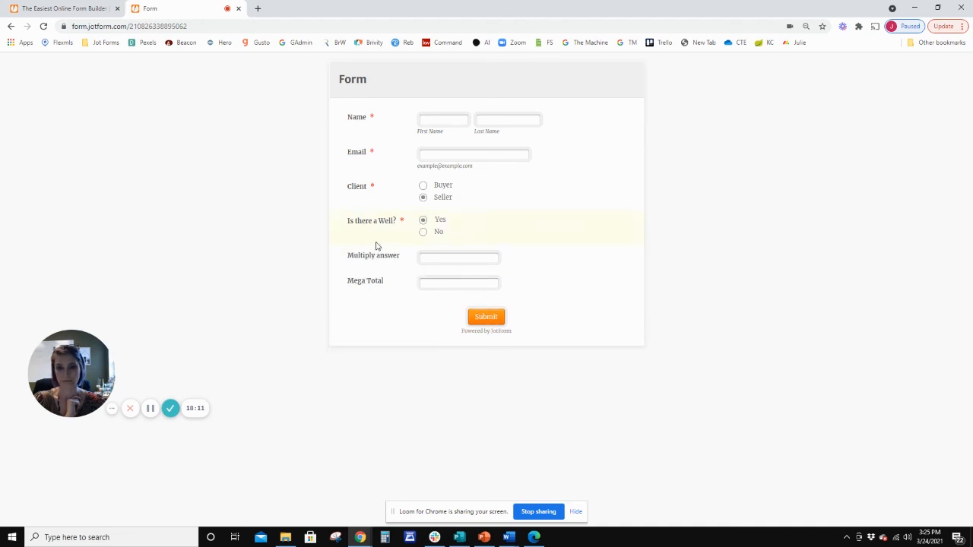
{"action": "left_click", "coordinate": [434, 255]}
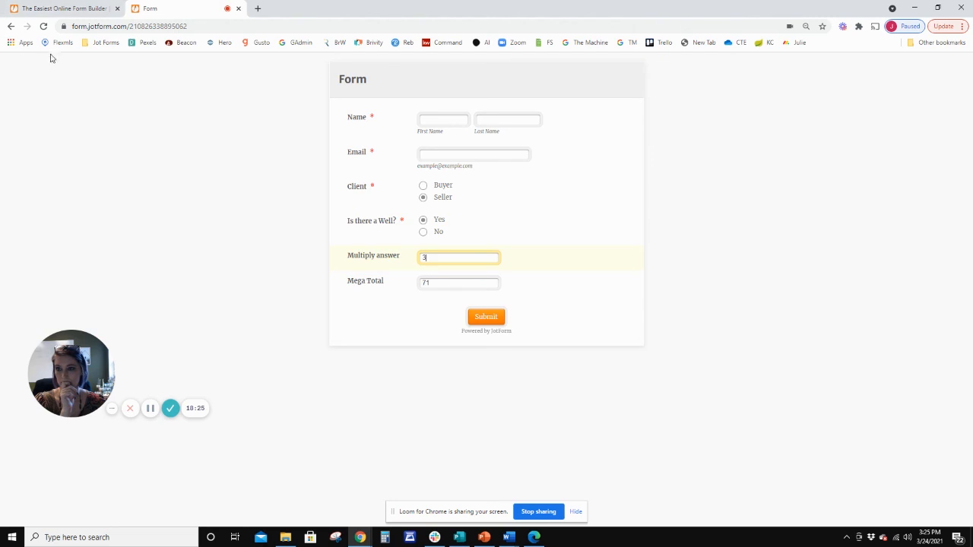
Return to the form builder and browse the third-party integrations available for the form.
{"action": "left_click", "coordinate": [77, 7]}
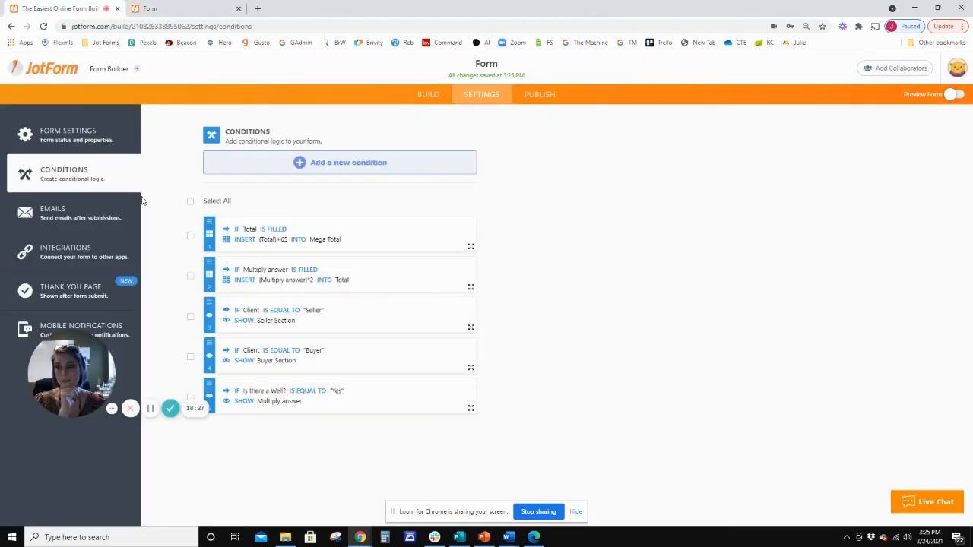
{"action": "left_click", "coordinate": [54, 256]}
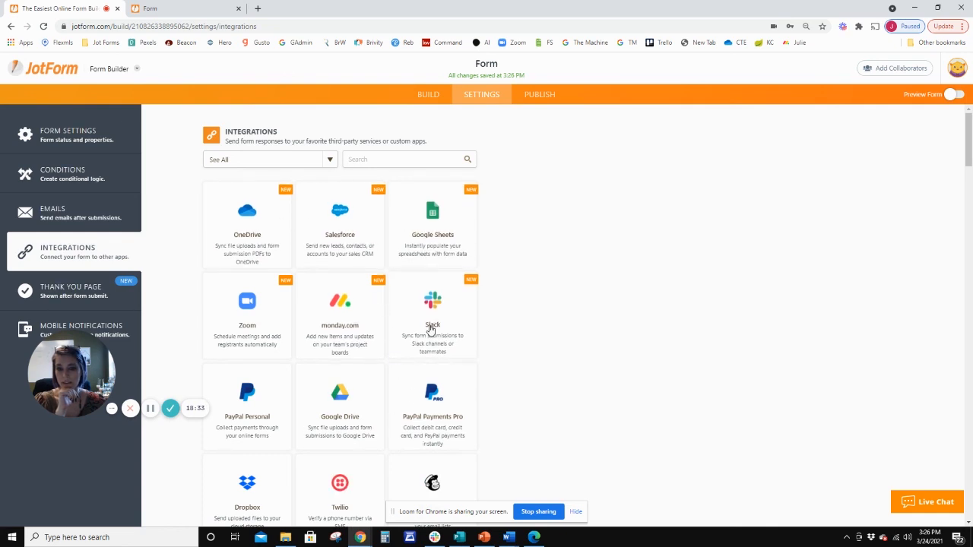
{"action": "scroll", "coordinate": [430, 328], "scroll_direction": "down", "scroll_amount": 3}
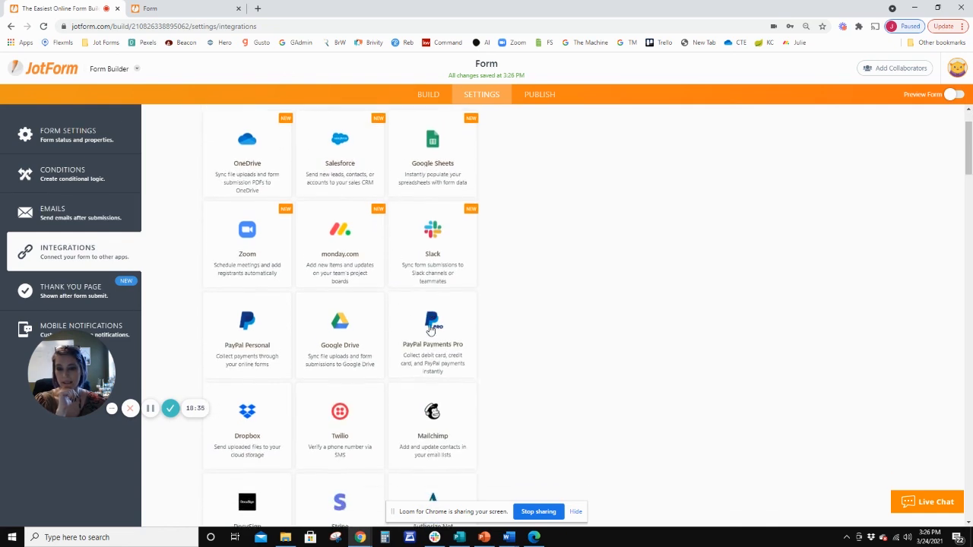
{"action": "scroll", "coordinate": [428, 330], "scroll_direction": "up", "scroll_amount": 3}
{"action": "scroll", "coordinate": [441, 459], "scroll_direction": "down", "scroll_amount": 2}
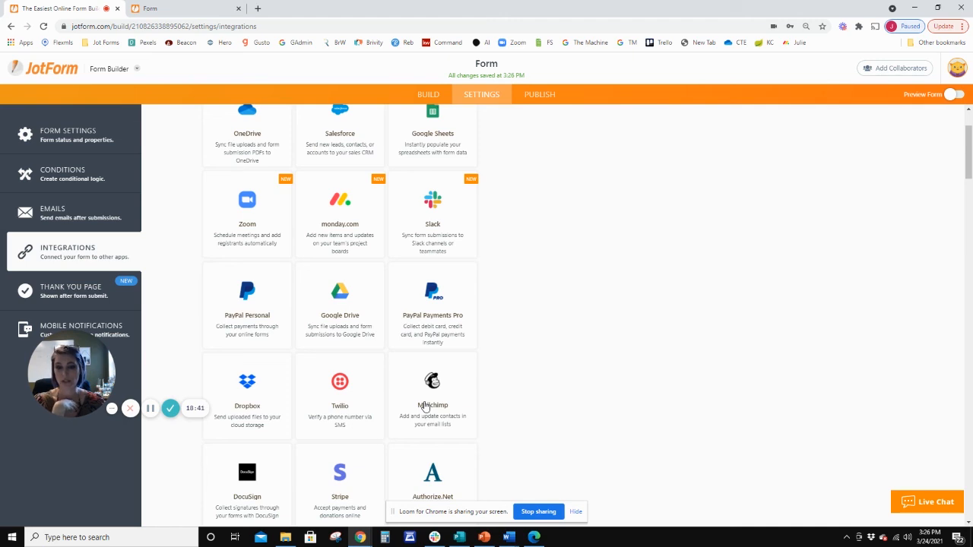
{"action": "scroll", "coordinate": [342, 407], "scroll_direction": "up", "scroll_amount": 2}
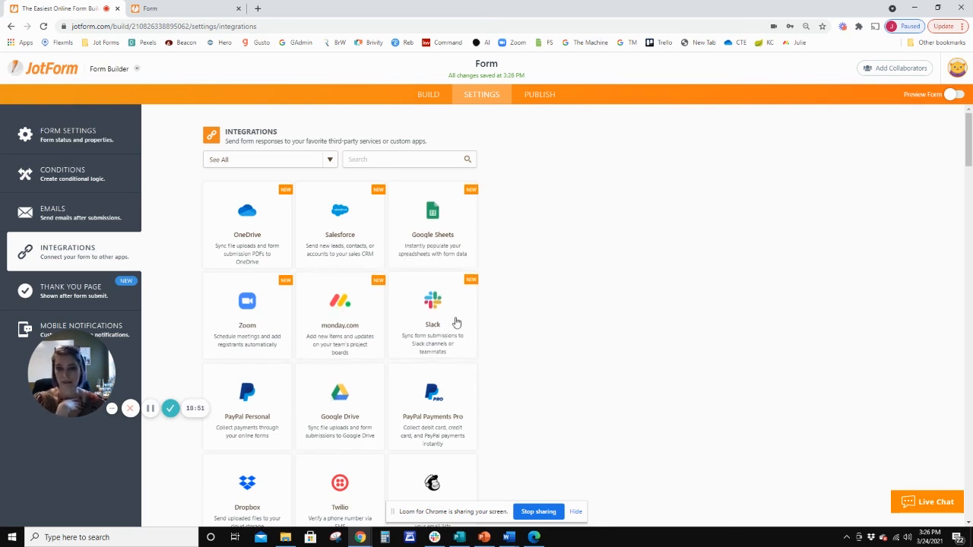
{"action": "scroll", "coordinate": [451, 337], "scroll_direction": "down", "scroll_amount": 3}
{"action": "scroll", "coordinate": [452, 336], "scroll_direction": "up", "scroll_amount": 2}
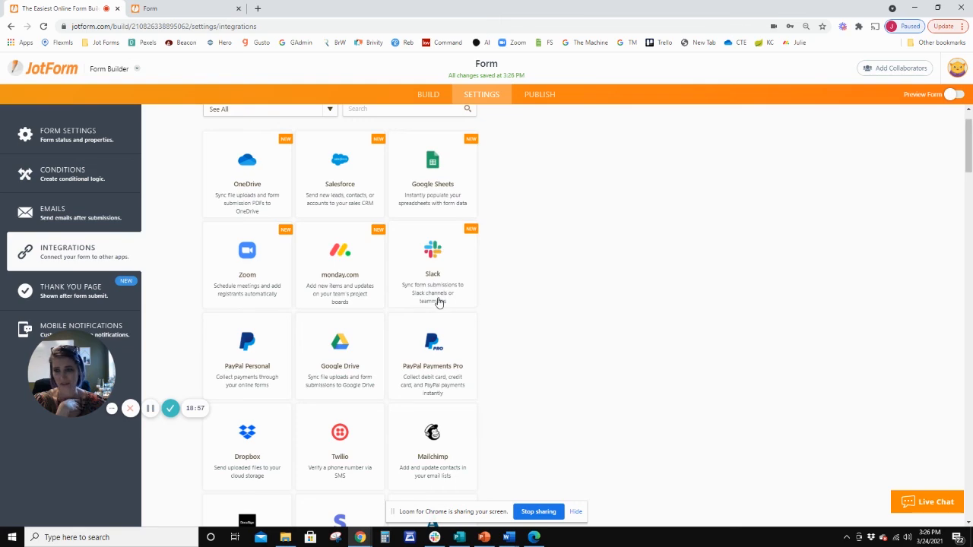
{"action": "scroll", "coordinate": [439, 305], "scroll_direction": "down", "scroll_amount": 6}
{"action": "scroll", "coordinate": [438, 302], "scroll_direction": "up", "scroll_amount": 2}
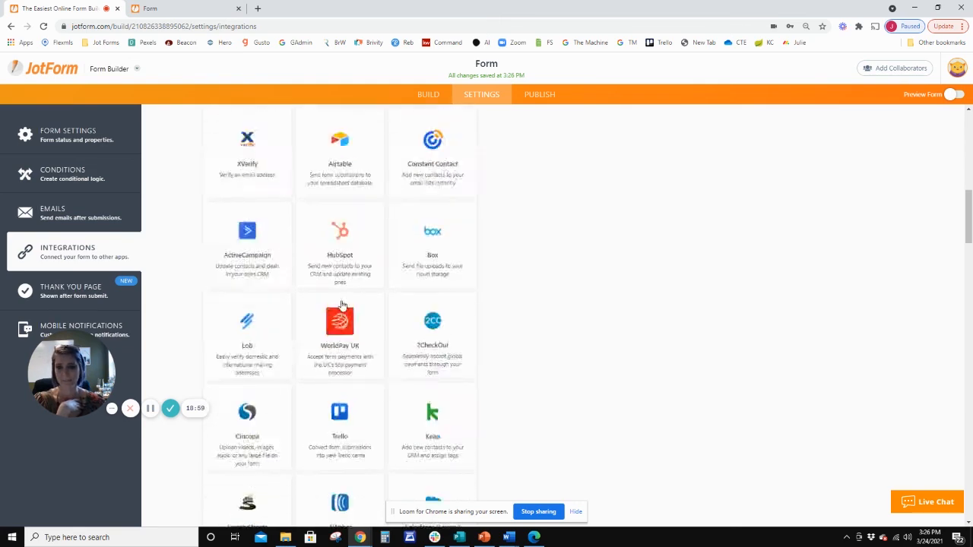
Open the form's Thank You page settings.
{"action": "left_click", "coordinate": [72, 289]}
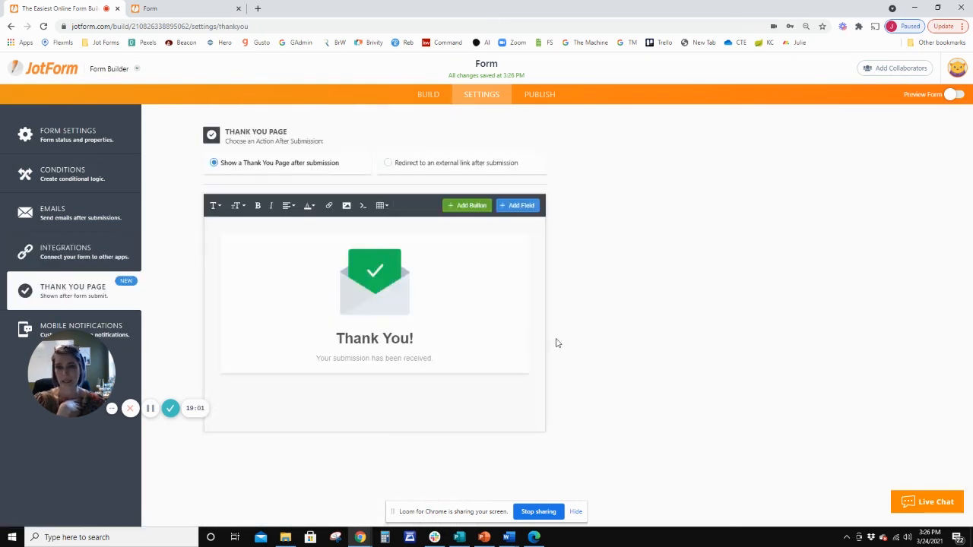